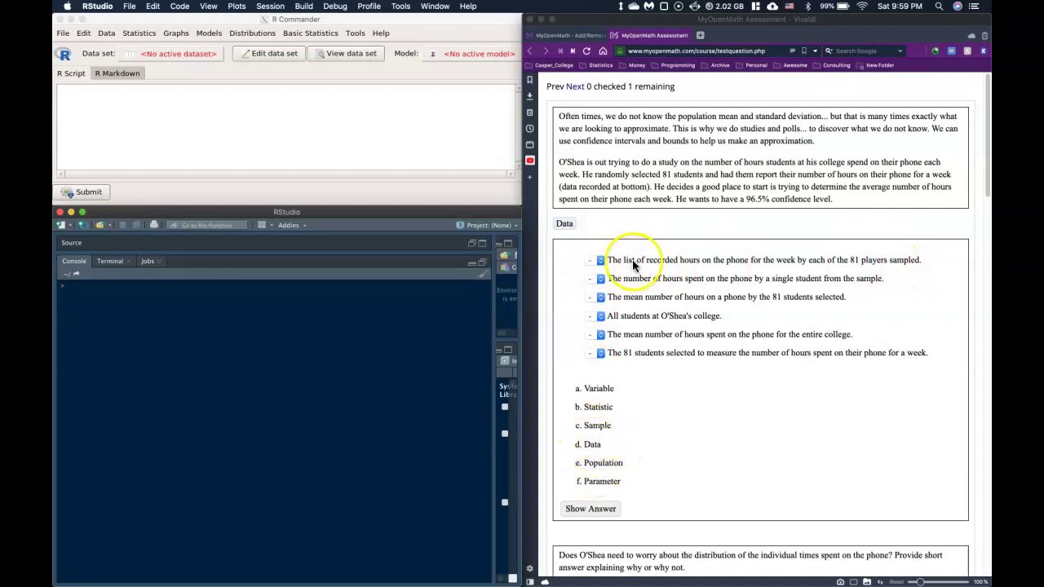
Step: Label the recorded-hours list as Data, one student's hours as Variable, and the 81-student mean as Statistic
{"action": "left_click", "coordinate": [600, 261]}
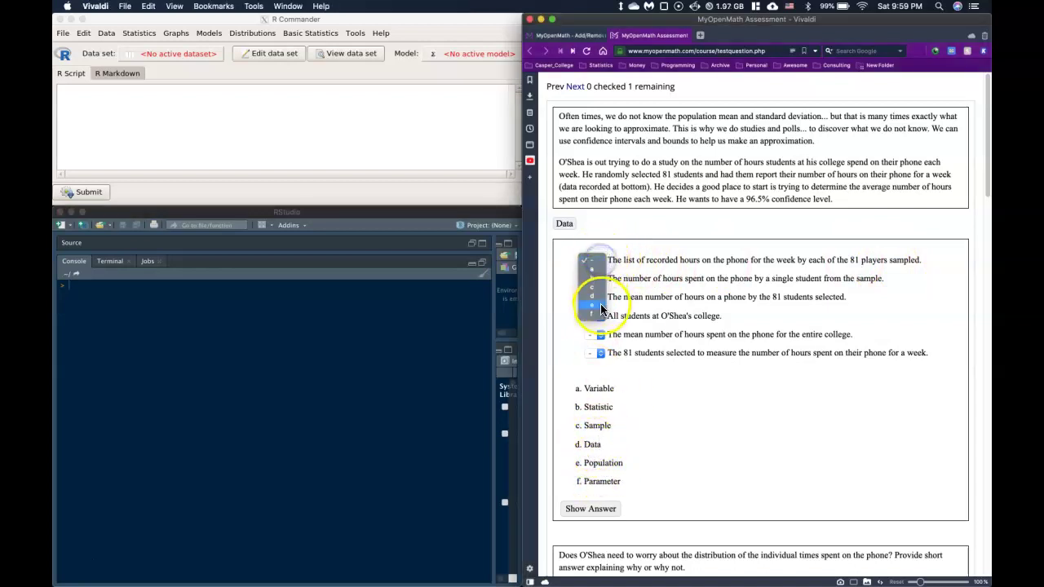
{"action": "left_click", "coordinate": [591, 281]}
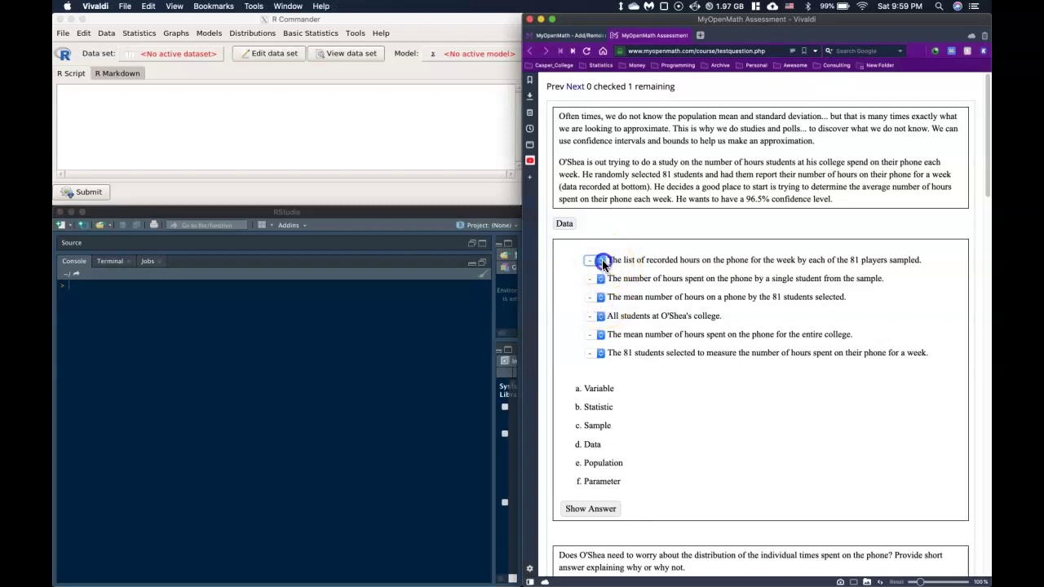
{"action": "left_click", "coordinate": [602, 264]}
{"action": "left_click", "coordinate": [594, 294]}
{"action": "left_click", "coordinate": [599, 279]}
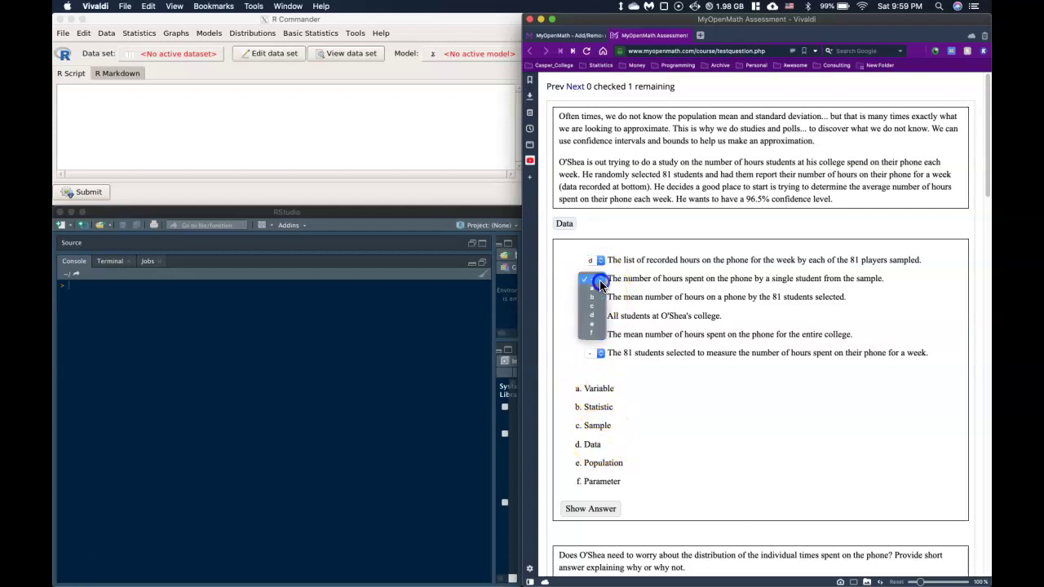
{"action": "left_click", "coordinate": [598, 287]}
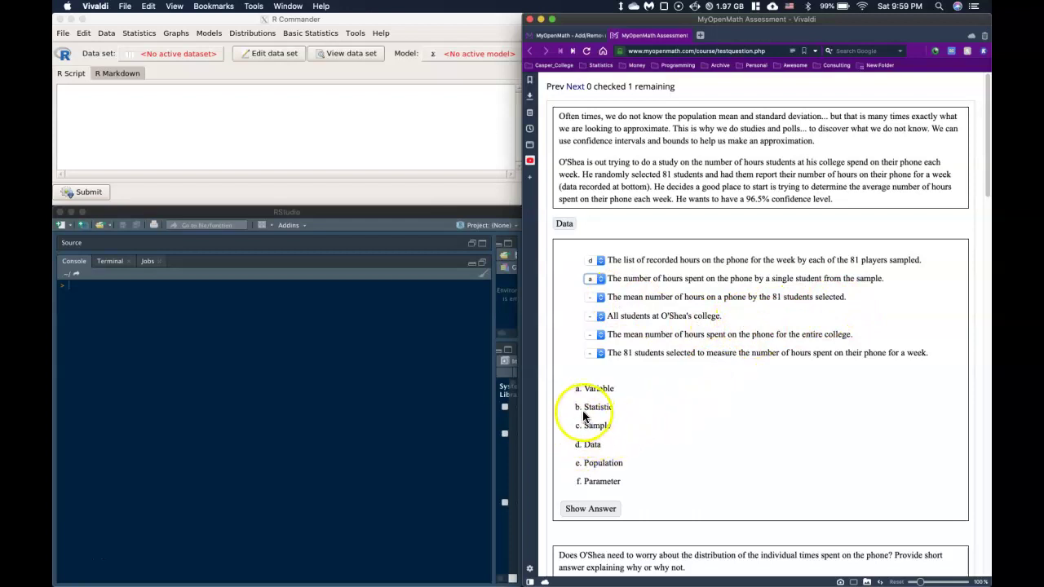
{"action": "left_click", "coordinate": [599, 298]}
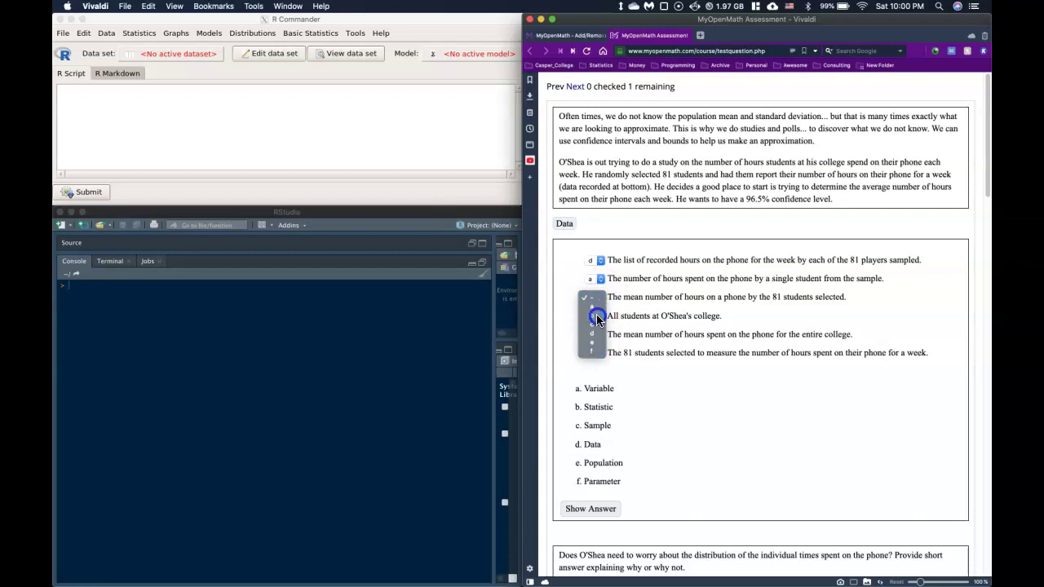
{"action": "left_click", "coordinate": [598, 317]}
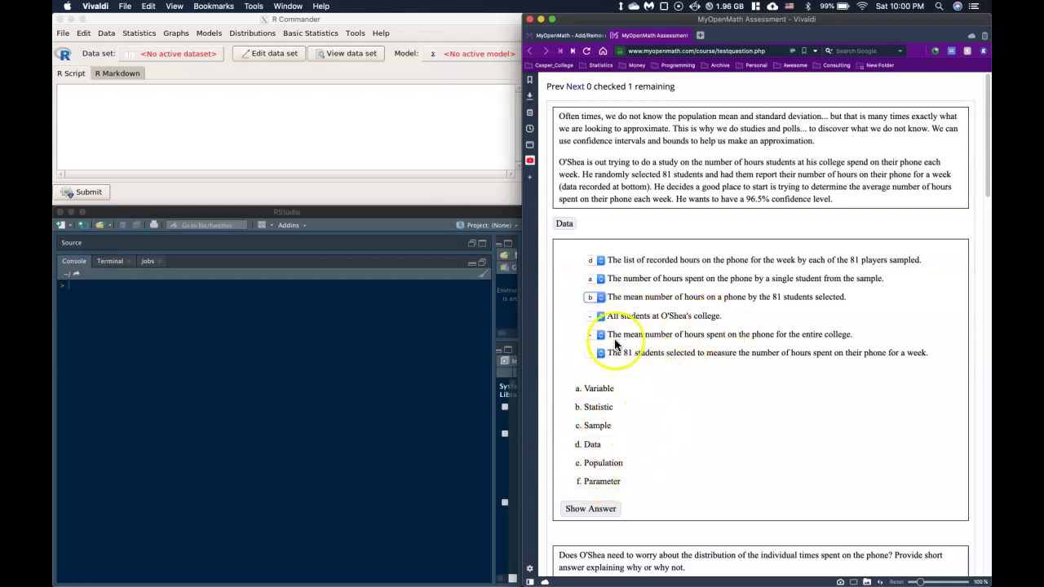
Step: Label all college students as Population, the college-wide mean as Parameter, and the 81 students as Sample
{"action": "left_click", "coordinate": [600, 318]}
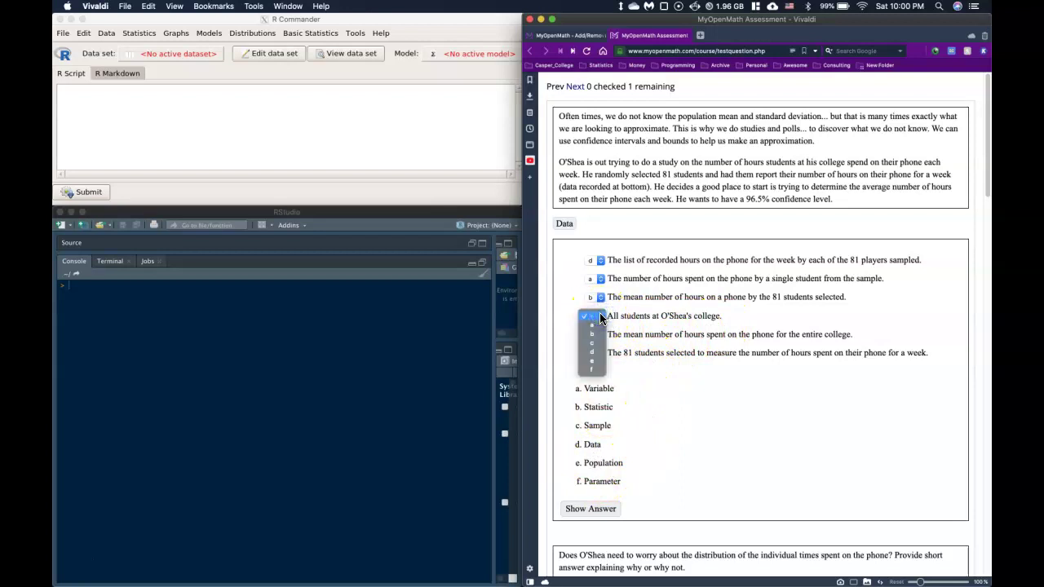
{"action": "left_click", "coordinate": [599, 360]}
{"action": "left_click_drag", "start_coordinate": [598, 357], "coordinate": [576, 346]}
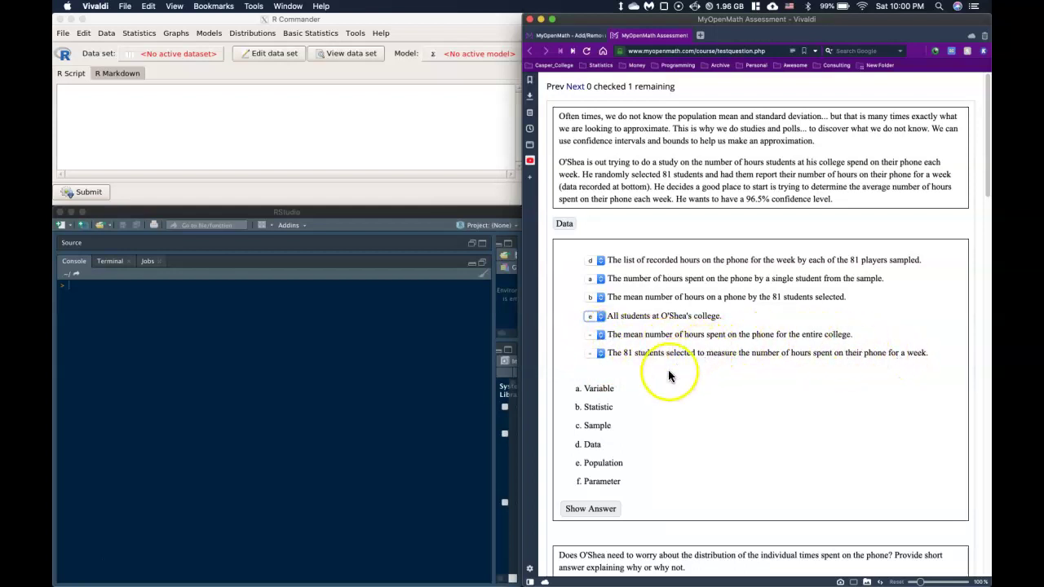
{"action": "left_click", "coordinate": [601, 334]}
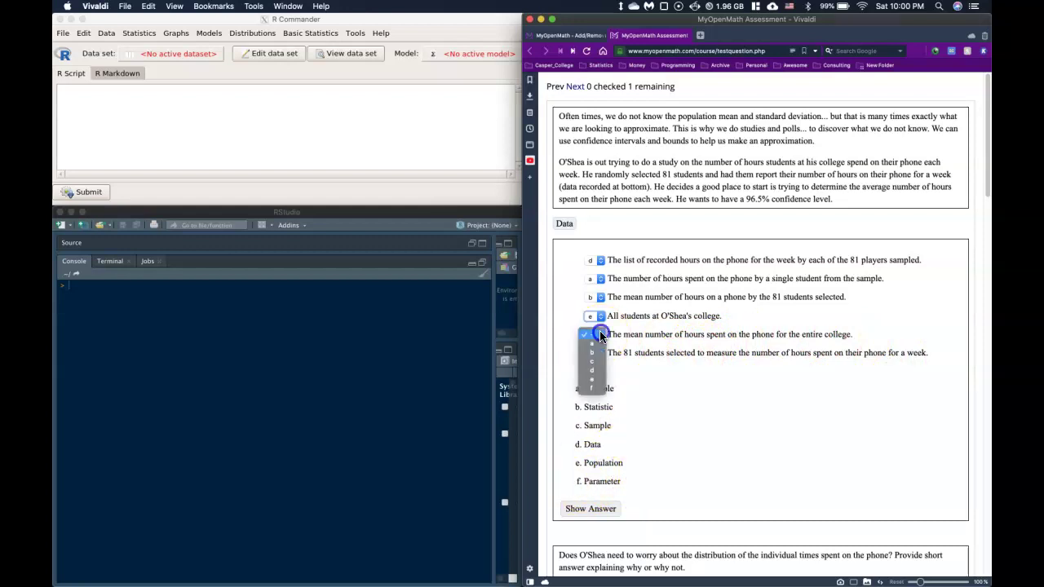
{"action": "left_click", "coordinate": [598, 390]}
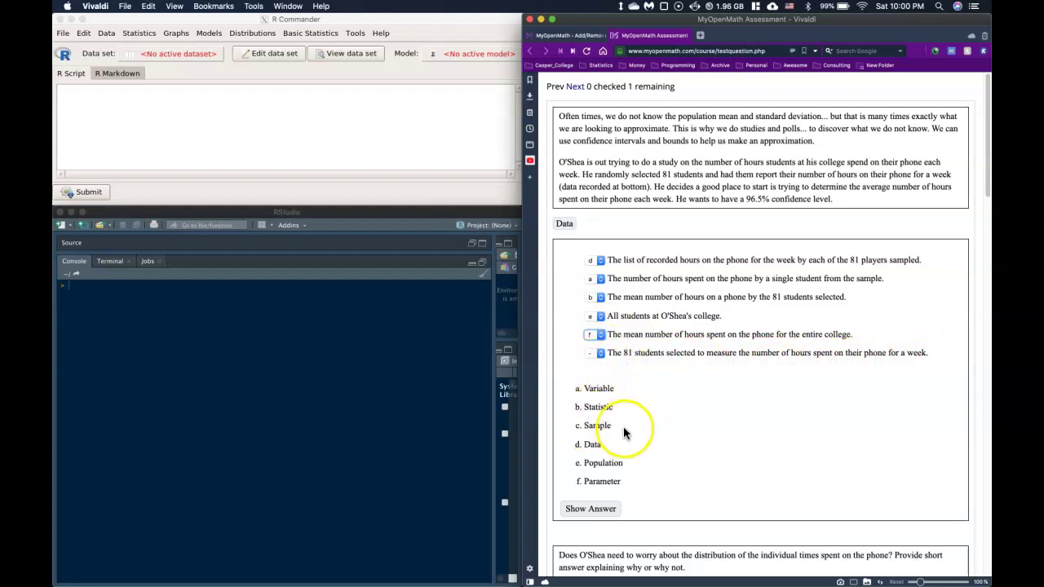
{"action": "left_click", "coordinate": [601, 354]}
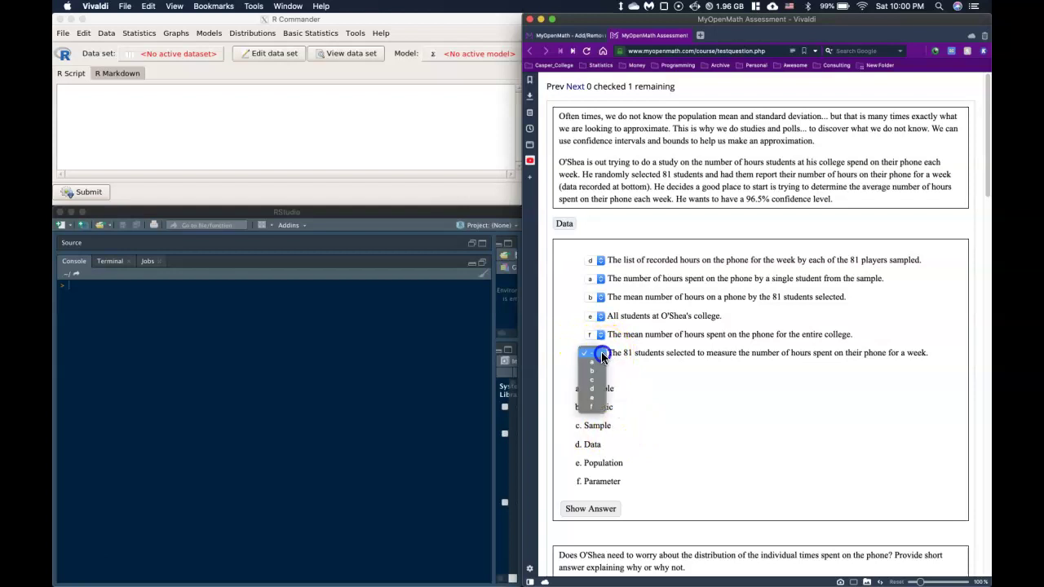
{"action": "left_click", "coordinate": [598, 384]}
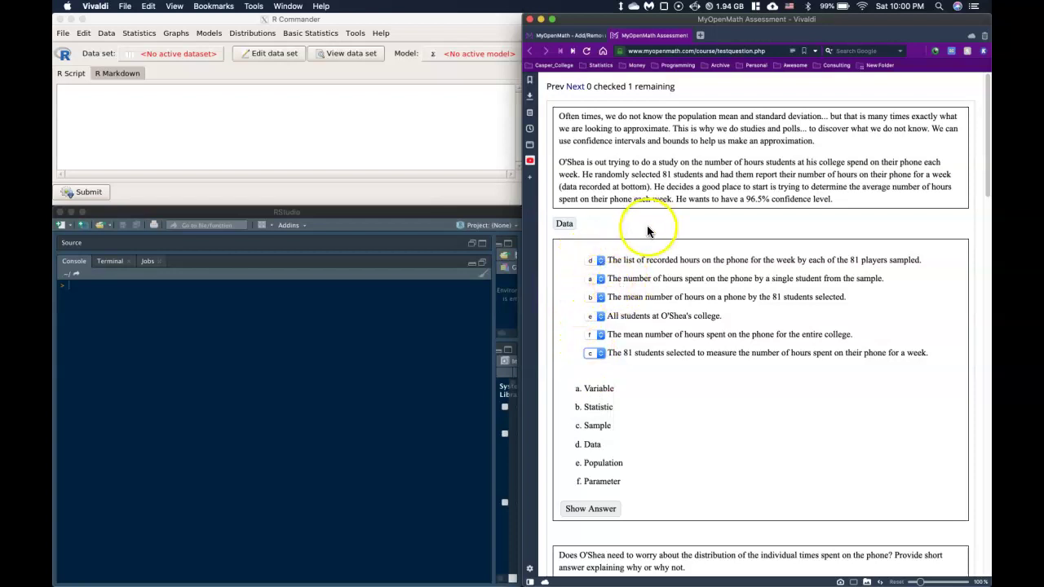
{"action": "scroll", "coordinate": [616, 242], "scroll_direction": "down", "scroll_amount": 10}
Step: Choose 'No because sample size is sufficiently large to invoke the CLT' for the distribution question
{"action": "scroll", "coordinate": [617, 248], "scroll_direction": "up", "scroll_amount": 3}
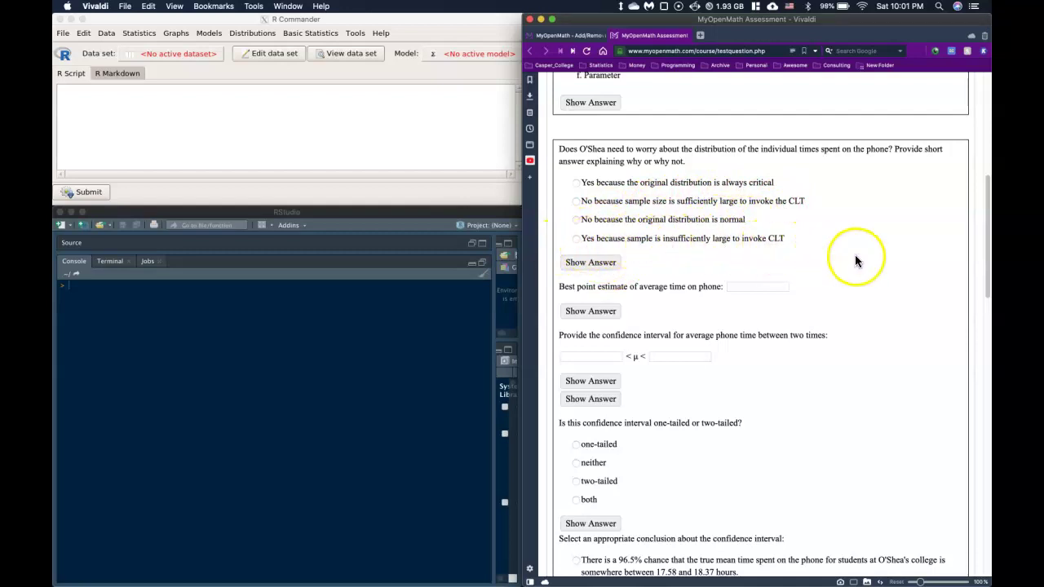
{"action": "scroll", "coordinate": [839, 255], "scroll_direction": "up", "scroll_amount": 10}
{"action": "scroll", "coordinate": [816, 270], "scroll_direction": "up", "scroll_amount": 2}
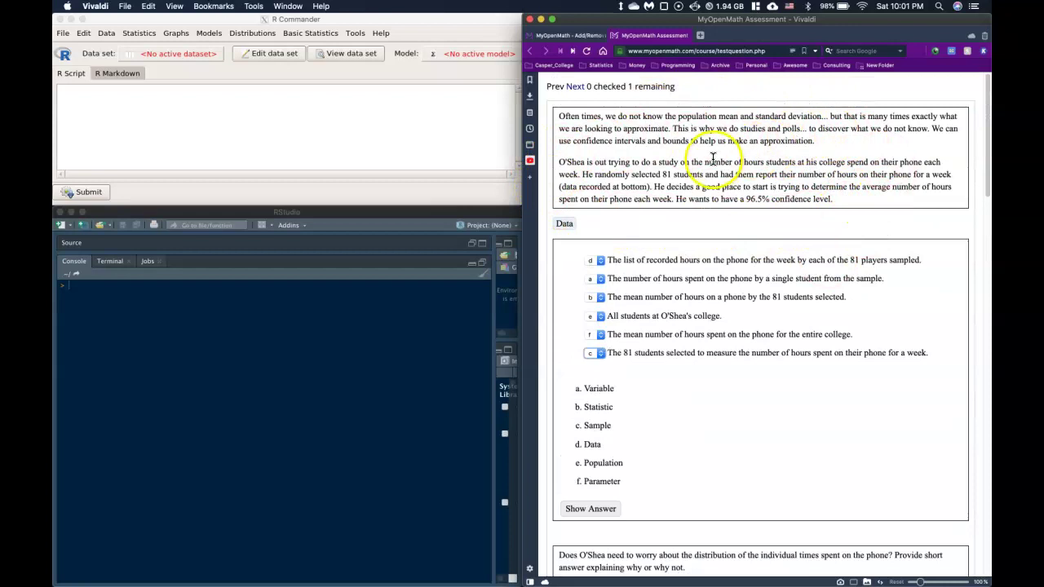
{"action": "scroll", "coordinate": [712, 159], "scroll_direction": "down", "scroll_amount": 3}
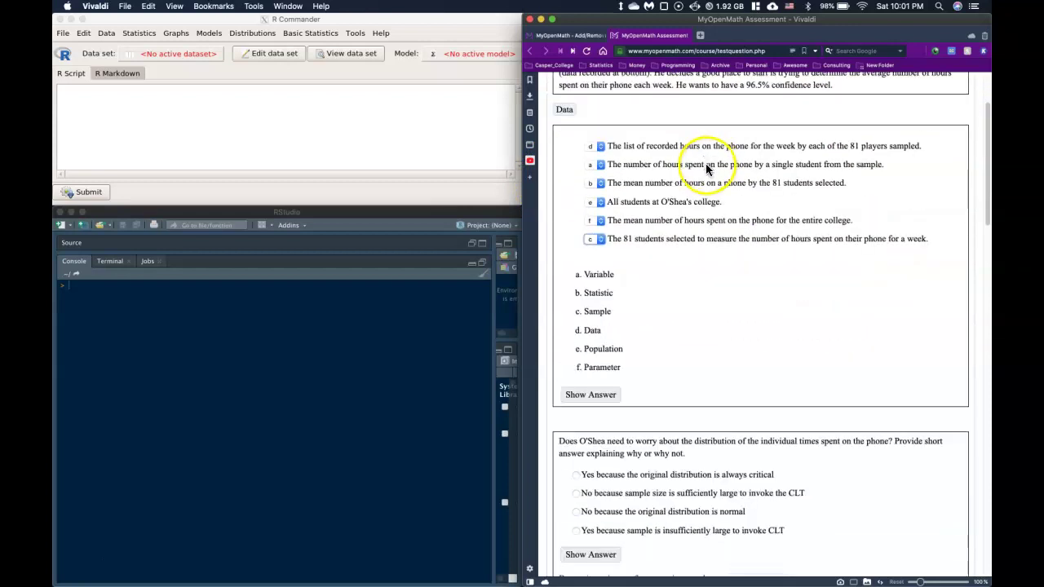
{"action": "scroll", "coordinate": [700, 176], "scroll_direction": "up", "scroll_amount": 1}
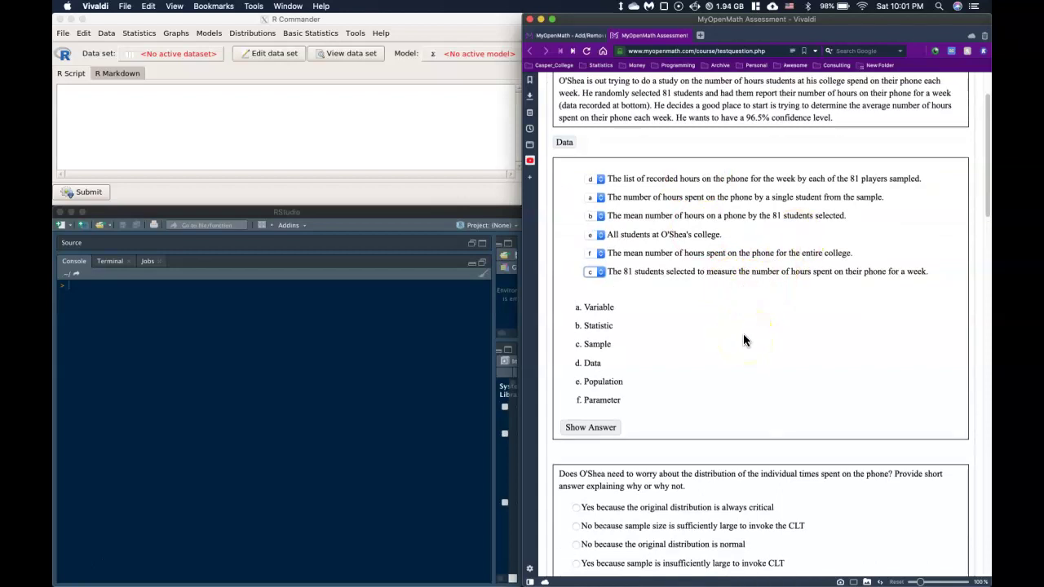
{"action": "scroll", "coordinate": [743, 340], "scroll_direction": "down", "scroll_amount": 1}
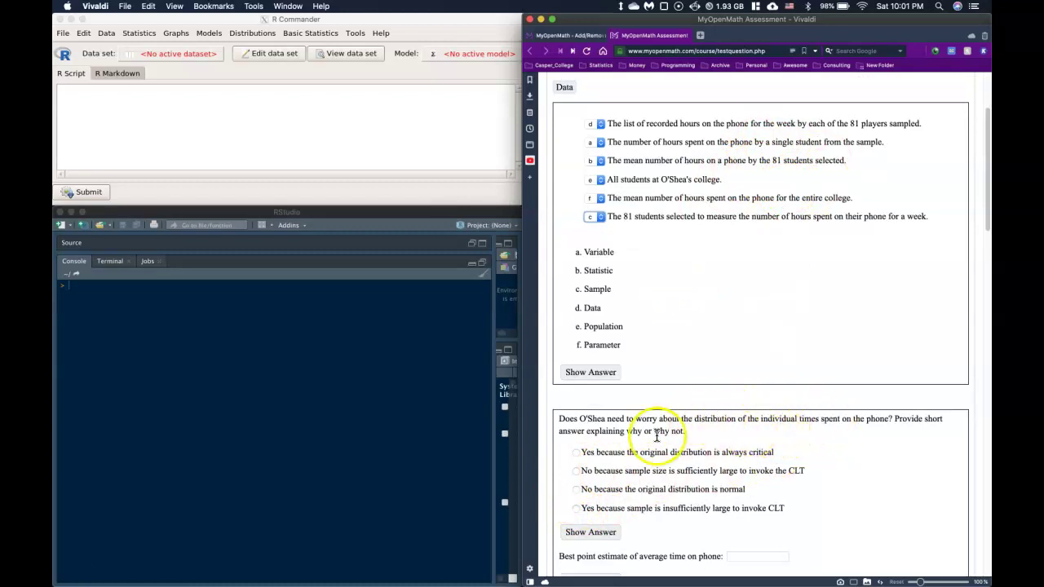
{"action": "left_click", "coordinate": [584, 471]}
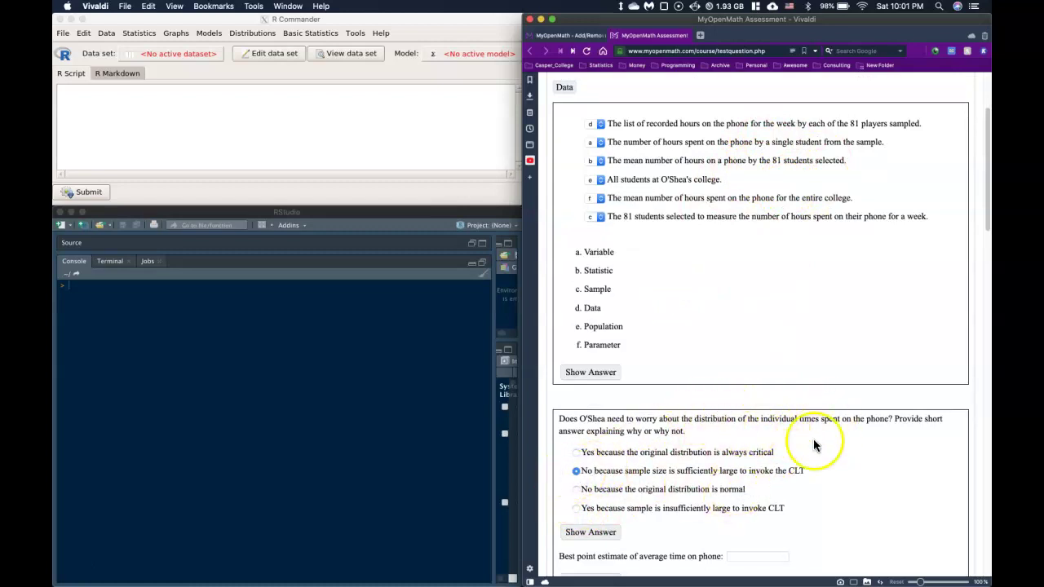
{"action": "scroll", "coordinate": [851, 371], "scroll_direction": "down", "scroll_amount": 3}
{"action": "scroll", "coordinate": [851, 373], "scroll_direction": "down", "scroll_amount": 2}
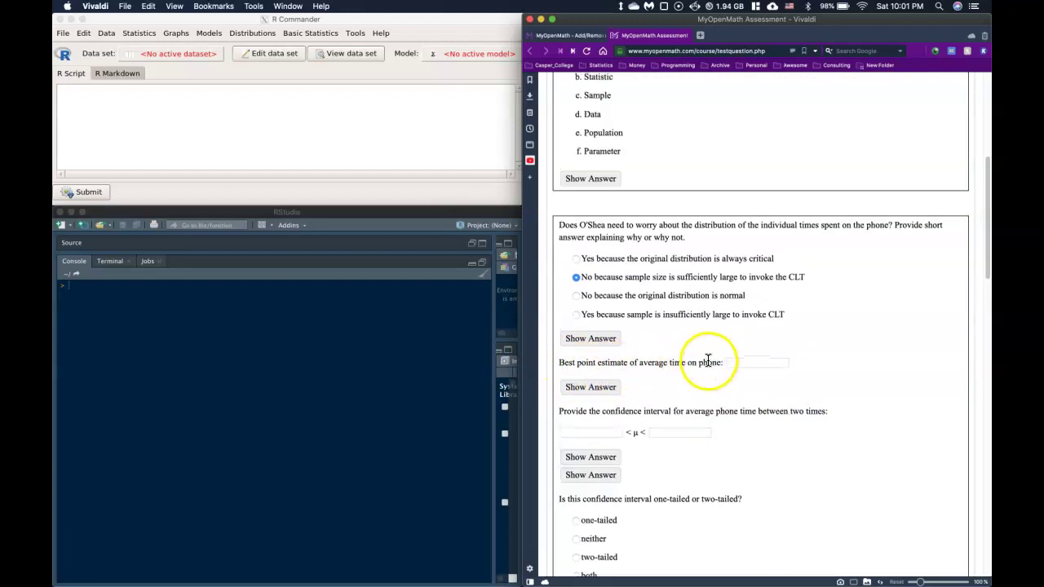
{"action": "scroll", "coordinate": [705, 362], "scroll_direction": "up", "scroll_amount": 5}
Step: Copy the hours-on-phone-per-week values from the problem's data table
{"action": "left_click", "coordinate": [573, 231]}
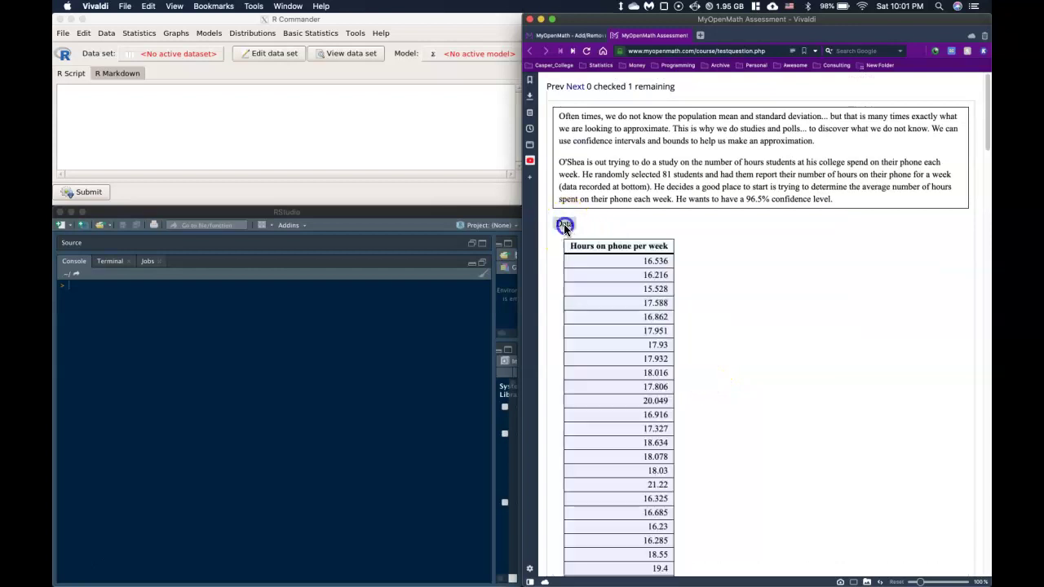
{"action": "left_click_drag", "start_coordinate": [569, 248], "coordinate": [700, 249]}
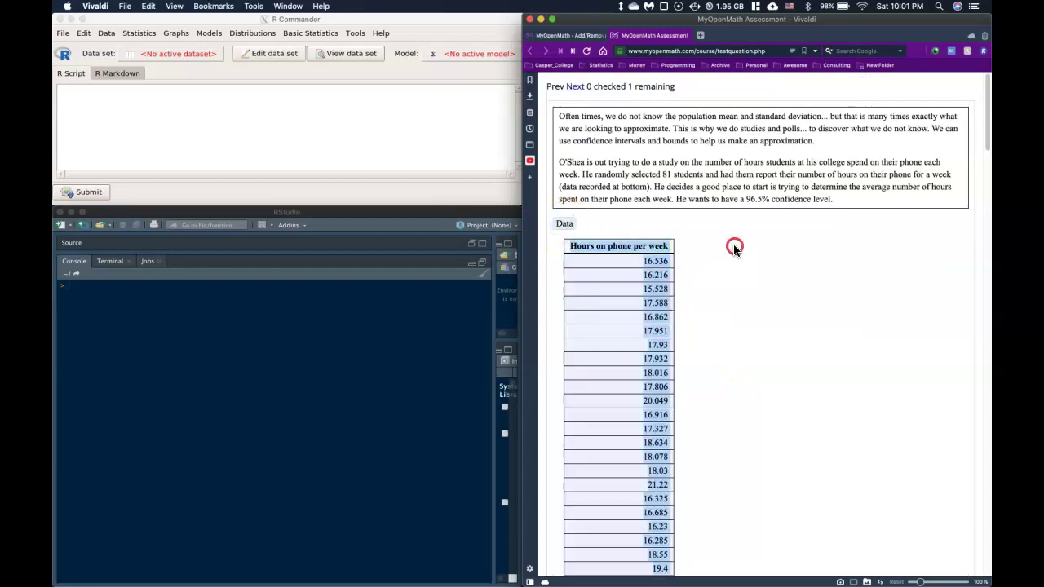
{"action": "right_click", "coordinate": [724, 239]}
{"action": "left_click", "coordinate": [753, 265]}
{"action": "left_click", "coordinate": [563, 223]}
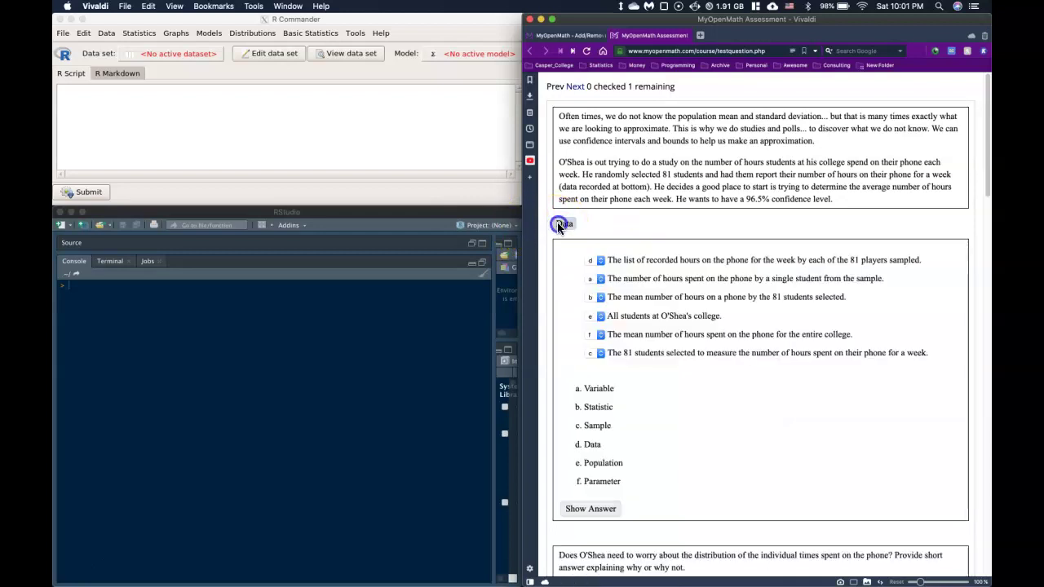
Step: Import the clipboard values into R Commander as tab-separated Dataset and view its 81 rows
{"action": "left_click", "coordinate": [416, 139]}
{"action": "left_click", "coordinate": [106, 33]}
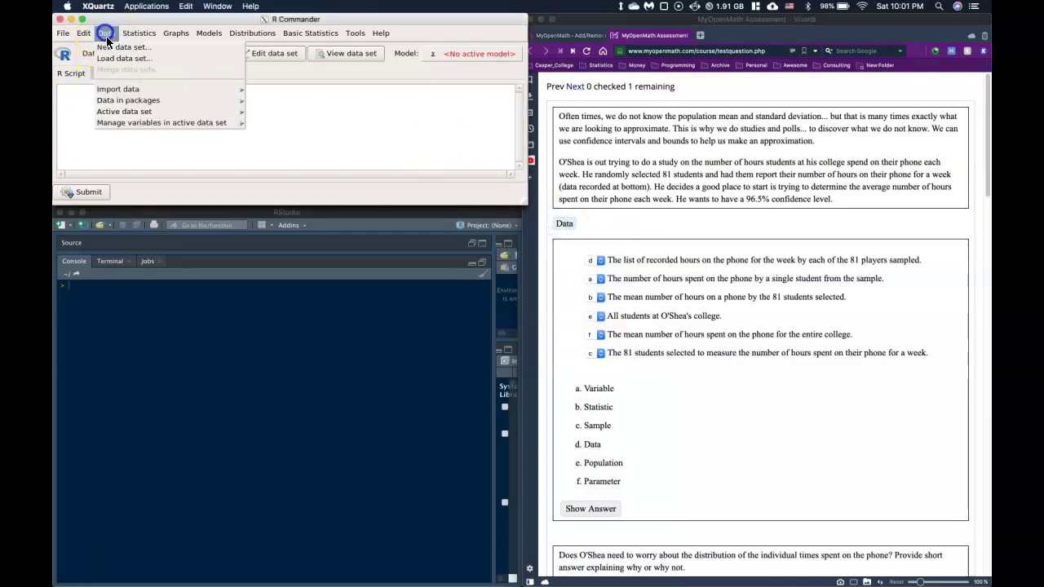
{"action": "mouse_move", "coordinate": [122, 89]}
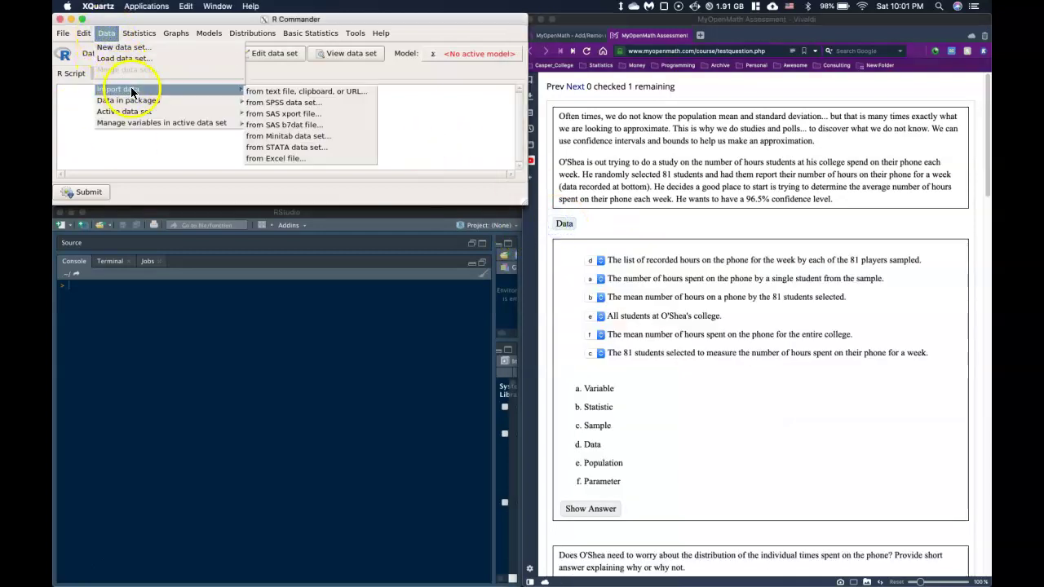
{"action": "left_click", "coordinate": [277, 92]}
{"action": "left_click", "coordinate": [70, 125]}
{"action": "left_click", "coordinate": [141, 168]}
{"action": "left_click", "coordinate": [216, 232]}
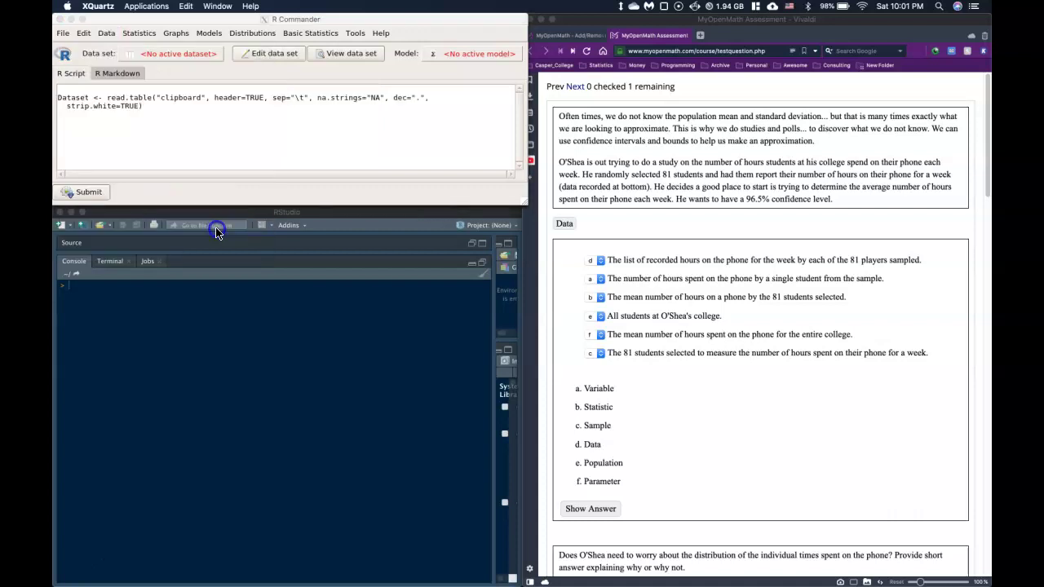
{"action": "left_click", "coordinate": [310, 53]}
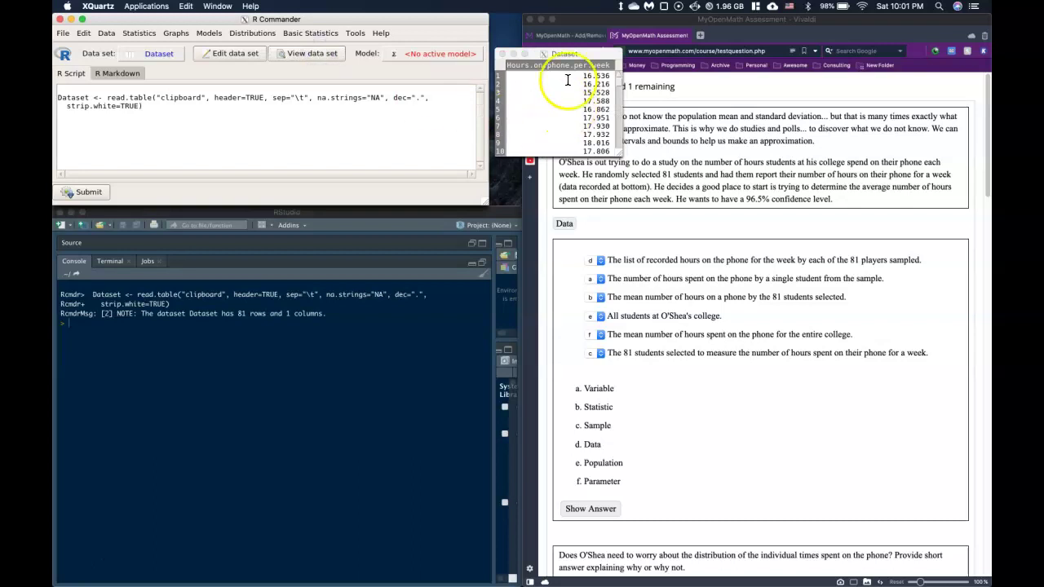
{"action": "left_click", "coordinate": [502, 54]}
{"action": "scroll", "coordinate": [711, 389], "scroll_direction": "down", "scroll_amount": 5}
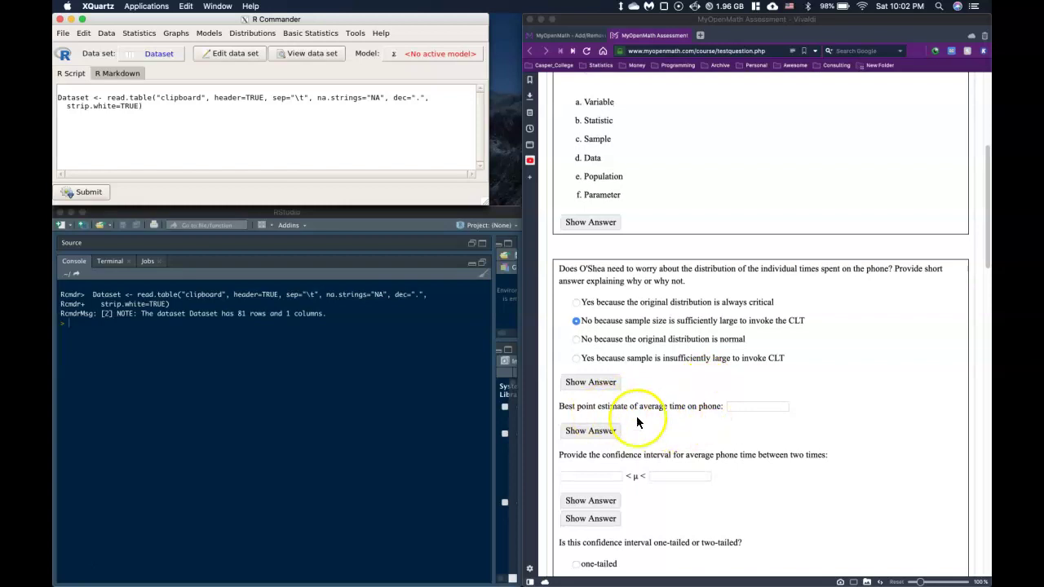
Step: Run numerical summaries of phone hours including standard error of the mean (mean 17.97625, SE 0.1848498)
{"action": "left_click", "coordinate": [330, 128]}
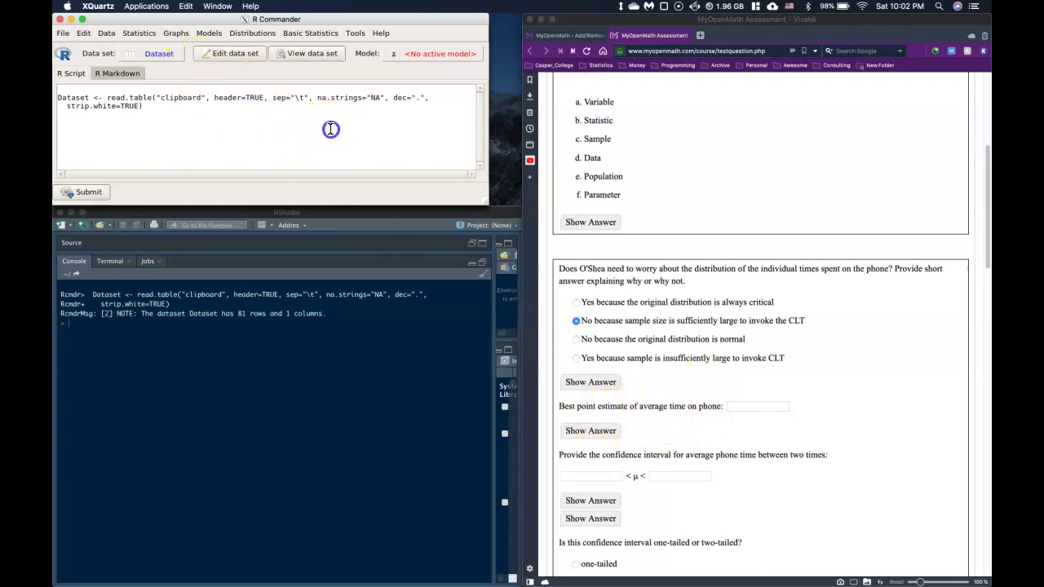
{"action": "left_click", "coordinate": [313, 35]}
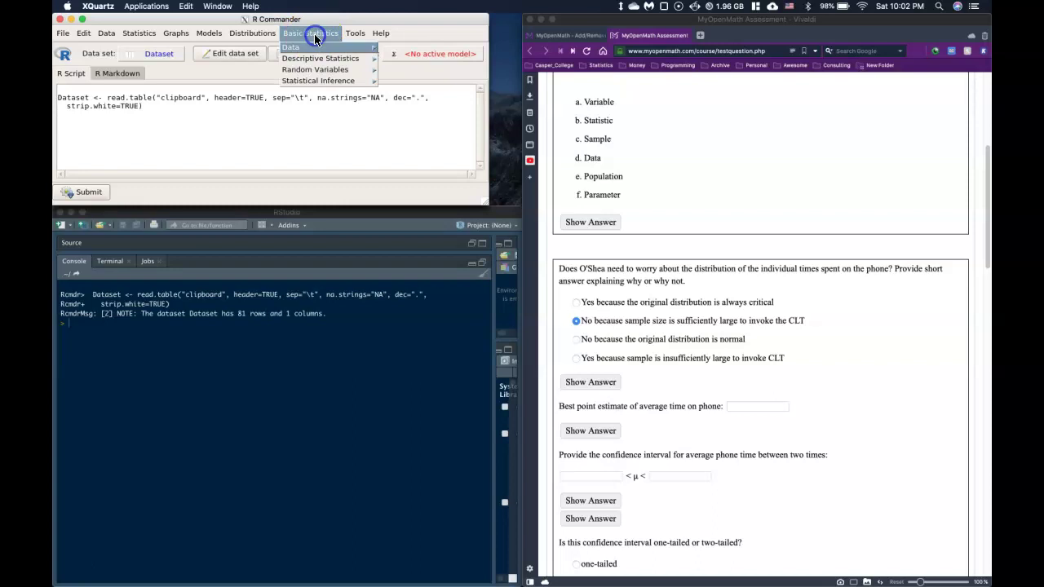
{"action": "mouse_move", "coordinate": [312, 58]}
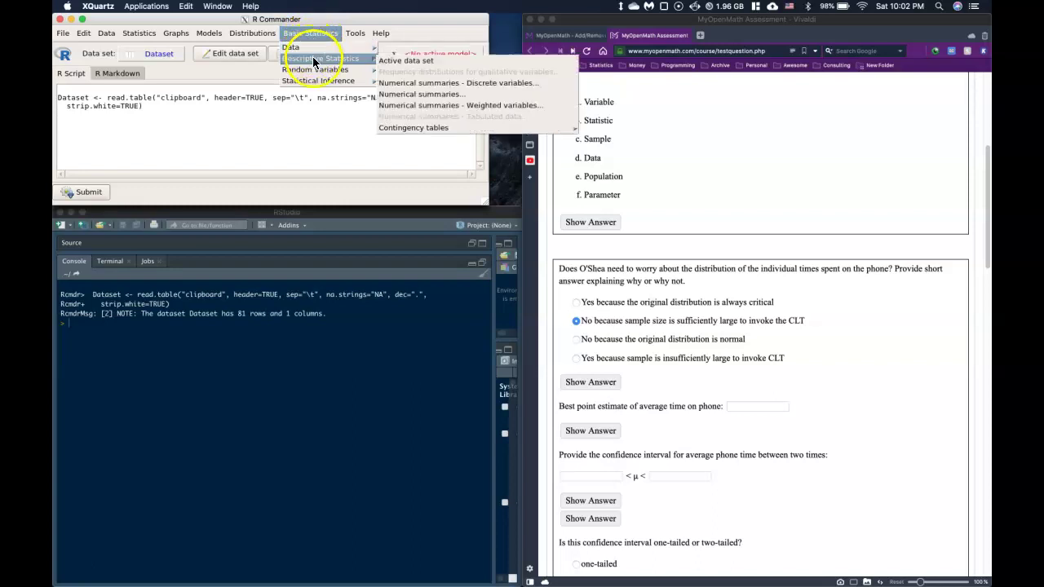
{"action": "left_click", "coordinate": [424, 92]}
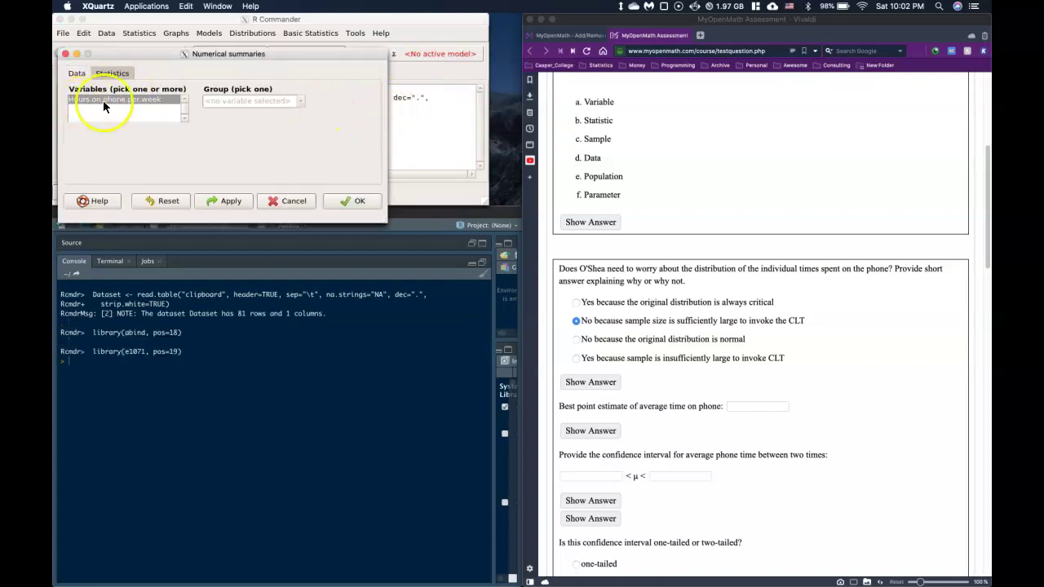
{"action": "left_click", "coordinate": [113, 73]}
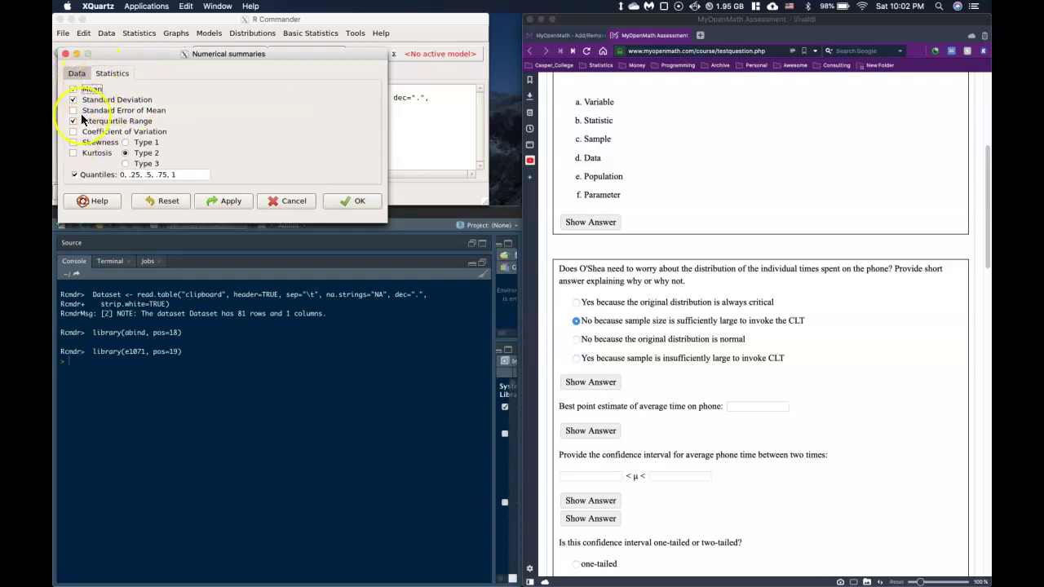
{"action": "left_click", "coordinate": [74, 111]}
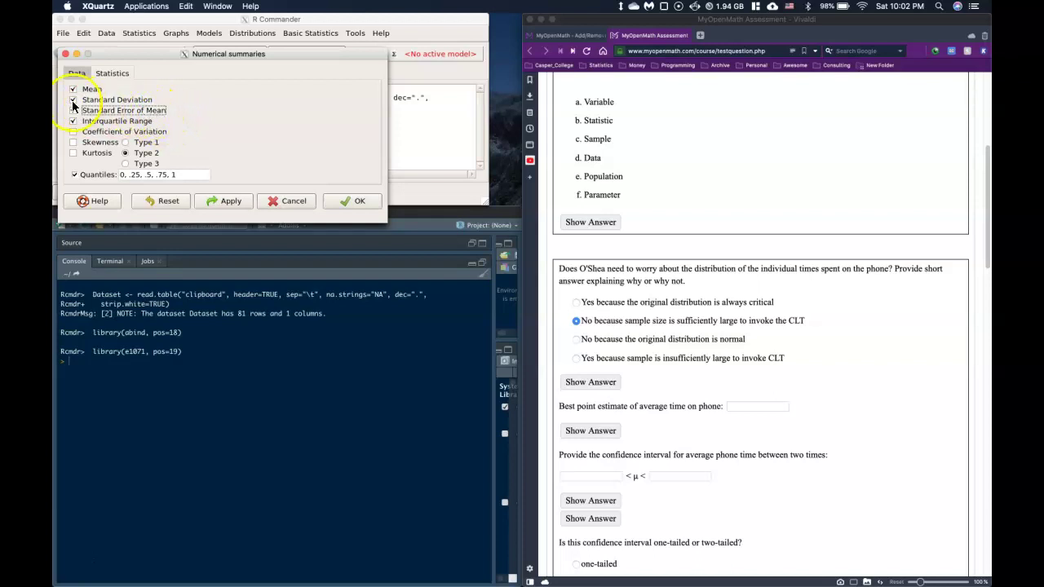
{"action": "left_click", "coordinate": [359, 201]}
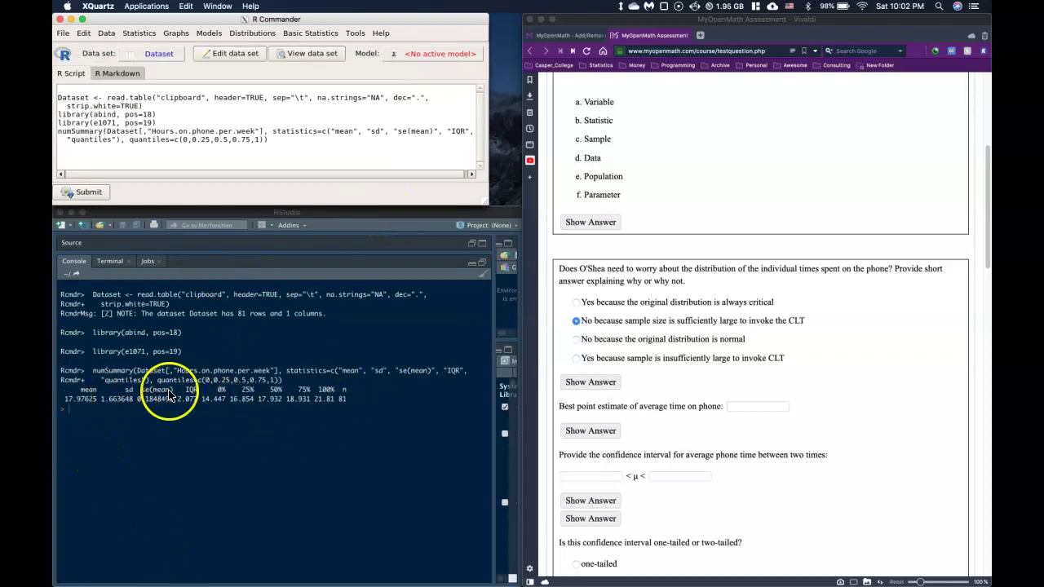
Step: Copy the mean 17.97625 from the R output into the best point estimate field
{"action": "left_click", "coordinate": [97, 399]}
{"action": "left_click_drag", "start_coordinate": [97, 399], "coordinate": [65, 399]}
{"action": "right_click", "coordinate": [95, 407]}
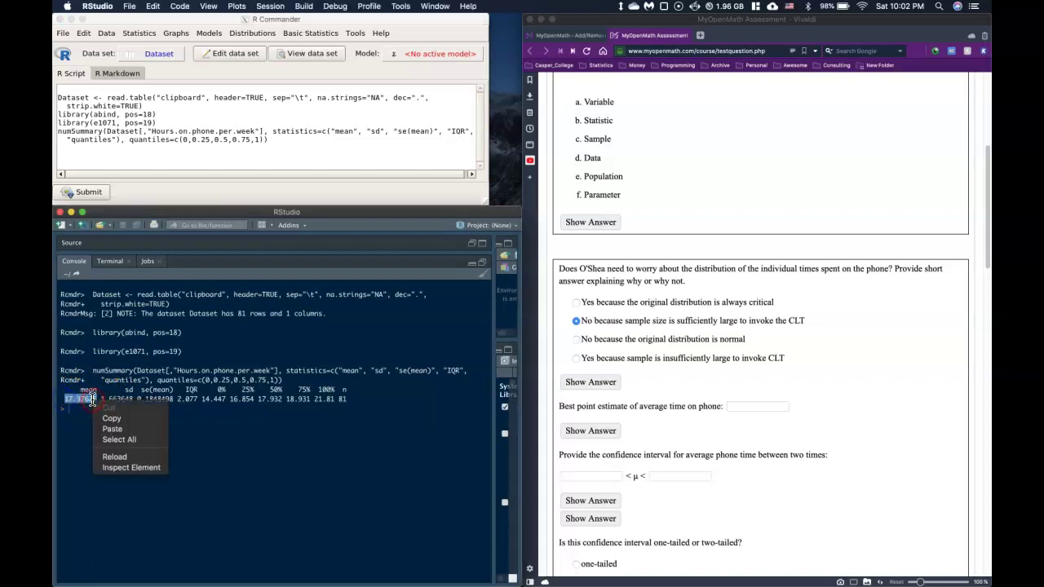
{"action": "left_click", "coordinate": [111, 419]}
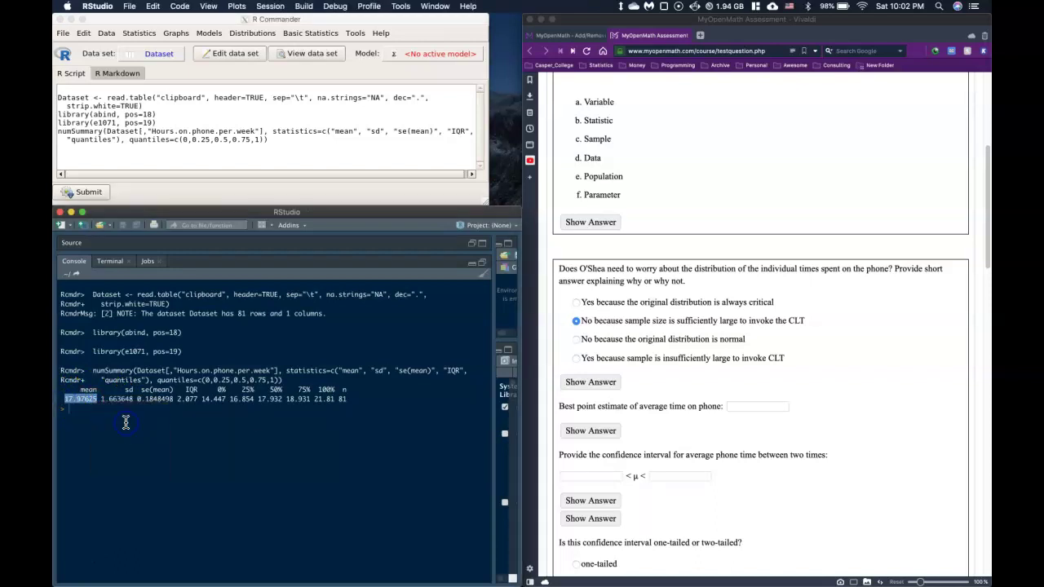
{"action": "left_click", "coordinate": [746, 409]}
{"action": "right_click", "coordinate": [746, 409]}
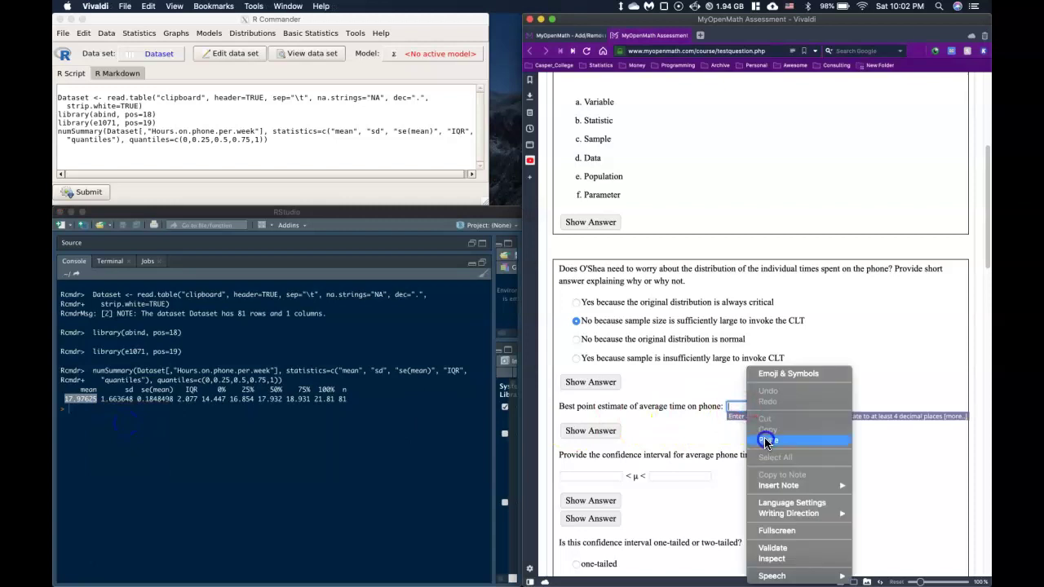
{"action": "left_click", "coordinate": [768, 434]}
{"action": "left_click", "coordinate": [834, 366]}
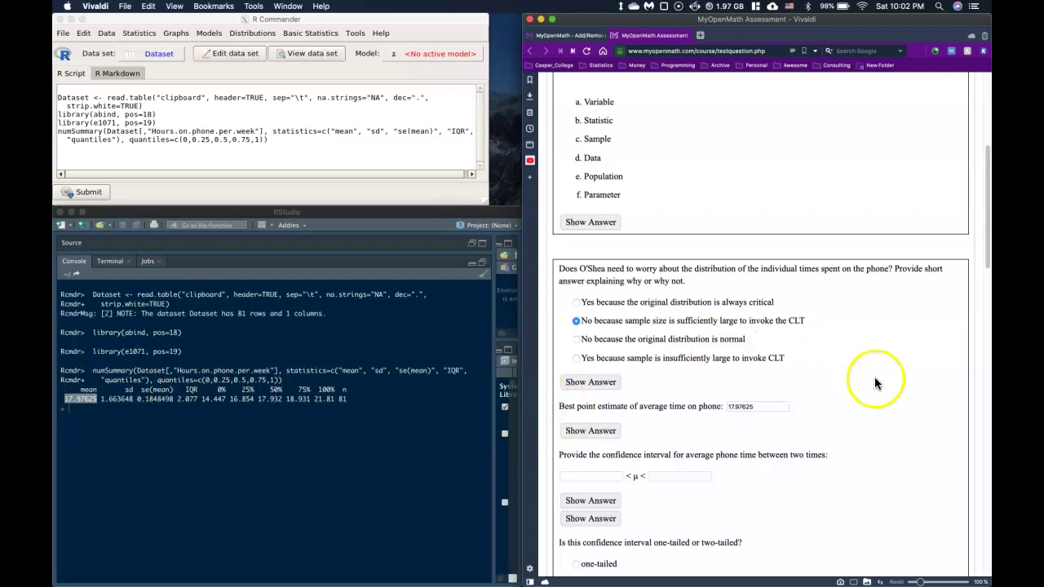
{"action": "scroll", "coordinate": [875, 383], "scroll_direction": "down", "scroll_amount": 4}
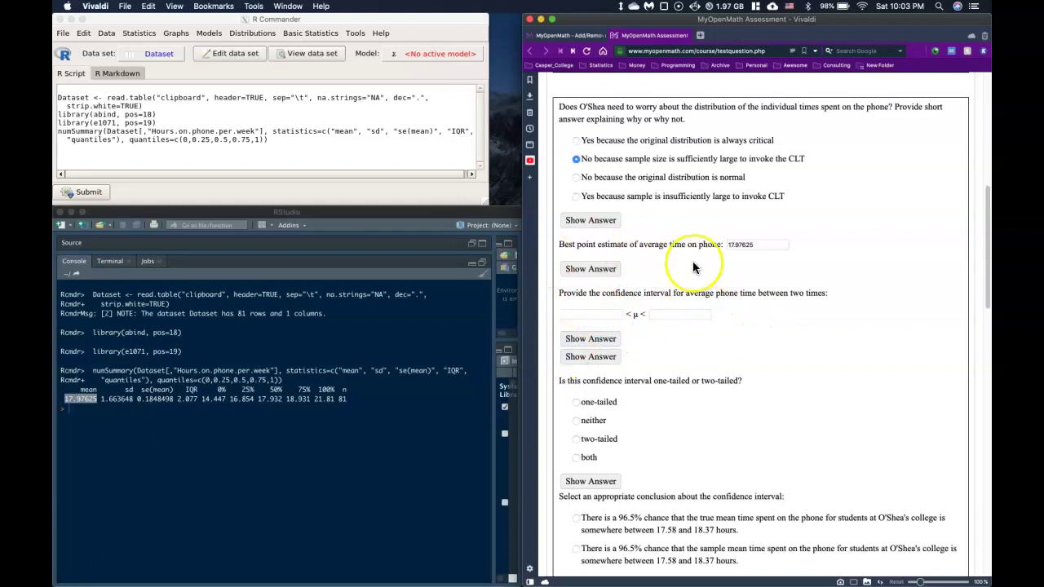
{"action": "left_click", "coordinate": [343, 407]}
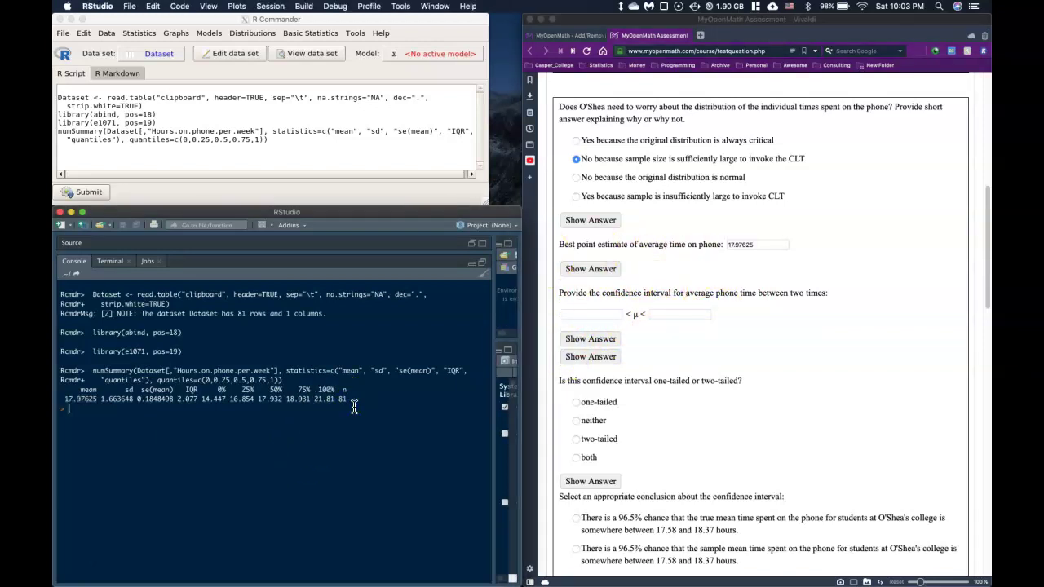
Step: In the untitled Atom note, write 'u E [ Lower Bound, Upper bound]' on line 1
{"action": "mouse_move", "coordinate": [396, 579]}
{"action": "left_click", "coordinate": [695, 578]}
{"action": "left_click", "coordinate": [388, 71]}
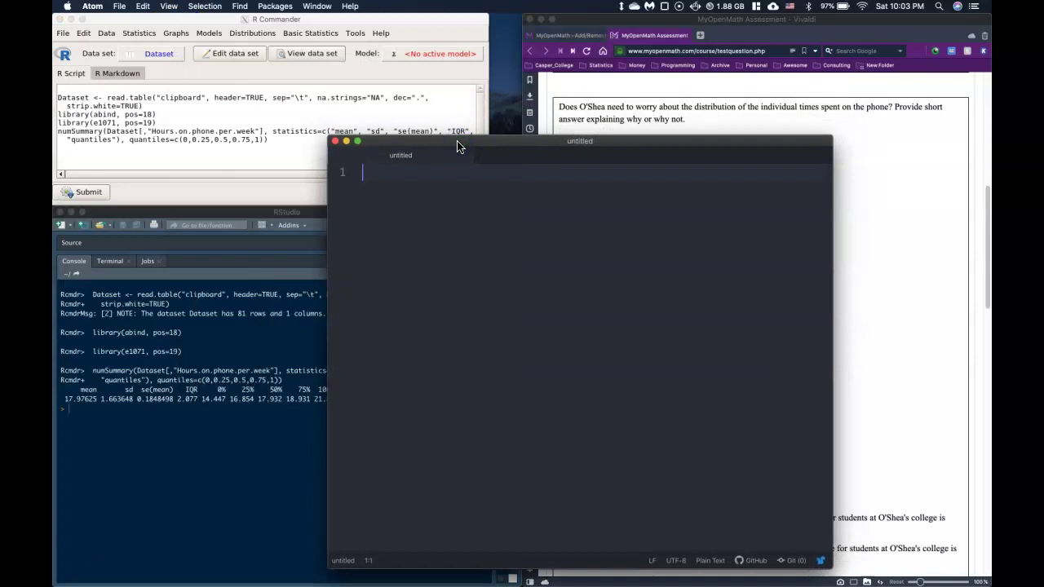
{"action": "type", "text": "u e"}
{"action": "key", "text": "BackSpace"}
{"action": "type", "text": "E"}
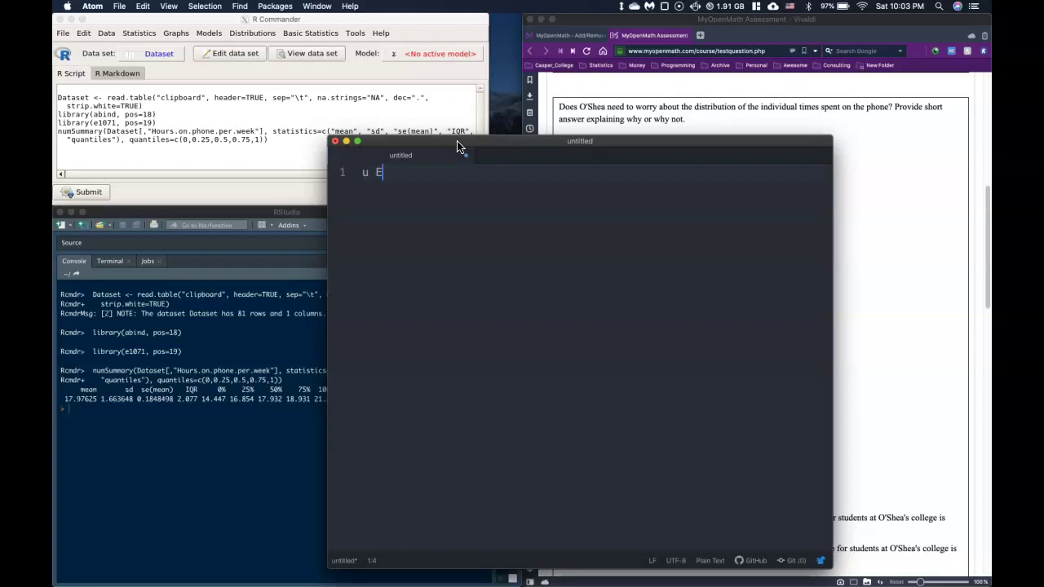
{"action": "key", "text": "BackSpace"}
{"action": "type", "text": "("}
{"action": "key", "text": "Left"}
{"action": "key", "text": "Right"}
{"action": "type", "text": "Lower bound"}
{"action": "key", "text": "BackSpace"}
{"action": "key", "text": "BackSpace"}
{"action": "key", "text": "BackSpace"}
{"action": "key", "text": "BackSpace"}
{"action": "key", "text": "BackSpace"}
{"action": "type", "text": "Bound, Upp"}
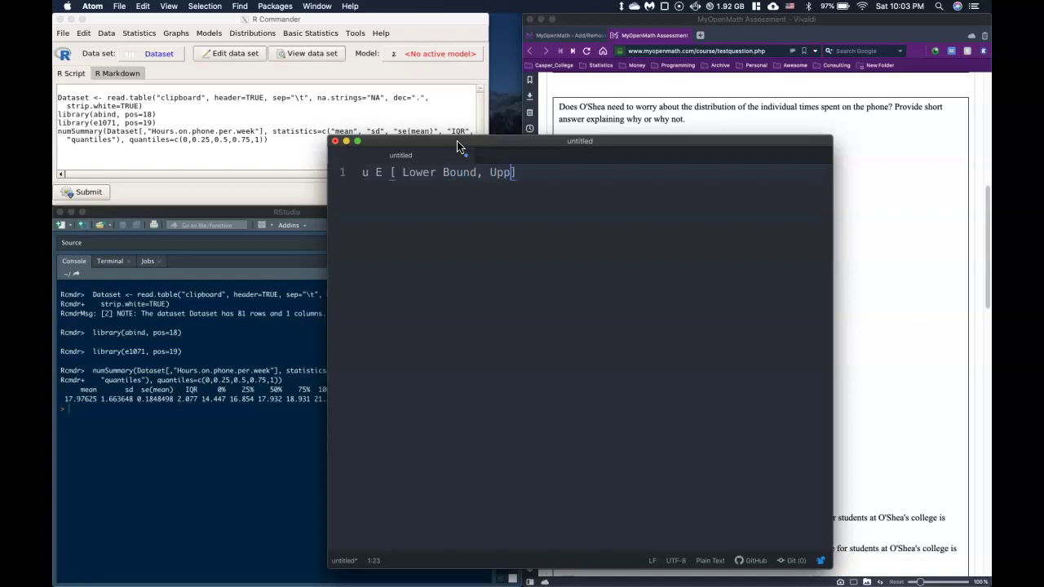
{"action": "type", "text": "er bound"}
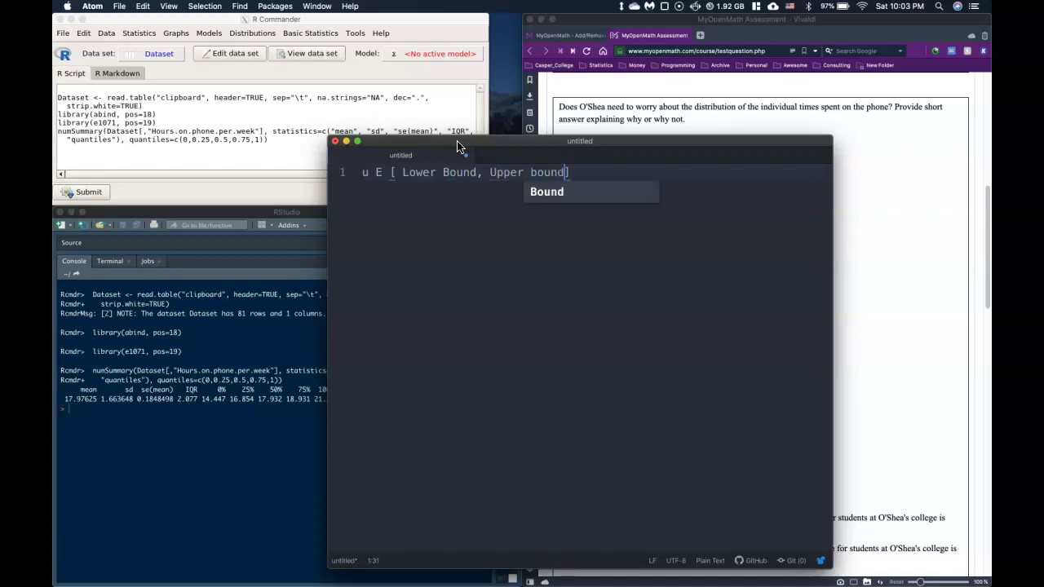
Step: Begin the confidence interval formula 'CI= xbar' on a new line
{"action": "left_click", "coordinate": [597, 169]}
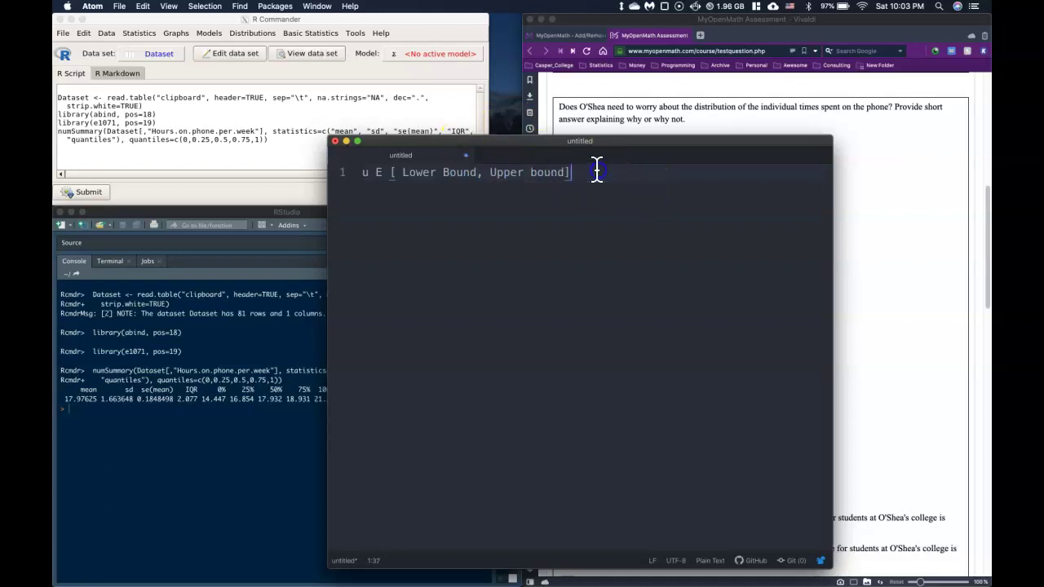
{"action": "key", "text": "Return"}
{"action": "key", "text": "Return"}
{"action": "type", "text": "CI= xbar"}
Step: Complete the interval line so it reads 'CI= xbar +- MoE'
{"action": "type", "text": "Moe"}
{"action": "key", "text": "BackSpace"}
{"action": "type", "text": "E"}
{"action": "key", "text": "Return"}
{"action": "key", "text": "Return"}
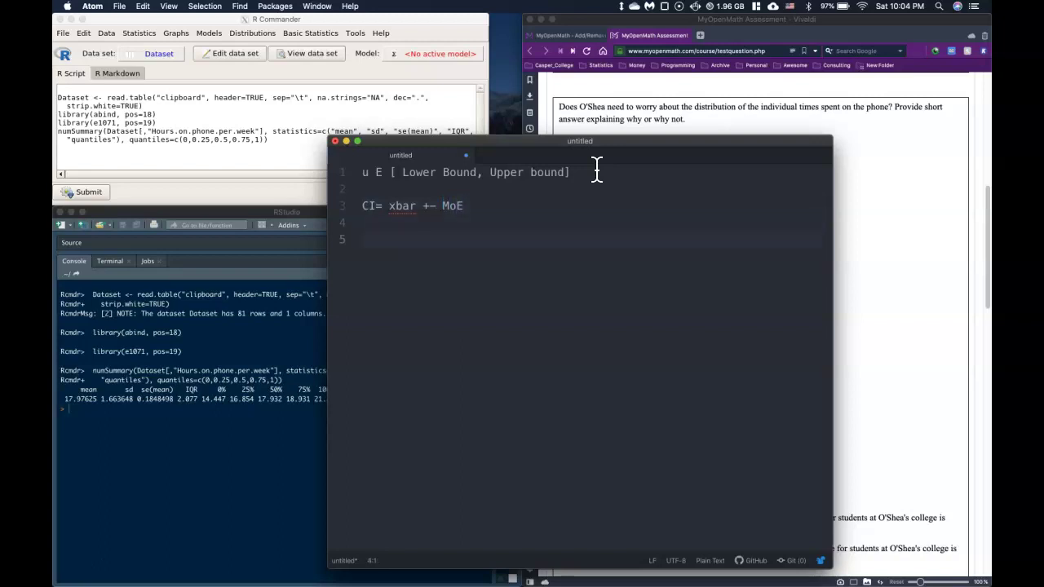
Step: Record 'xbar=17.97625' and start the z-based formula 'MOE= z(alpha/2)*sigma/sqrt(n'
{"action": "type", "text": "xbar="}
{"action": "key", "text": "super+v"}
{"action": "key", "text": "BackSpace"}
{"action": "key", "text": "BackSpace"}
{"action": "key", "text": "BackSpace"}
{"action": "key", "text": "BackSpace"}
{"action": "key", "text": "BackSpace"}
{"action": "key", "text": "BackSpace"}
{"action": "key", "text": "BackSpace"}
{"action": "key", "text": "BackSpace"}
{"action": "key", "text": "BackSpace"}
{"action": "type", "text": "="}
{"action": "key", "text": "super+v"}
{"action": "key", "text": "Return"}
{"action": "key", "text": "Return"}
{"action": "type", "text": "M"}
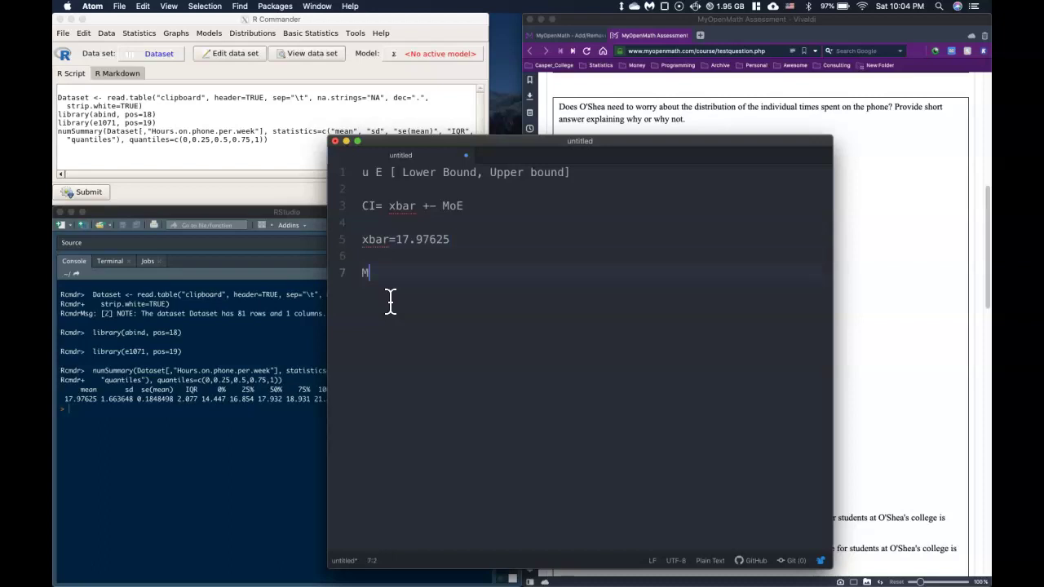
{"action": "type", "text": "OE= z(alpha/2)*sigma/sqrt(n"}
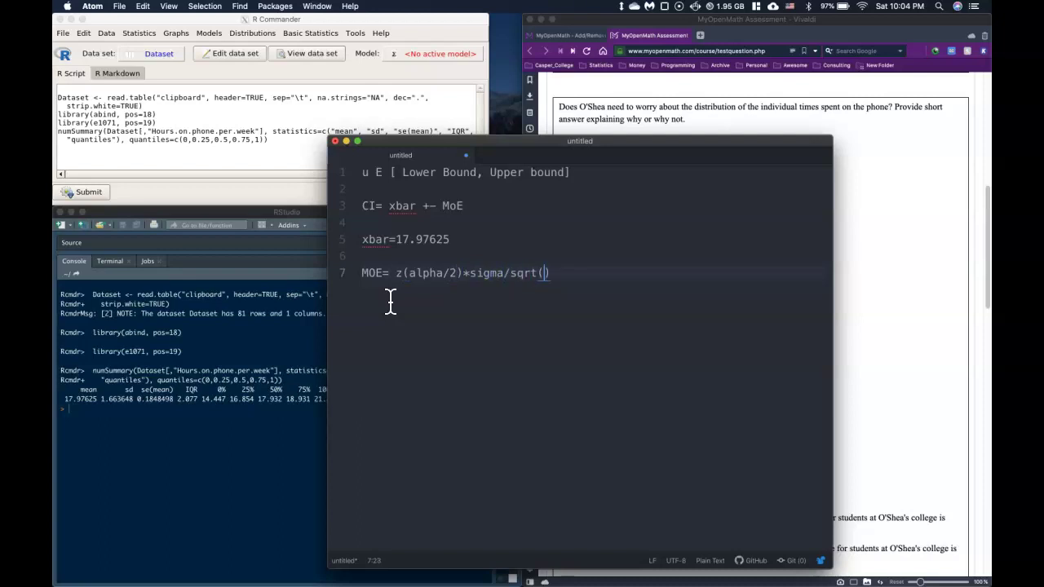
Step: Close the z formula, add 'MOE= t(df,alpha/2)*s/sqrt(n)', and mark the z line '(know population standard deviation)'
{"action": "key", "text": "BackSpace"}
{"action": "type", "text": "n)"}
{"action": "key", "text": "Return"}
{"action": "type", "text": "Mo"}
{"action": "key", "text": "BackSpace"}
{"action": "type", "text": "OE"}
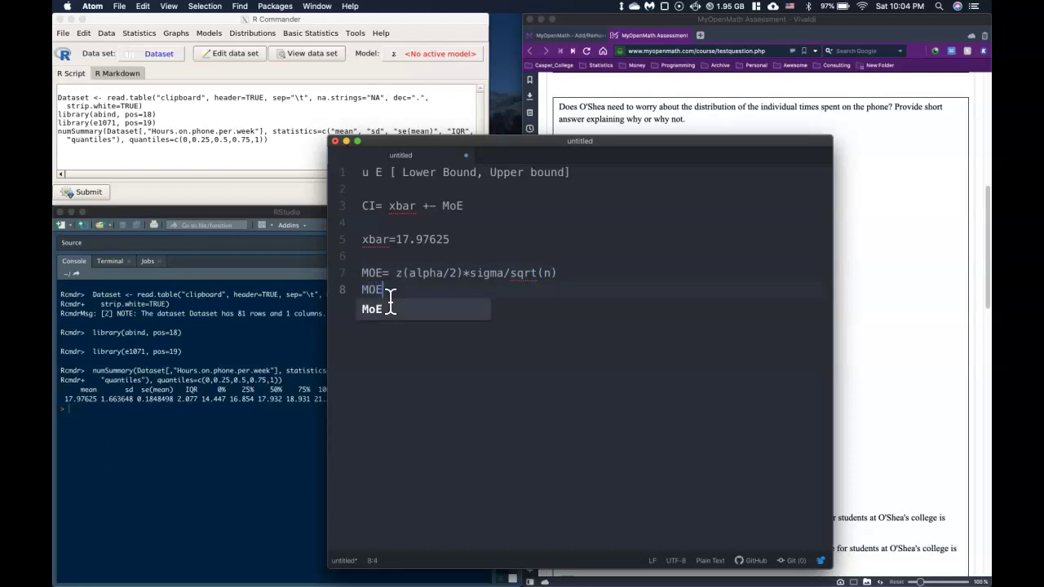
{"action": "type", "text": "= t("}
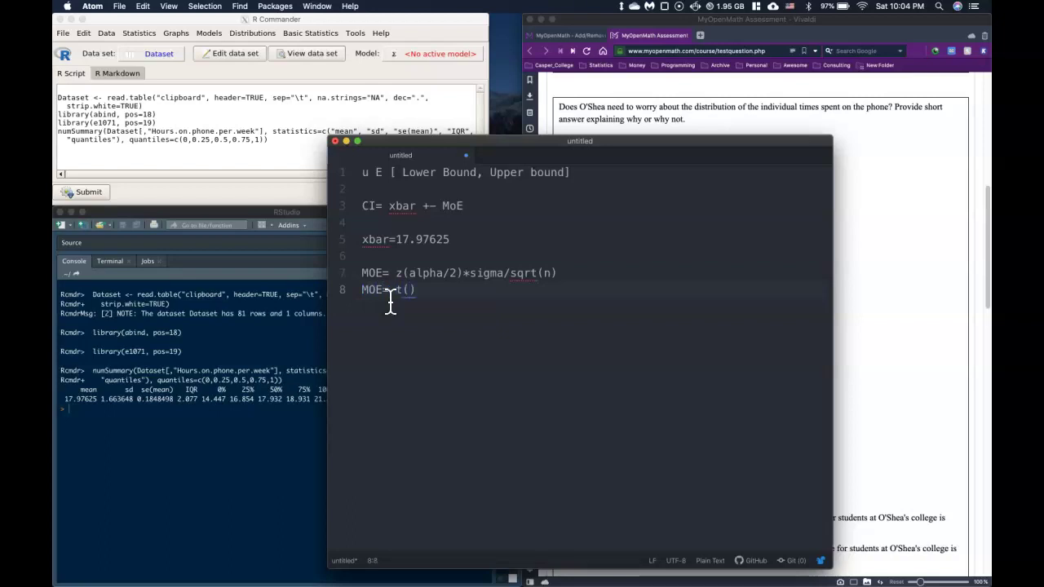
{"action": "type", "text": "df,alph"}
{"action": "key", "text": "BackSpace"}
{"action": "key", "text": "BackSpace"}
{"action": "type", "text": "ph"}
{"action": "key", "text": "BackSpace"}
{"action": "key", "text": "BackSpace"}
{"action": "type", "text": "pha/2)*s"}
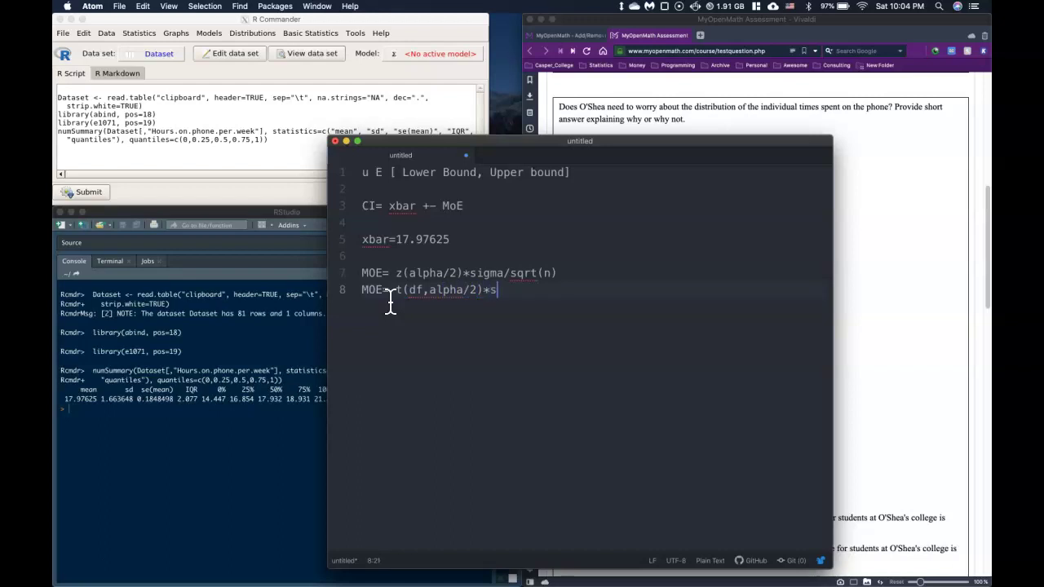
{"action": "type", "text": "/sqrt(n"}
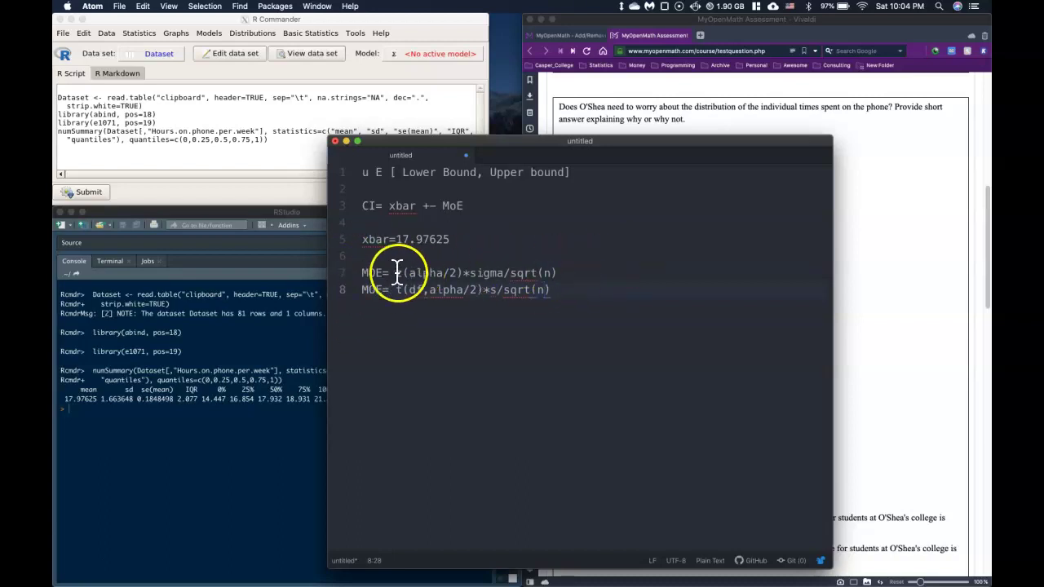
{"action": "left_click", "coordinate": [593, 275]}
{"action": "type", "text": "("}
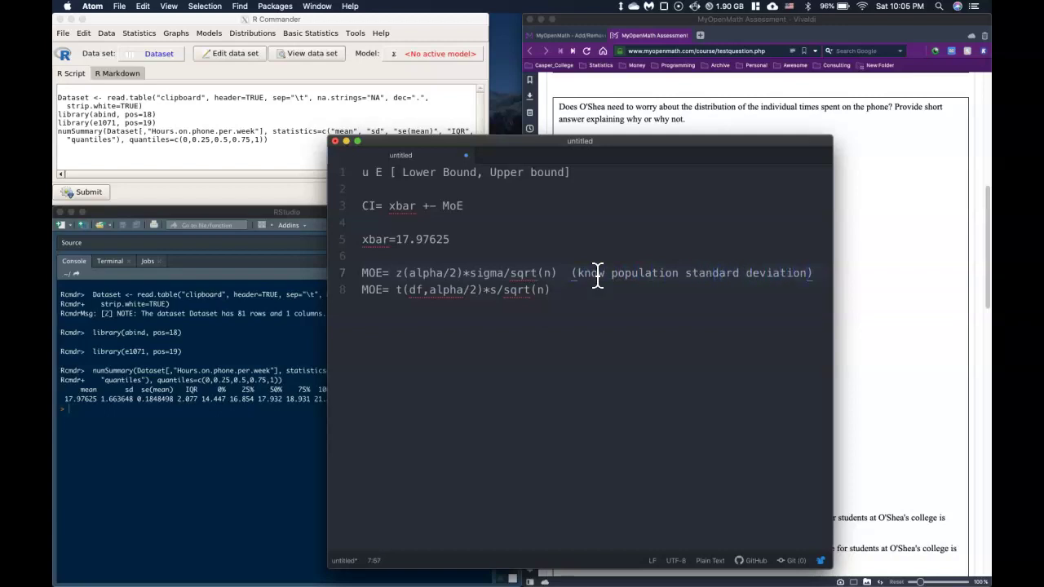
Step: Copy the population standard deviation note onto the t-formula line, prefixed with 'dont''
{"action": "left_click", "coordinate": [799, 274]}
{"action": "left_click_drag", "start_coordinate": [813, 274], "coordinate": [569, 273]}
{"action": "key", "text": "super+c"}
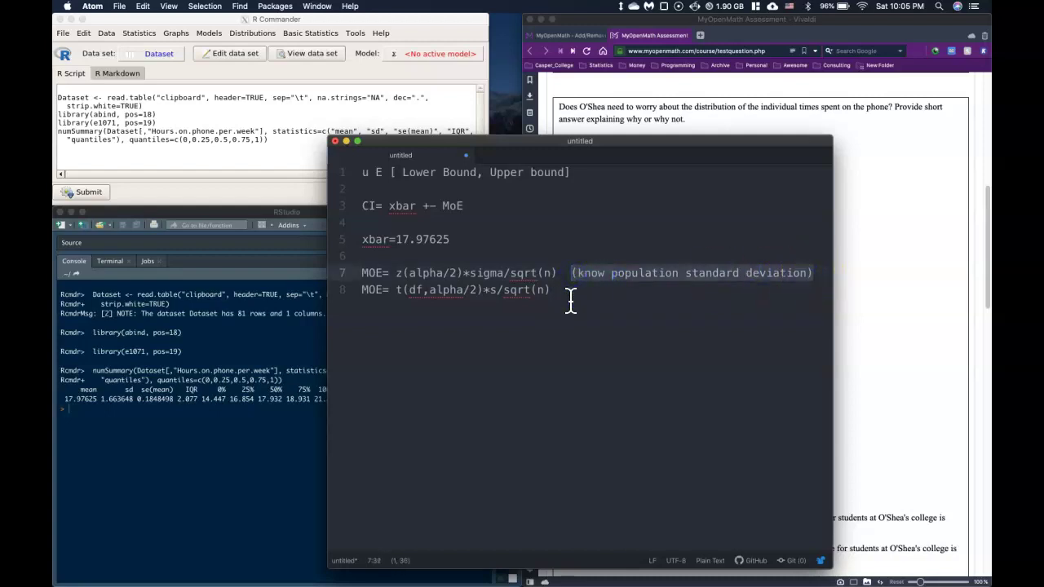
{"action": "left_click", "coordinate": [576, 291]}
{"action": "key", "text": "super+v"}
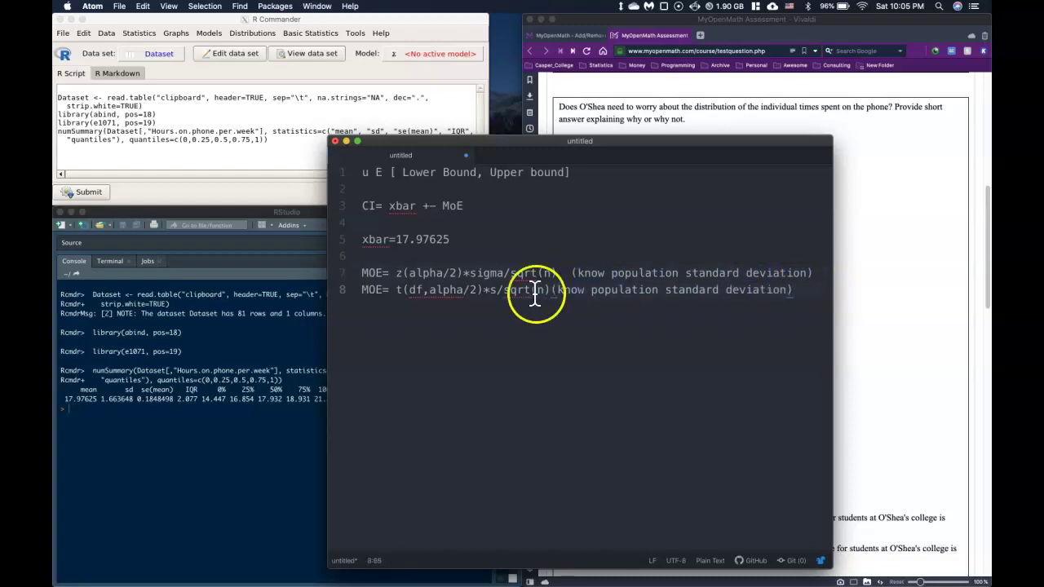
{"action": "left_click", "coordinate": [547, 290]}
{"action": "type", "text": ") ("}
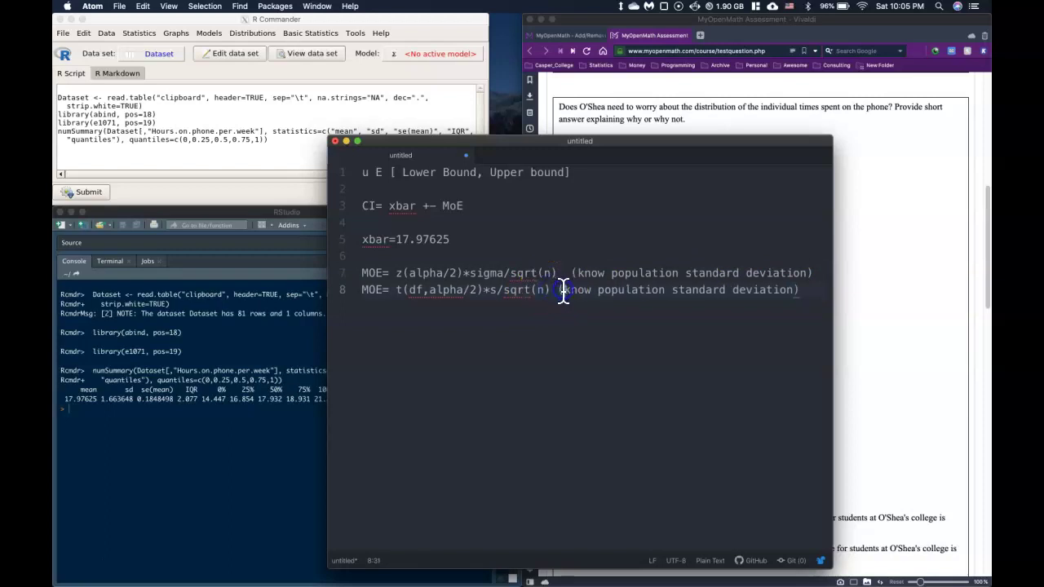
{"action": "type", "text": "dont'"}
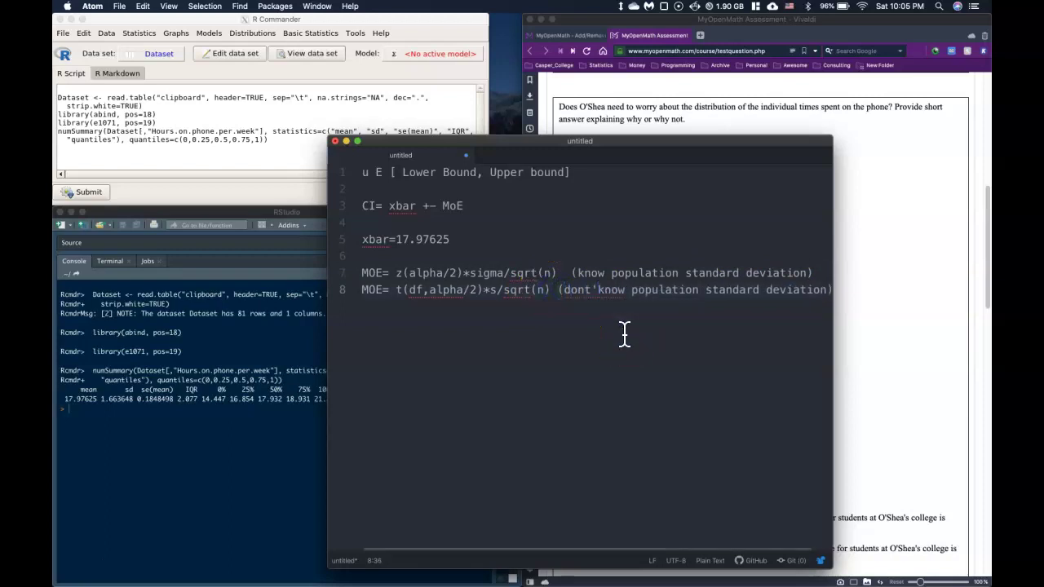
Step: Fix the typo so line 8 ends '(don't know population standard deviation)' and add line 10
{"action": "left_click_drag", "start_coordinate": [832, 240], "coordinate": [888, 240]}
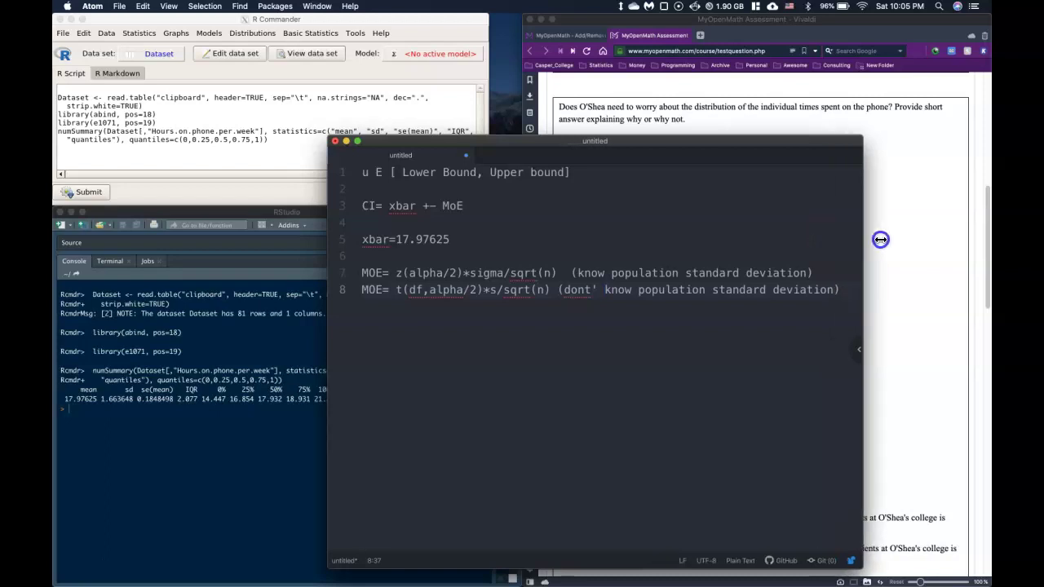
{"action": "left_click", "coordinate": [601, 291]}
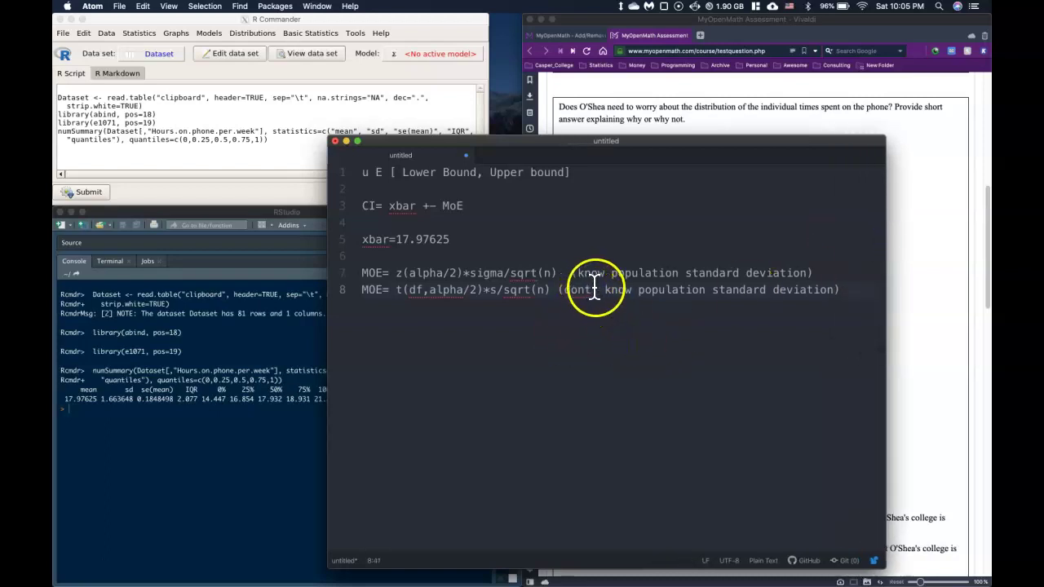
{"action": "key", "text": "BackSpace"}
{"action": "key", "text": "BackSpace"}
{"action": "type", "text": "'t"}
{"action": "left_click", "coordinate": [855, 291]}
{"action": "key", "text": "Return"}
{"action": "left_click_drag", "start_coordinate": [762, 151], "coordinate": [398, 145]}
Step: Scroll up to the study description in the quiz, then centre the Atom formula notes in front
{"action": "left_click", "coordinate": [823, 223]}
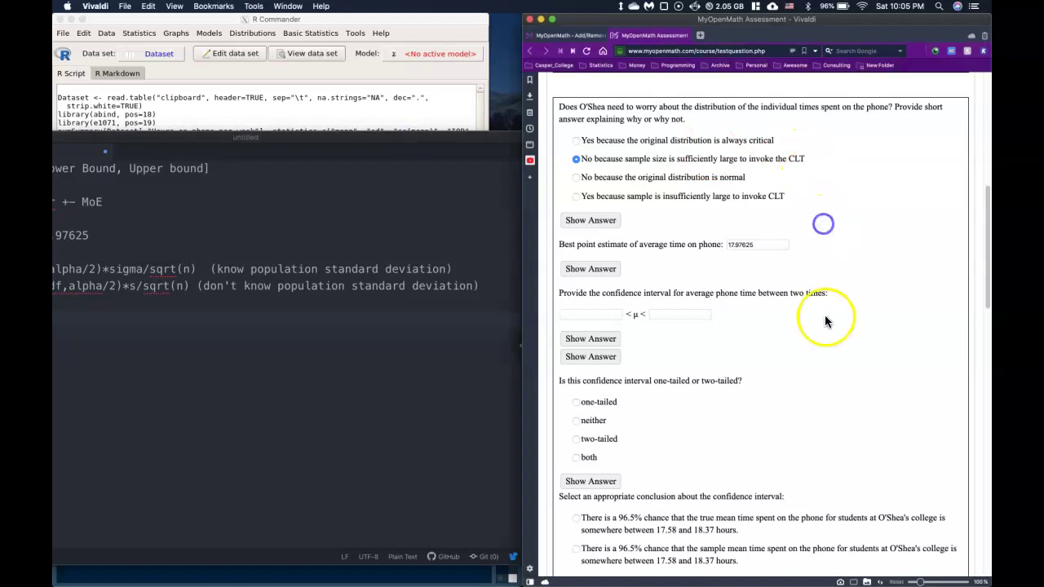
{"action": "scroll", "coordinate": [825, 320], "scroll_direction": "up", "scroll_amount": 6}
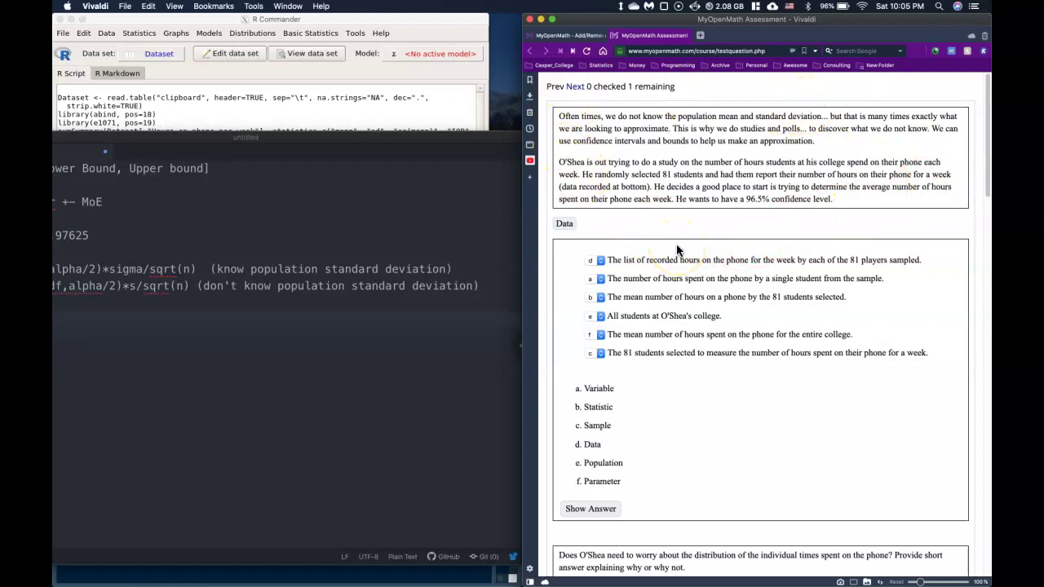
{"action": "left_click_drag", "start_coordinate": [292, 137], "coordinate": [613, 121]}
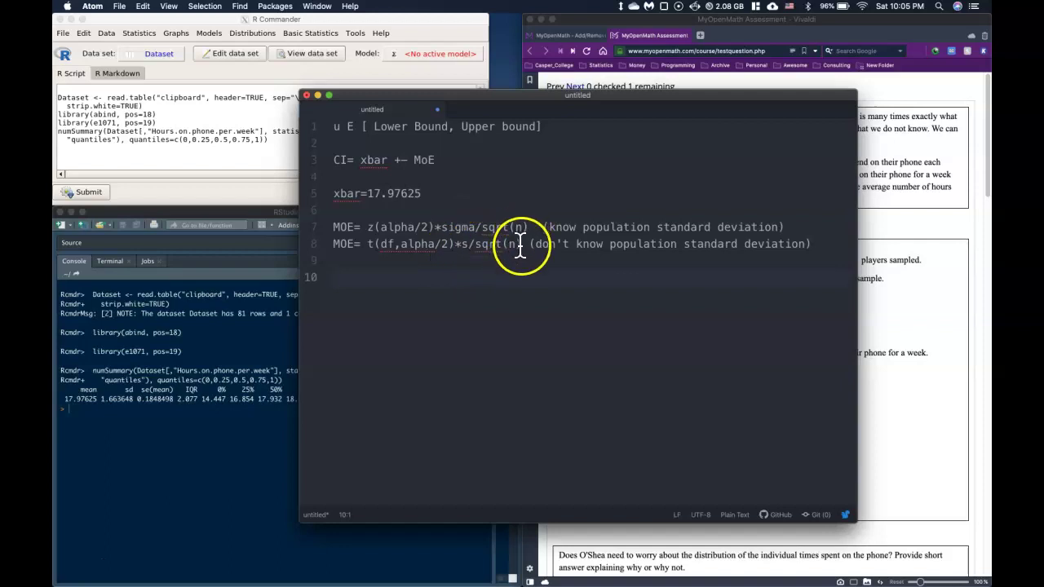
Step: Add SE= s/sqrt(n) to the notes, delete the z-based MOE formula, and select sd 1.663648 in RStudio
{"action": "left_click_drag", "start_coordinate": [519, 244], "coordinate": [454, 250]}
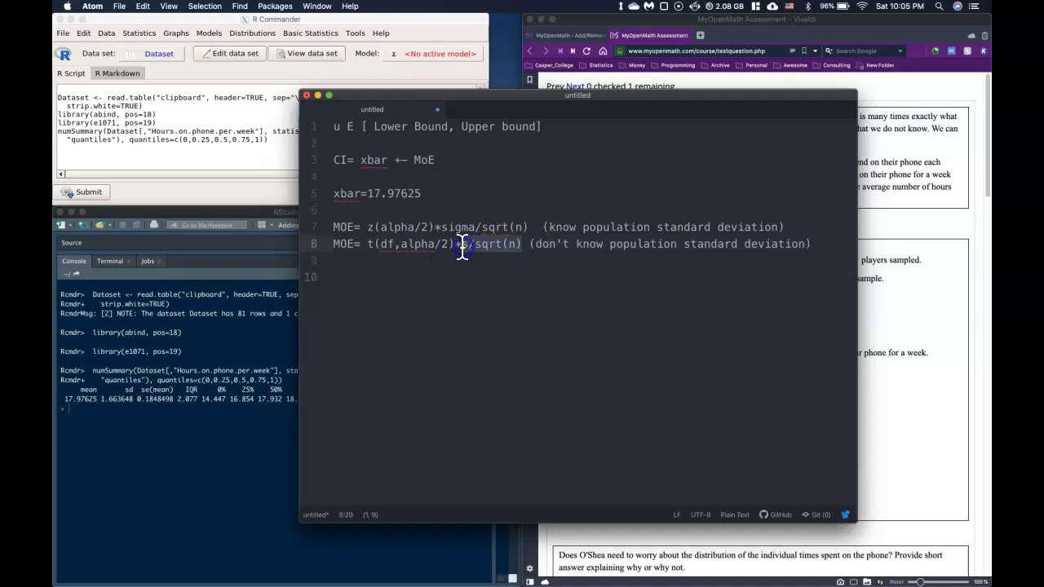
{"action": "left_click", "coordinate": [422, 275]}
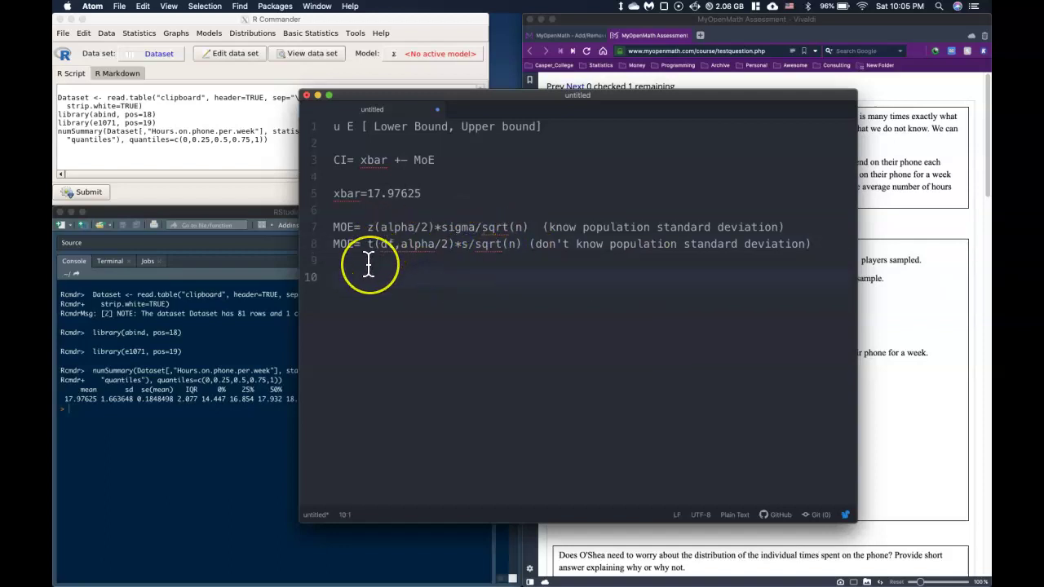
{"action": "type", "text": "SE= s/sqrt(n"}
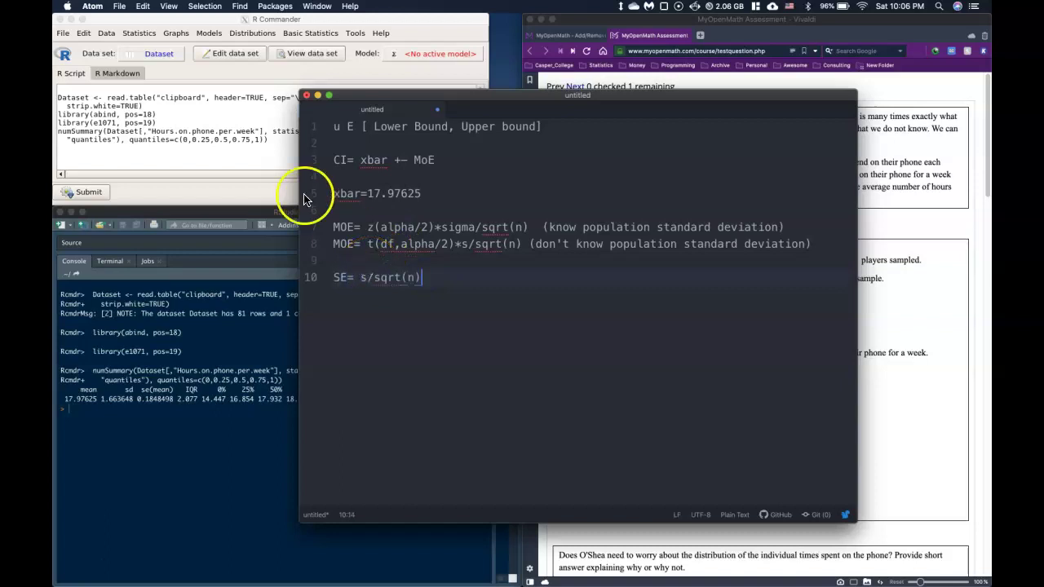
{"action": "left_click_drag", "start_coordinate": [779, 227], "coordinate": [341, 227]}
{"action": "key", "text": "BackSpace"}
{"action": "key", "text": "BackSpace"}
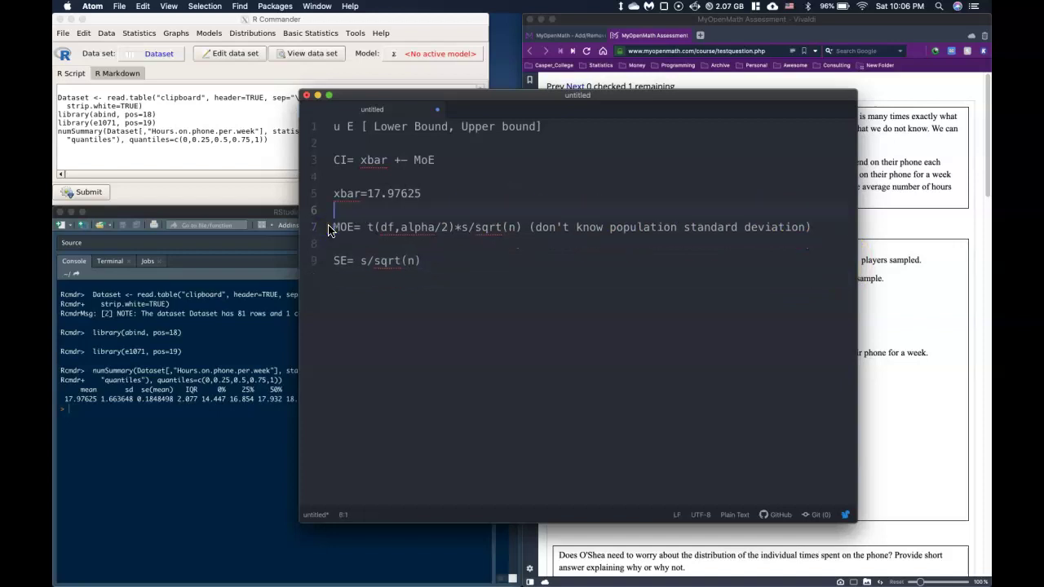
{"action": "left_click", "coordinate": [439, 267]}
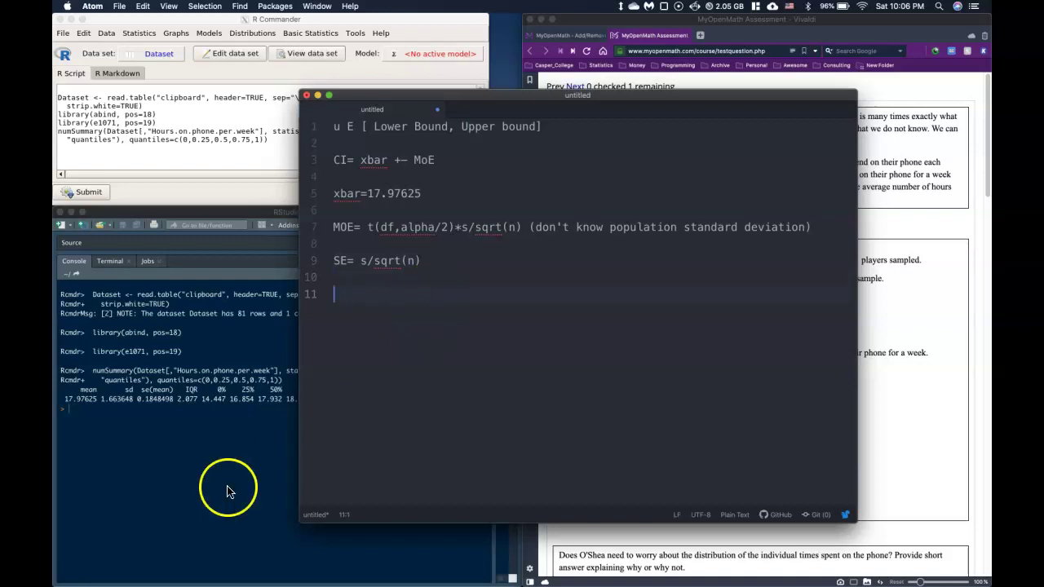
{"action": "left_click", "coordinate": [178, 464]}
{"action": "left_click_drag", "start_coordinate": [134, 399], "coordinate": [104, 399]}
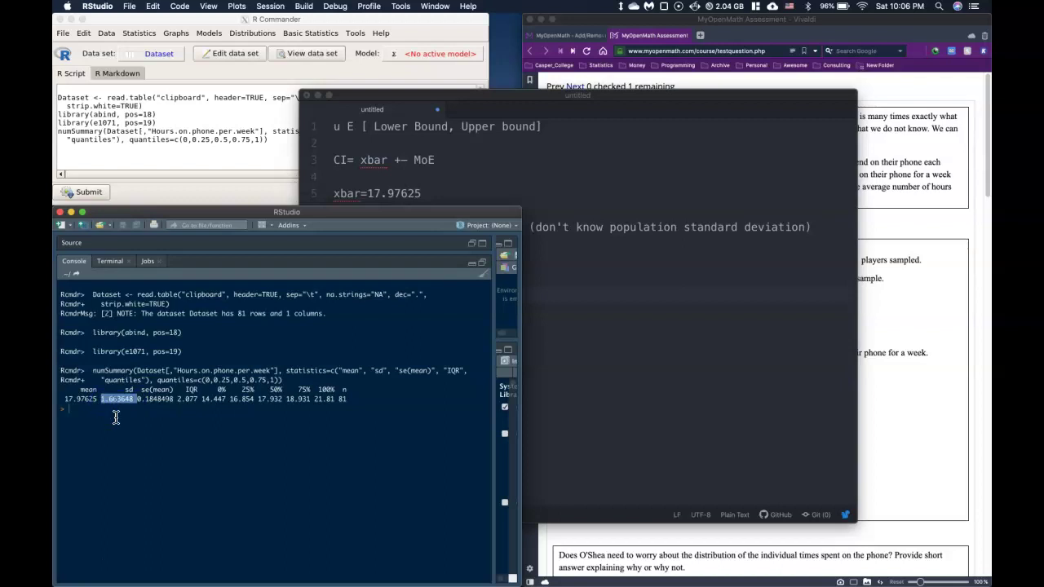
Step: Enlarge the RStudio console text with repeated zoom-ins
{"action": "left_click", "coordinate": [398, 381]}
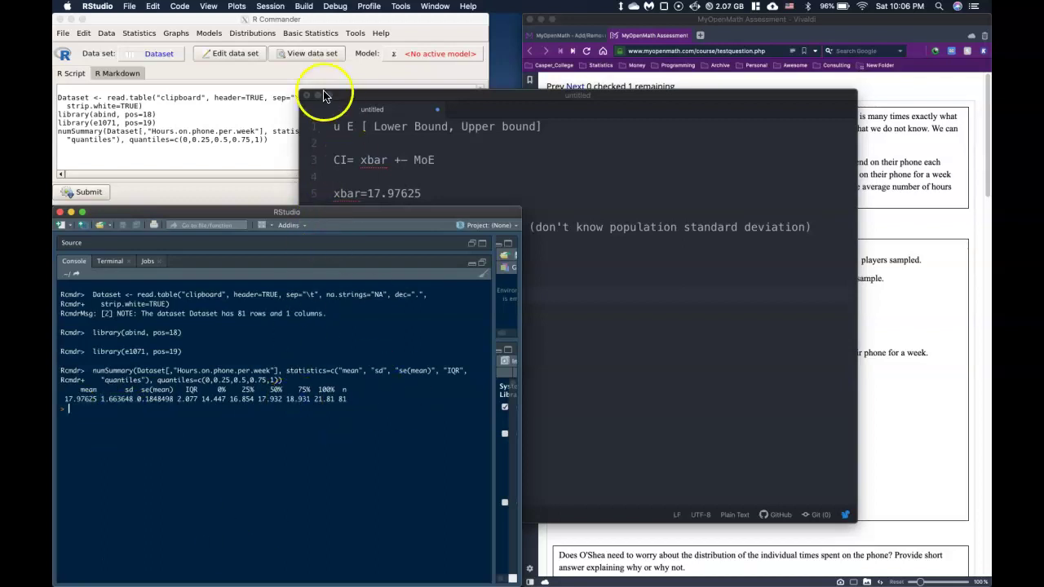
{"action": "left_click", "coordinate": [209, 7]}
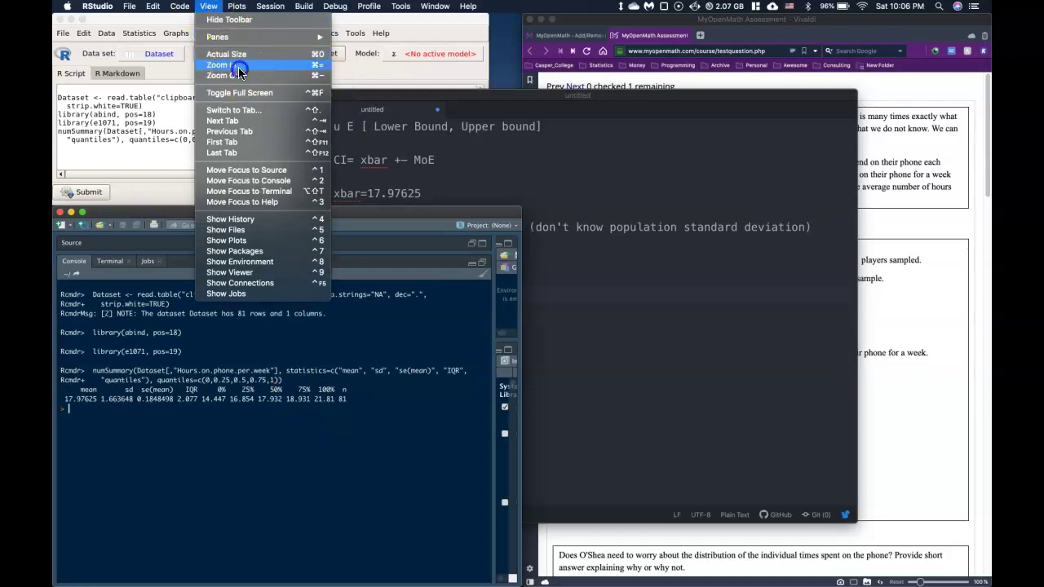
{"action": "left_click", "coordinate": [238, 65]}
{"action": "left_click", "coordinate": [208, 6]}
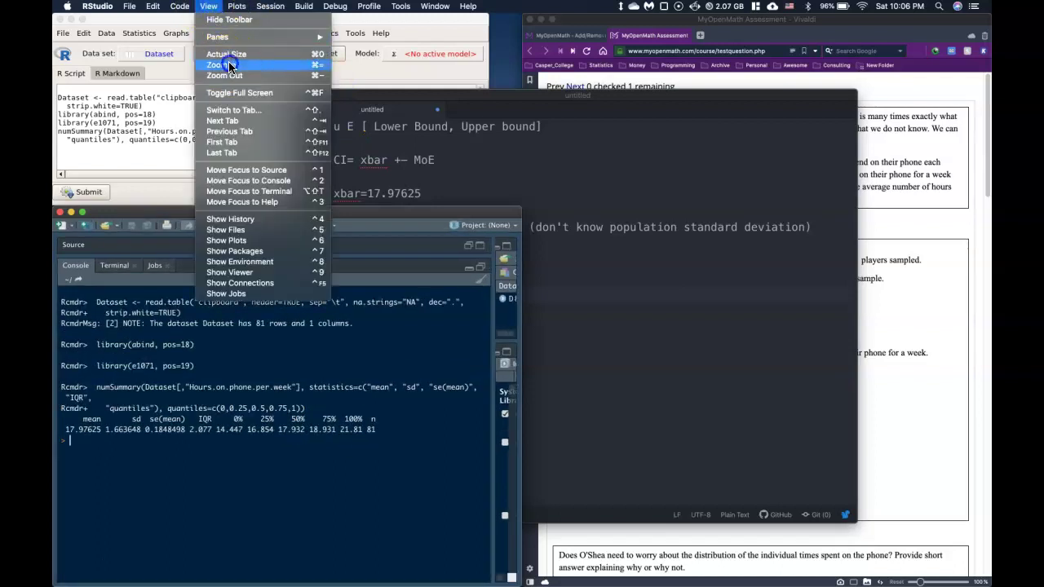
{"action": "left_click", "coordinate": [229, 61]}
{"action": "left_click", "coordinate": [209, 6]}
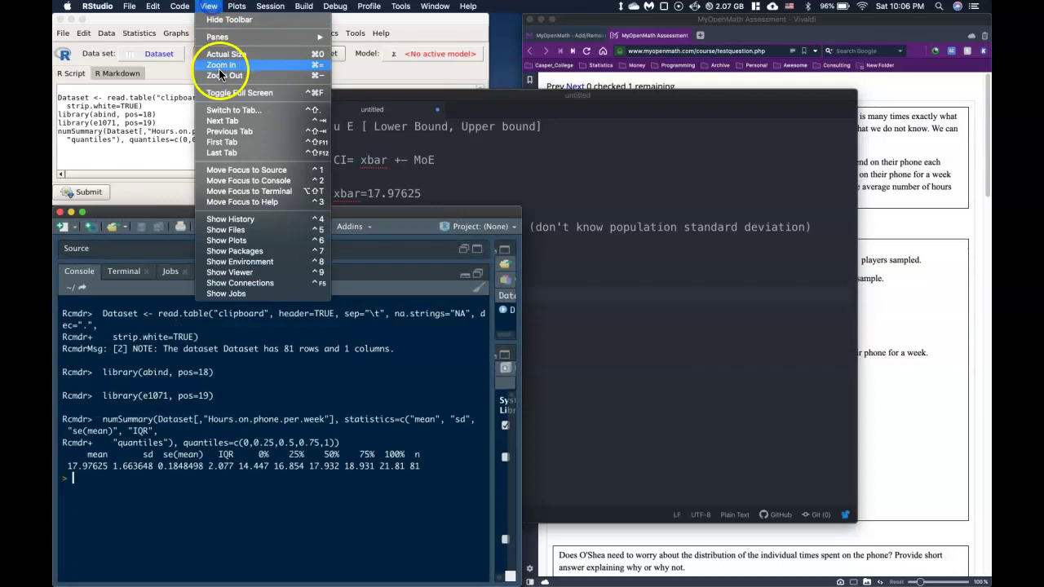
{"action": "left_click", "coordinate": [220, 67]}
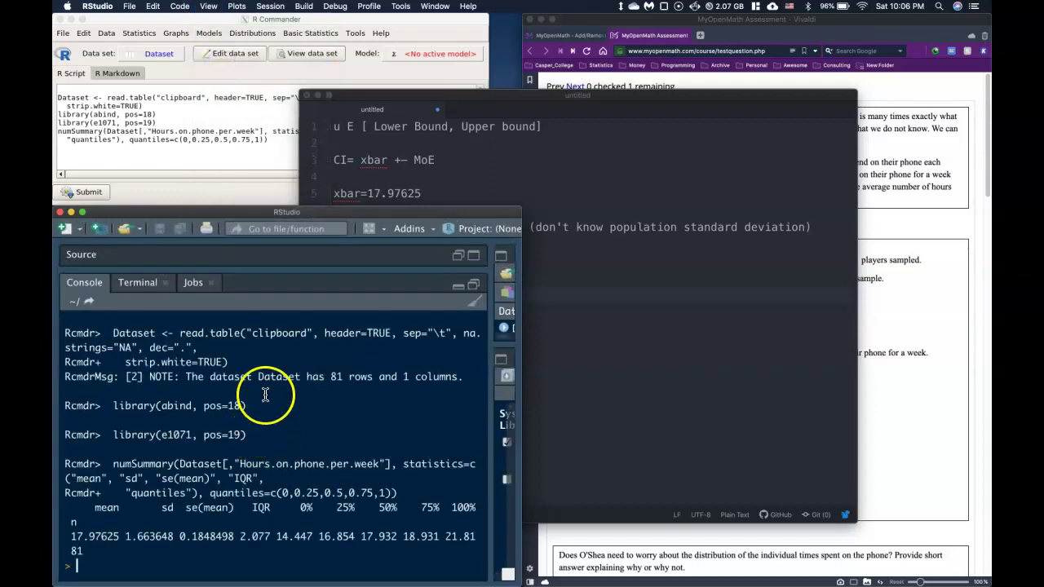
Step: Compute 1.663648/sqrt(81) = 0.1848498, confirm it matches se(mean), and extend the SE note line
{"action": "left_click", "coordinate": [217, 553]}
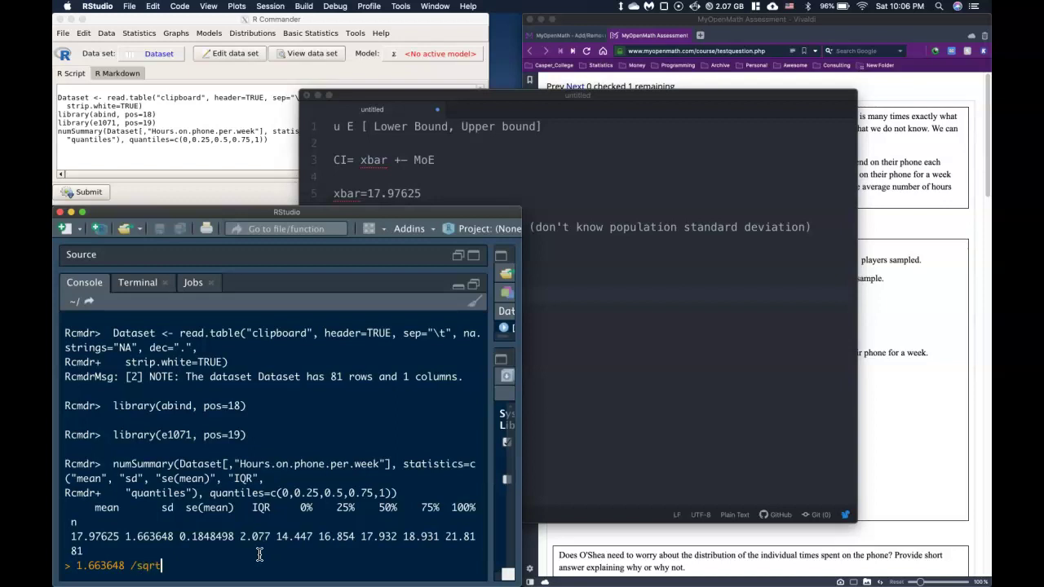
{"action": "type", "text": "(81"}
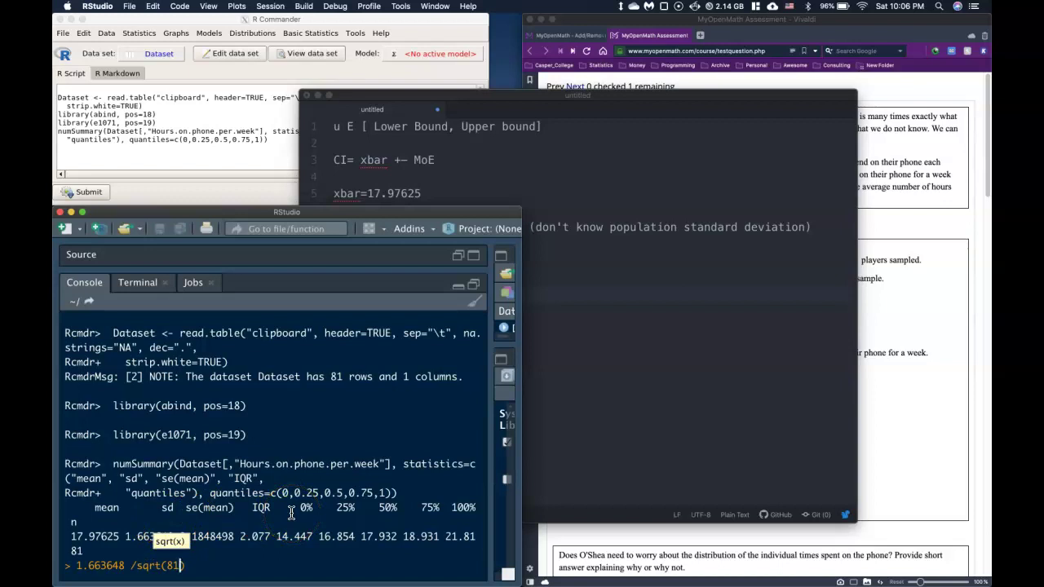
{"action": "key", "text": "Return"}
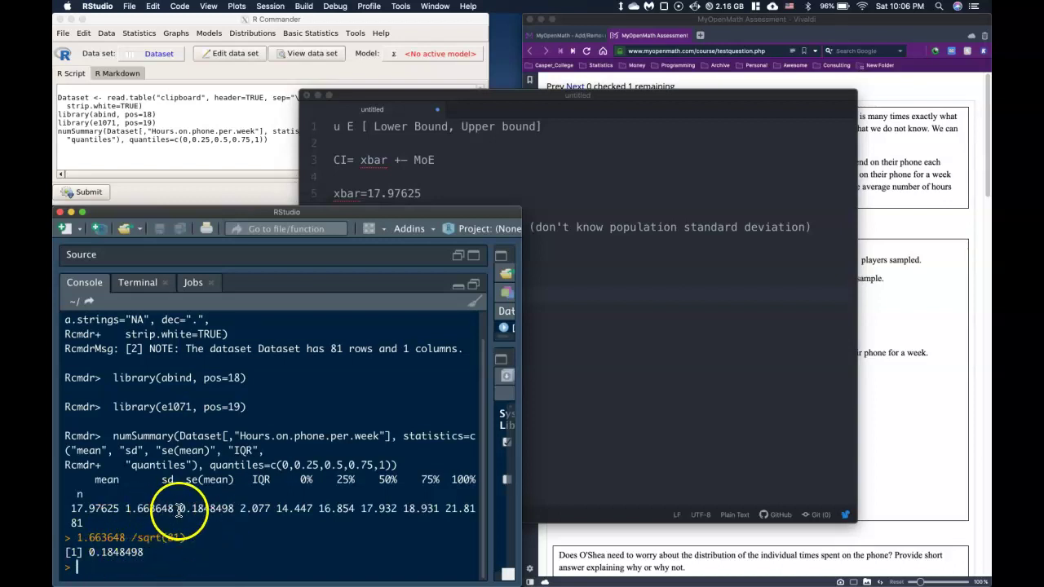
{"action": "left_click_drag", "start_coordinate": [179, 508], "coordinate": [216, 508]}
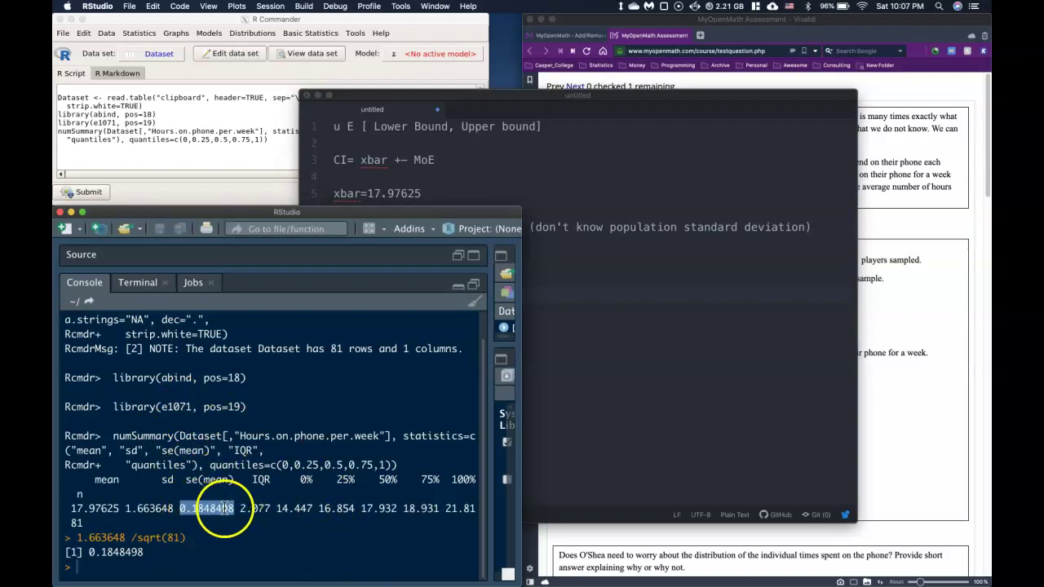
{"action": "left_click", "coordinate": [588, 354]}
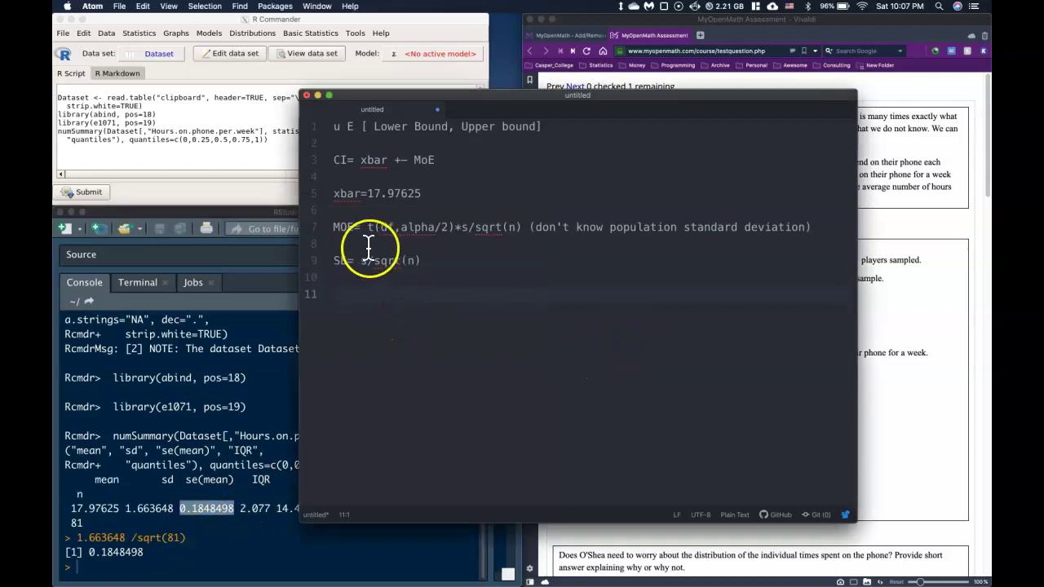
{"action": "left_click", "coordinate": [443, 259]}
{"action": "type", "text": ")"}
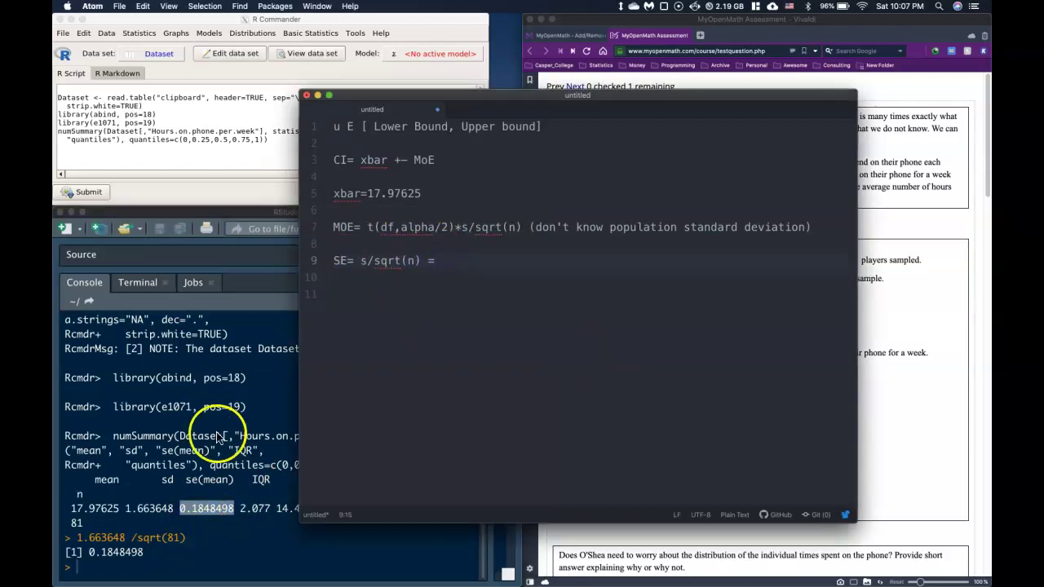
{"action": "left_click", "coordinate": [222, 525]}
Step: Paste the standard error 0.1848498 after the SE formula in the Atom notes
{"action": "left_click_drag", "start_coordinate": [236, 508], "coordinate": [188, 511]}
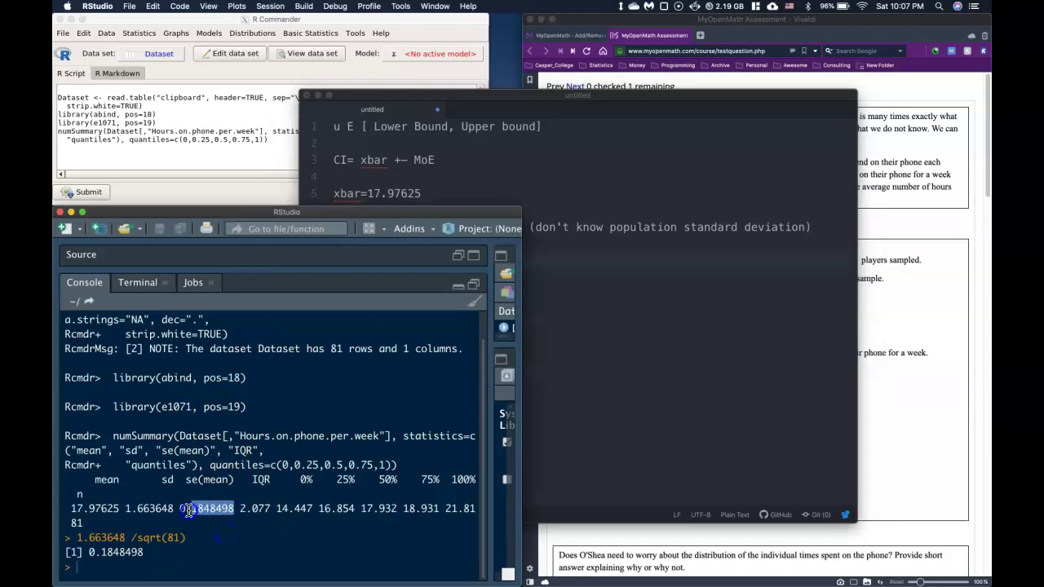
{"action": "left_click", "coordinate": [688, 338]}
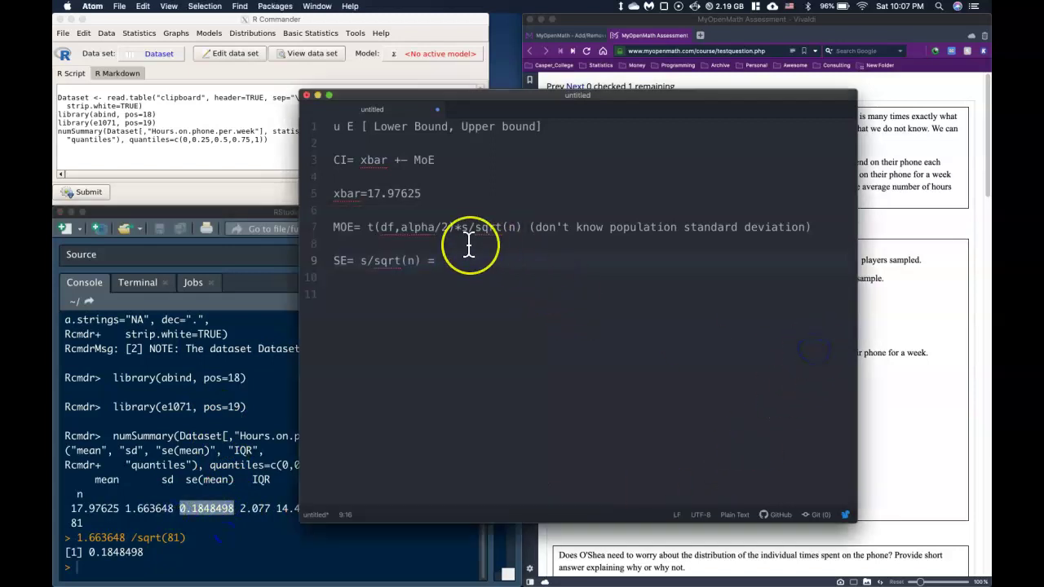
{"action": "type", "text": "0.1848498"}
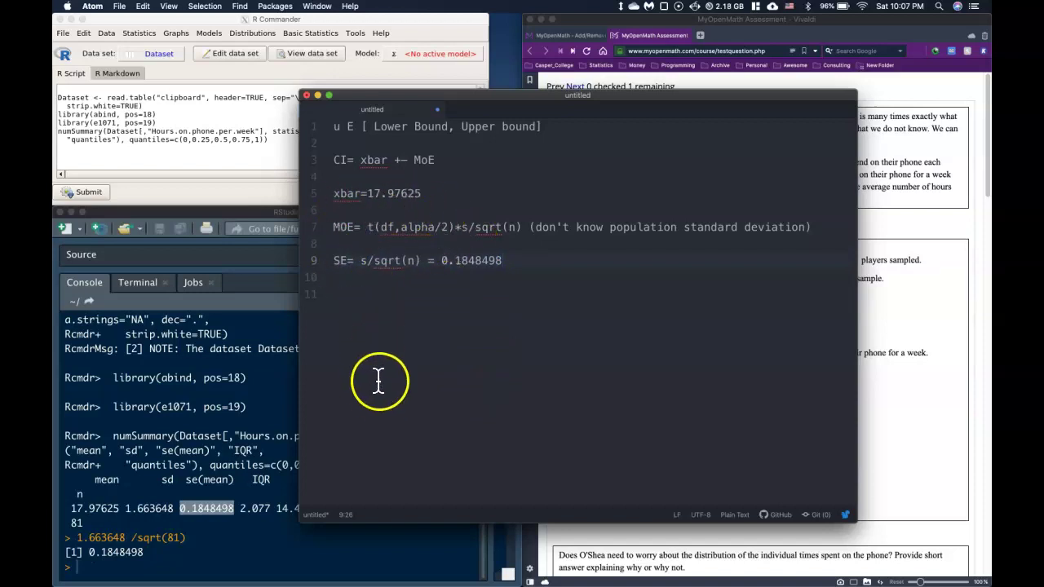
{"action": "left_click", "coordinate": [210, 563]}
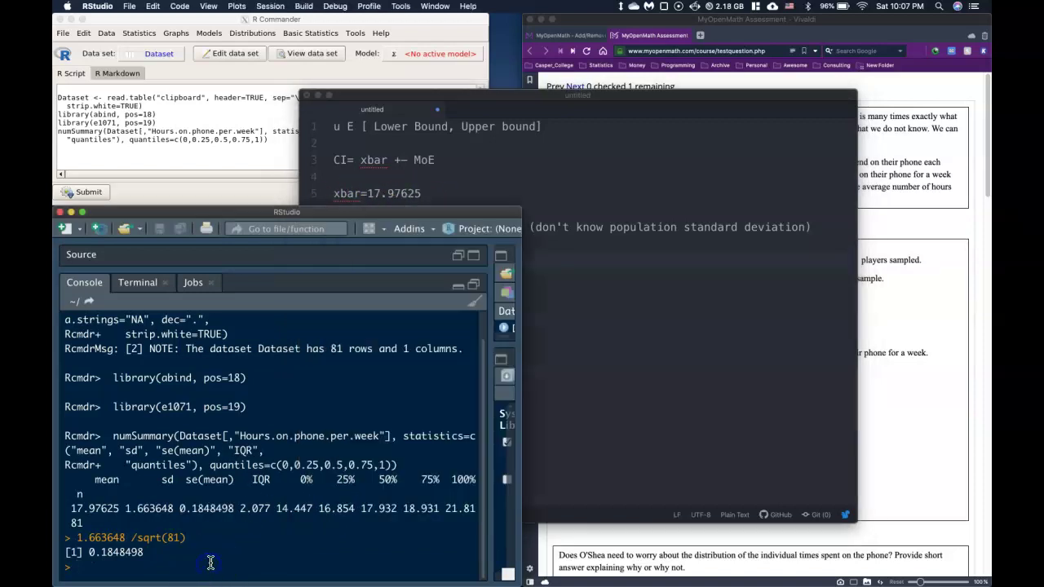
{"action": "left_click", "coordinate": [213, 158]}
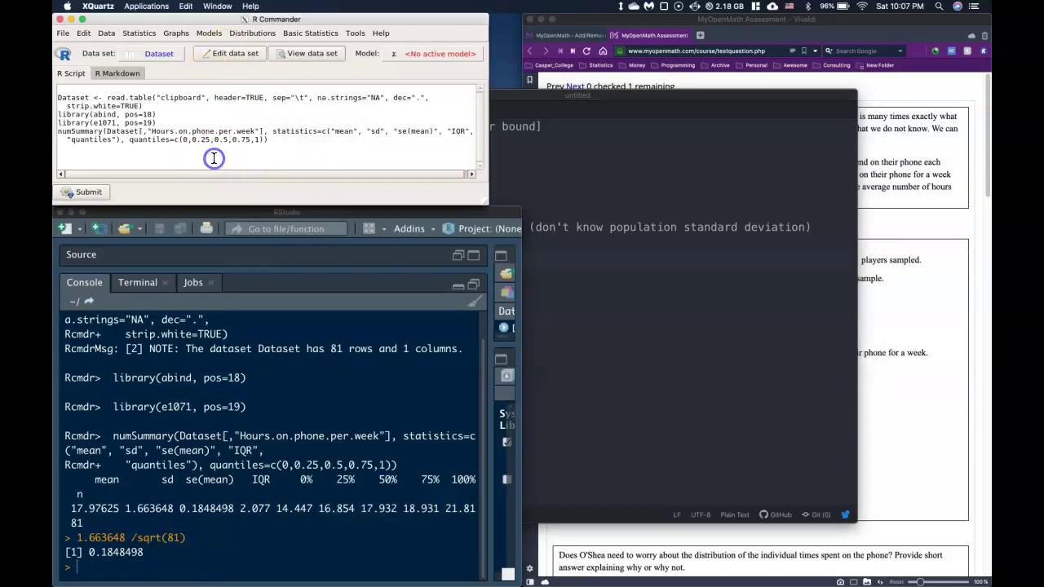
Step: Open the t Quantiles dialog and set 80 degrees of freedom with Lower tail
{"action": "left_click", "coordinate": [305, 33]}
{"action": "mouse_move", "coordinate": [318, 65]}
{"action": "mouse_move", "coordinate": [436, 71]}
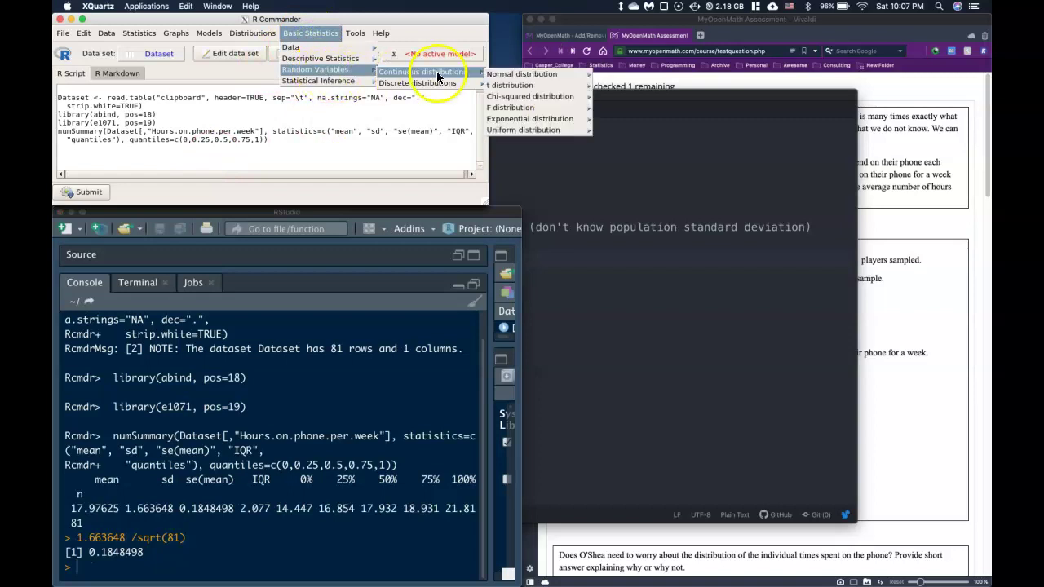
{"action": "mouse_move", "coordinate": [544, 92]}
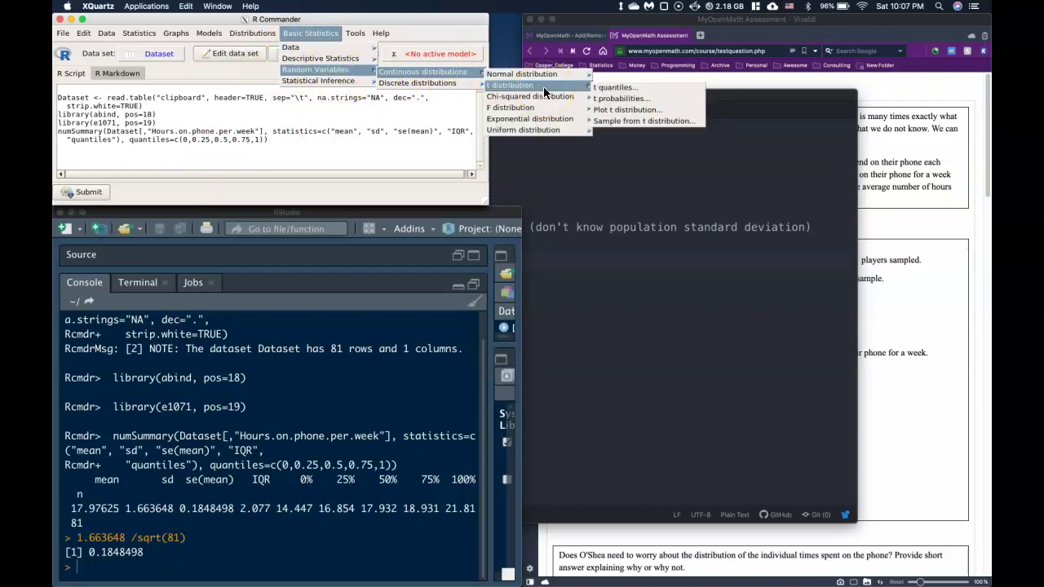
{"action": "left_click", "coordinate": [652, 85]}
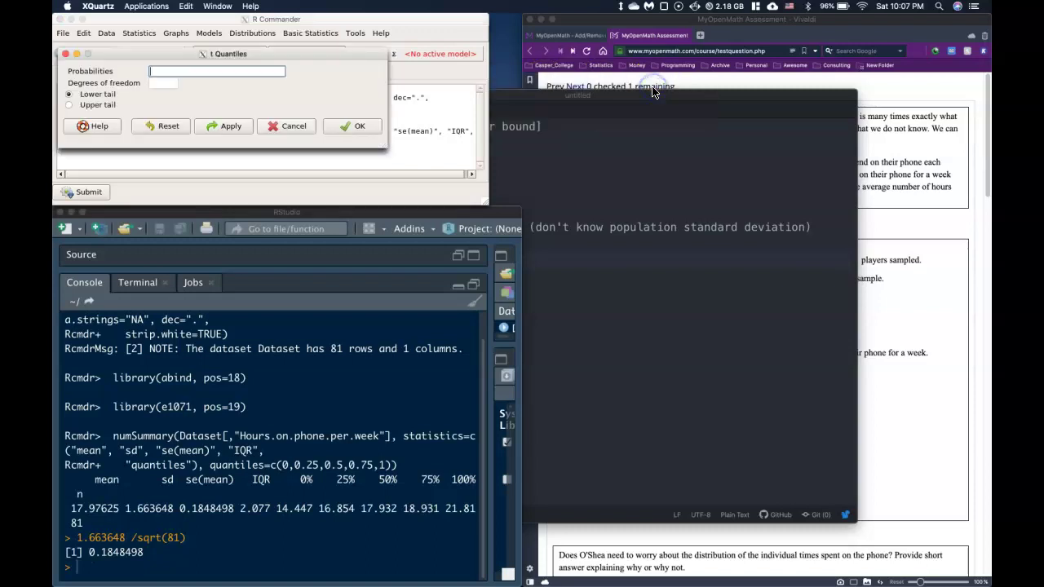
{"action": "left_click", "coordinate": [166, 85]}
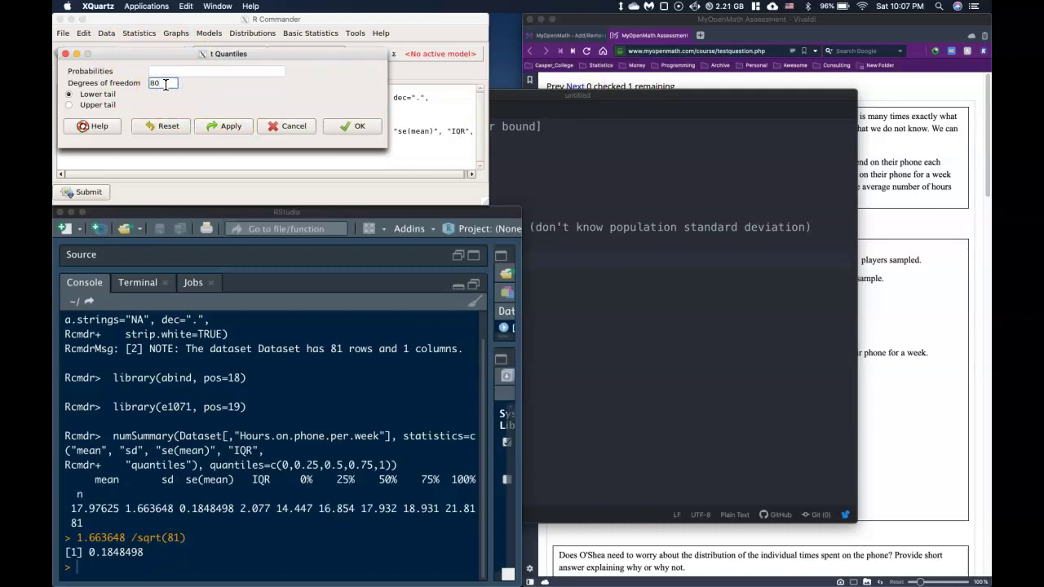
{"action": "left_click", "coordinate": [181, 72]}
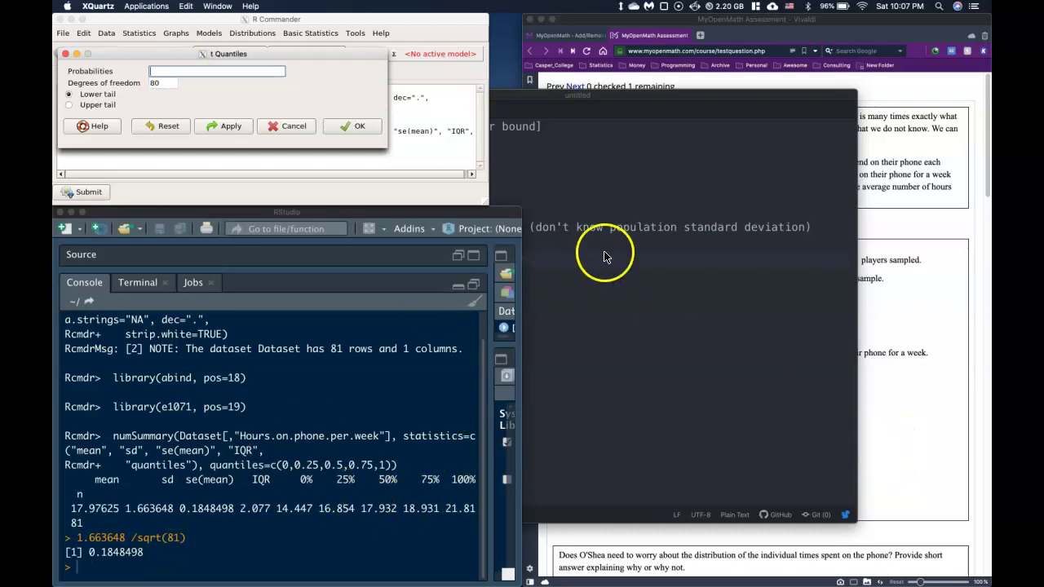
{"action": "left_click", "coordinate": [627, 328]}
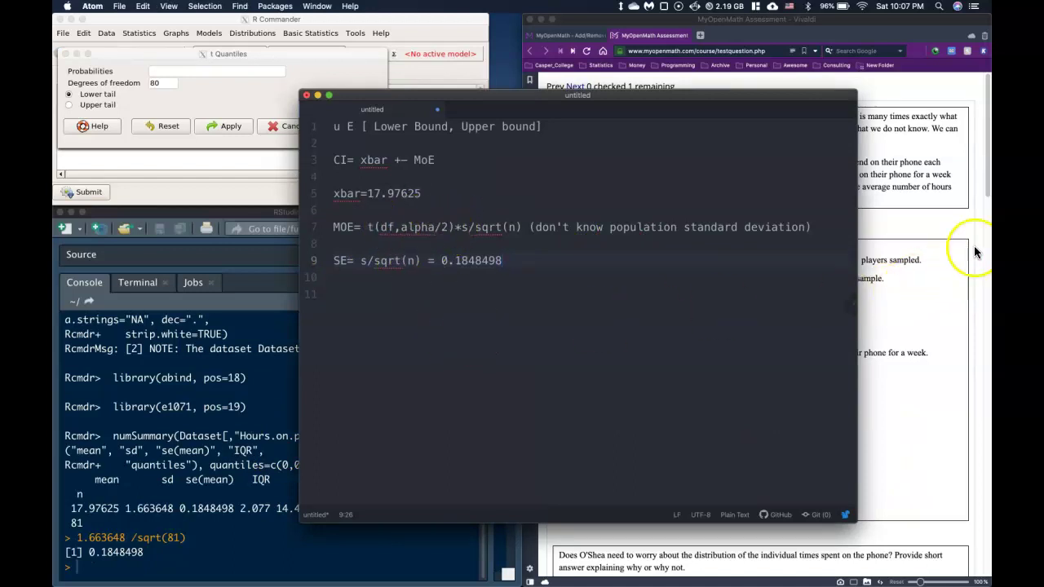
Step: Compute 1-.965 = 0.035, then 0.035/2 = 0.0175, and select the 0.0175 result
{"action": "left_click", "coordinate": [901, 223]}
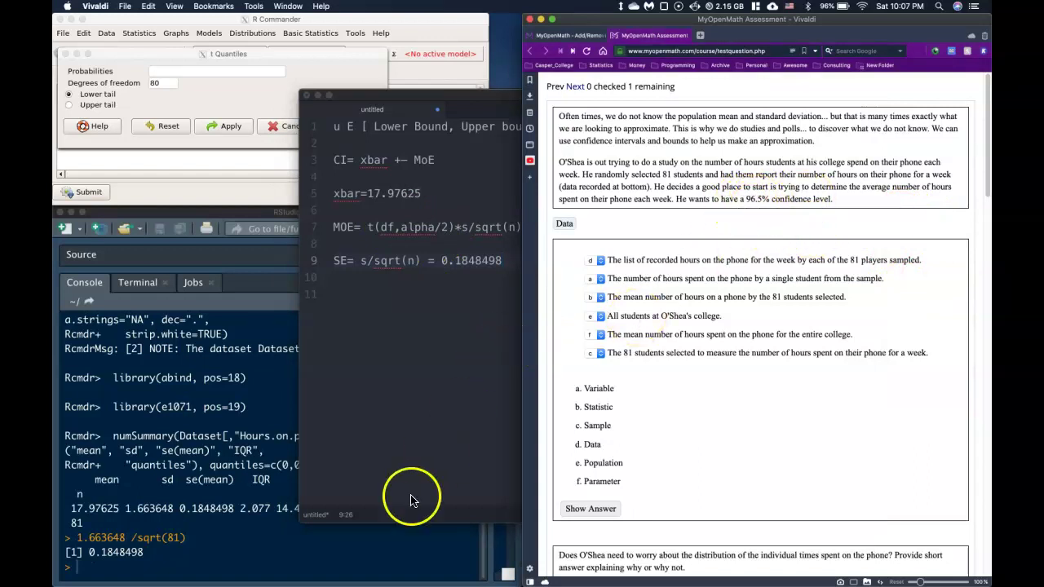
{"action": "left_click", "coordinate": [263, 565]}
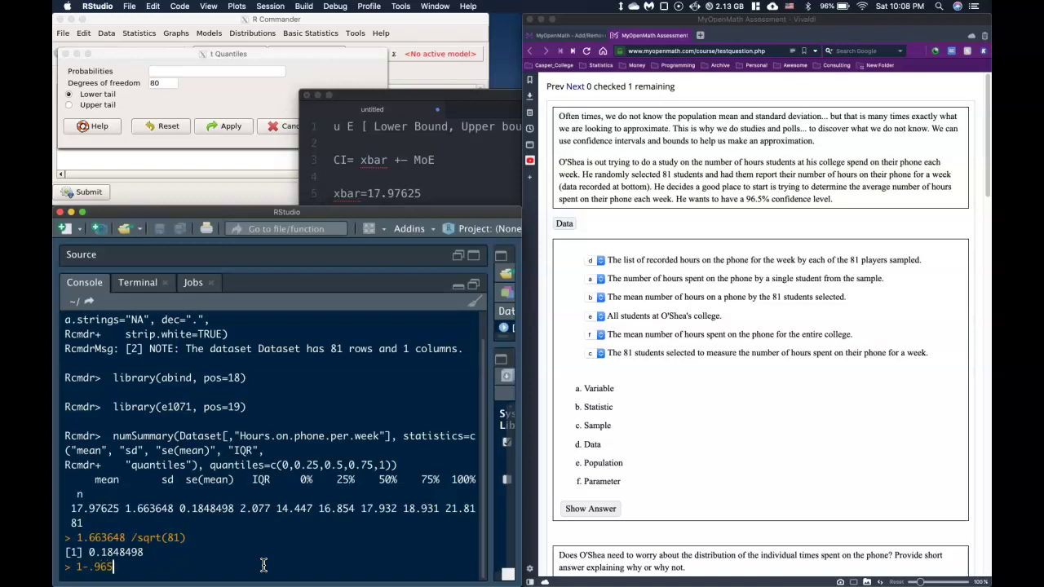
{"action": "type", "text": "1-.965"}
{"action": "key", "text": "Return"}
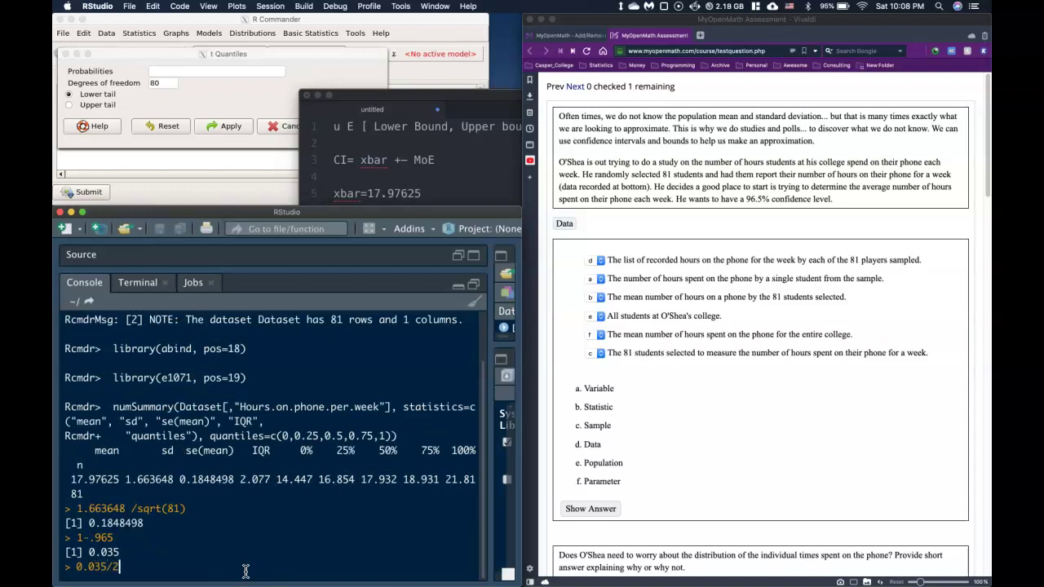
{"action": "key", "text": "Return"}
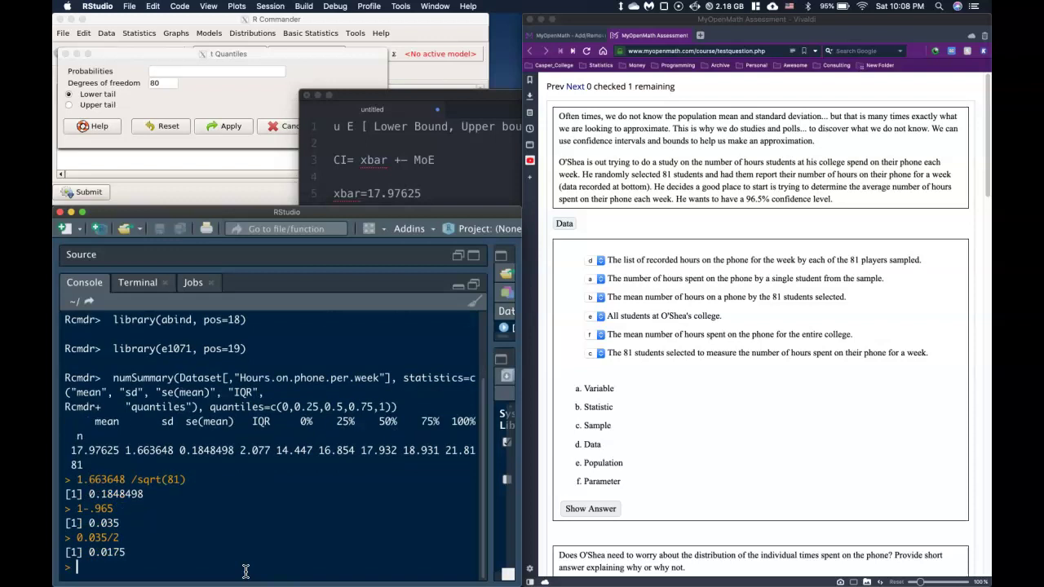
{"action": "key", "text": "alt+p"}
{"action": "left_click", "coordinate": [126, 552]}
{"action": "left_click_drag", "start_coordinate": [127, 552], "coordinate": [90, 553]}
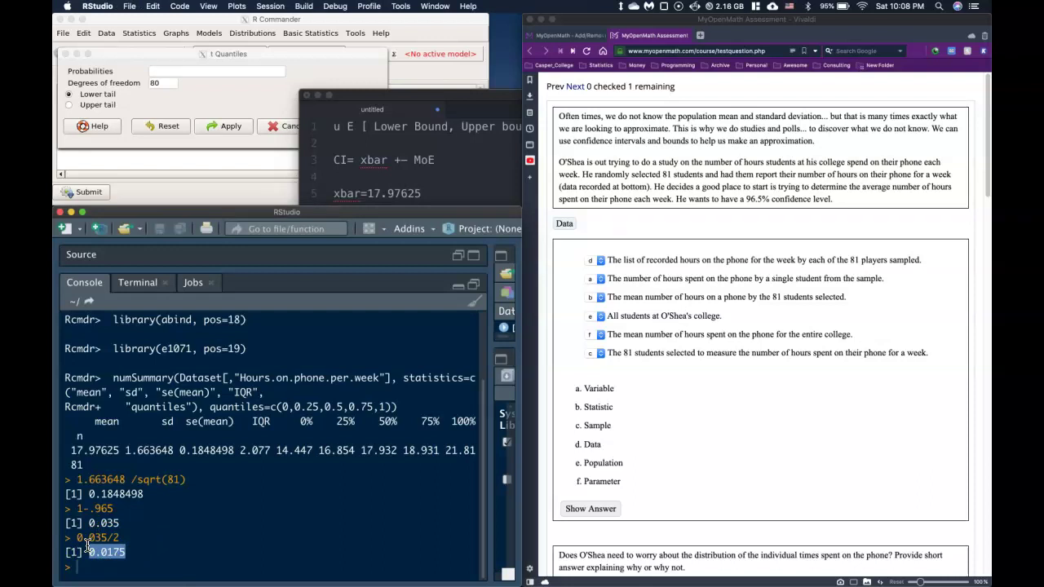
Step: Get the t quantile -2.144836 for probability 0.0175 with 80 degrees of freedom
{"action": "left_click", "coordinate": [191, 98]}
{"action": "left_click", "coordinate": [160, 71]}
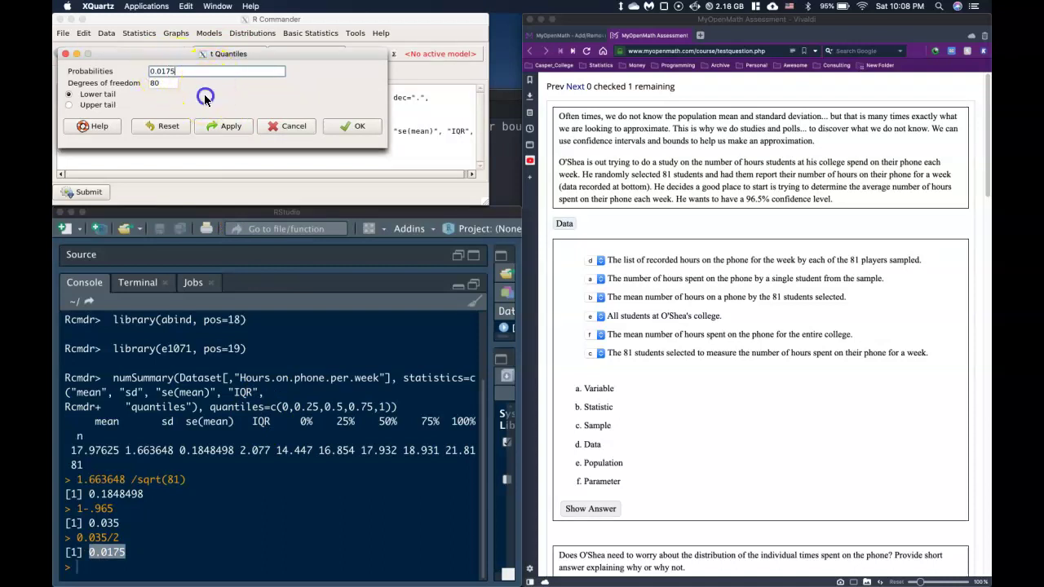
{"action": "left_click", "coordinate": [358, 126]}
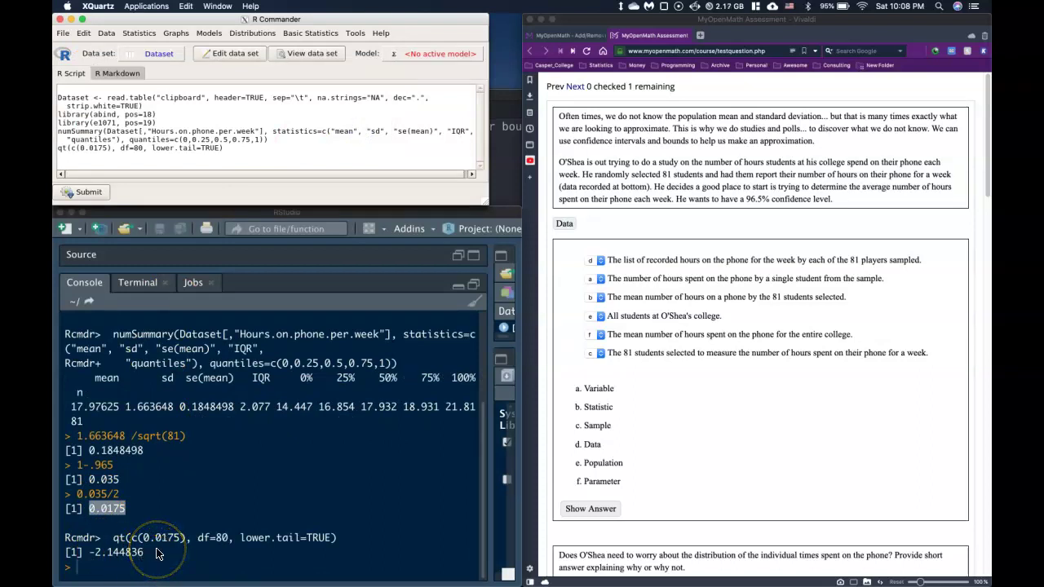
{"action": "left_click", "coordinate": [140, 556]}
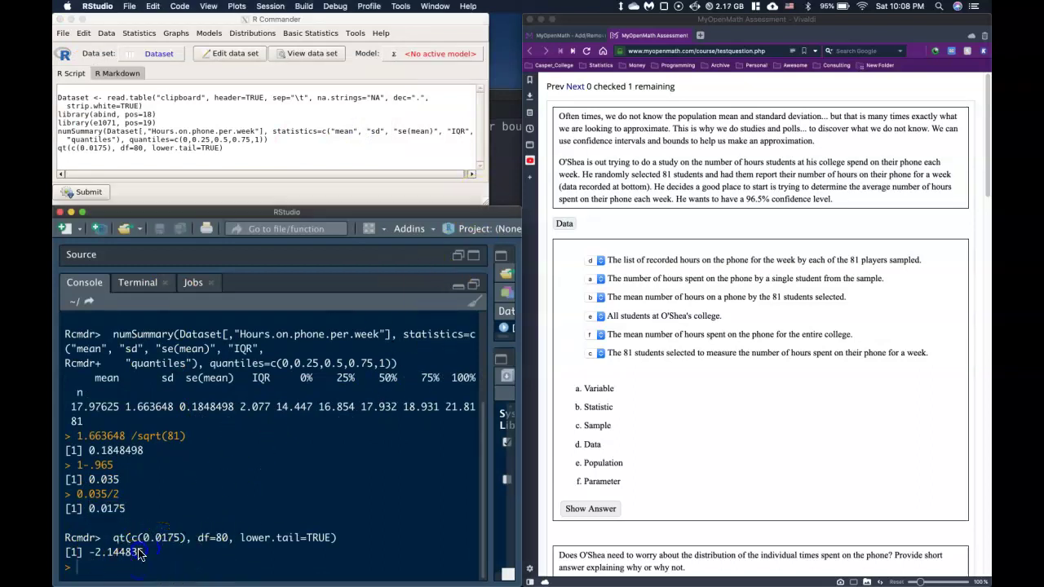
{"action": "left_click", "coordinate": [130, 554]}
{"action": "left_click_drag", "start_coordinate": [88, 545], "coordinate": [145, 550]}
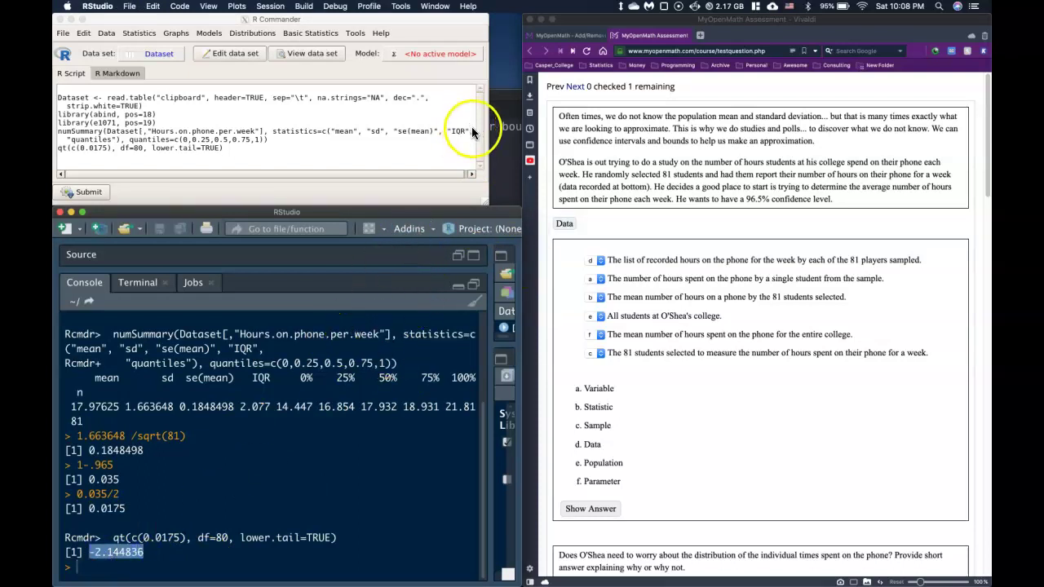
{"action": "left_click", "coordinate": [499, 142]}
{"action": "key", "text": "Return"}
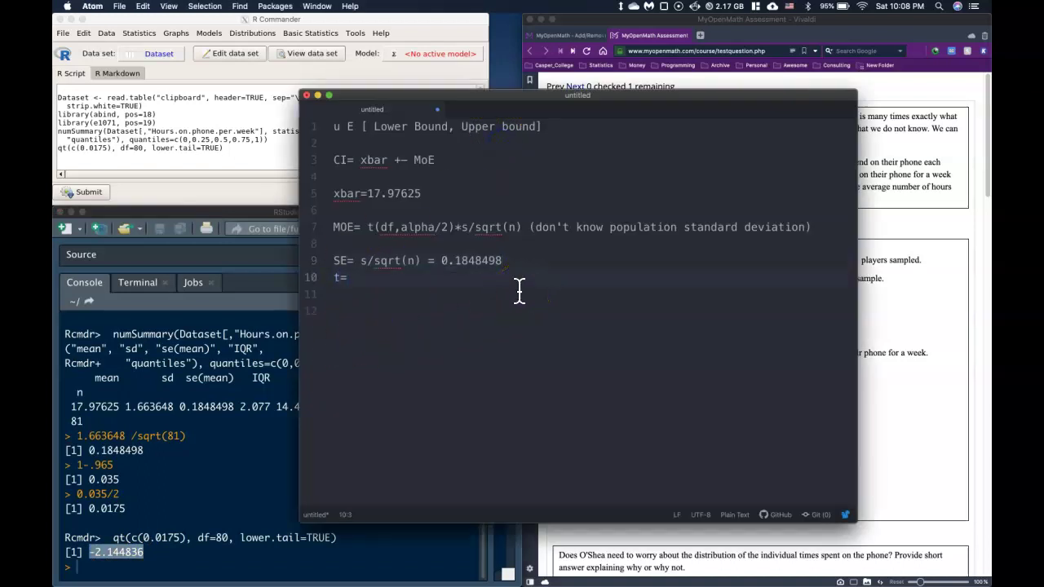
Step: Record t=2.144836 in the notes by removing the minus sign from the pasted value
{"action": "left_click", "coordinate": [352, 278]}
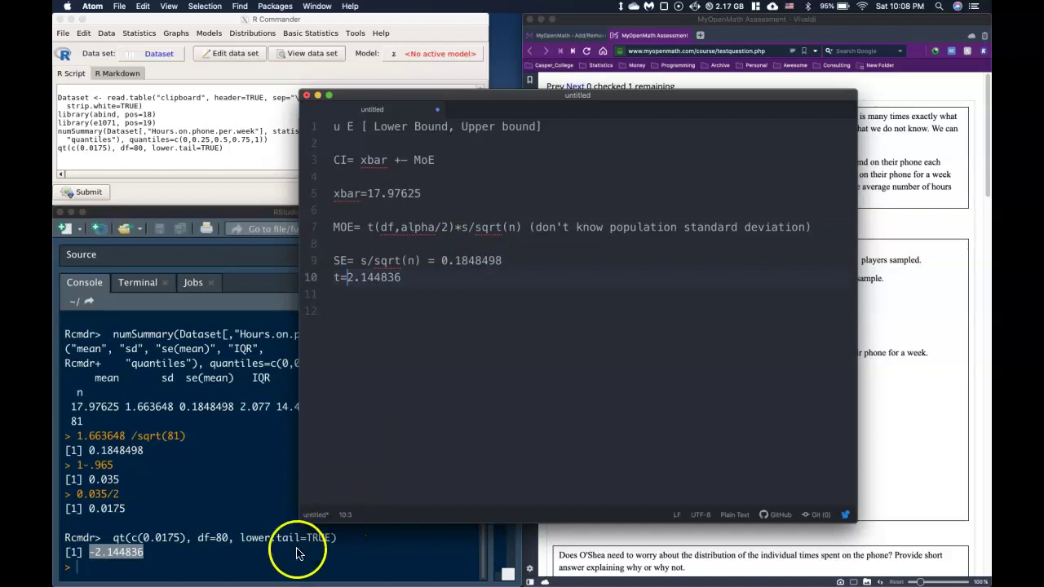
{"action": "left_click", "coordinate": [260, 566]}
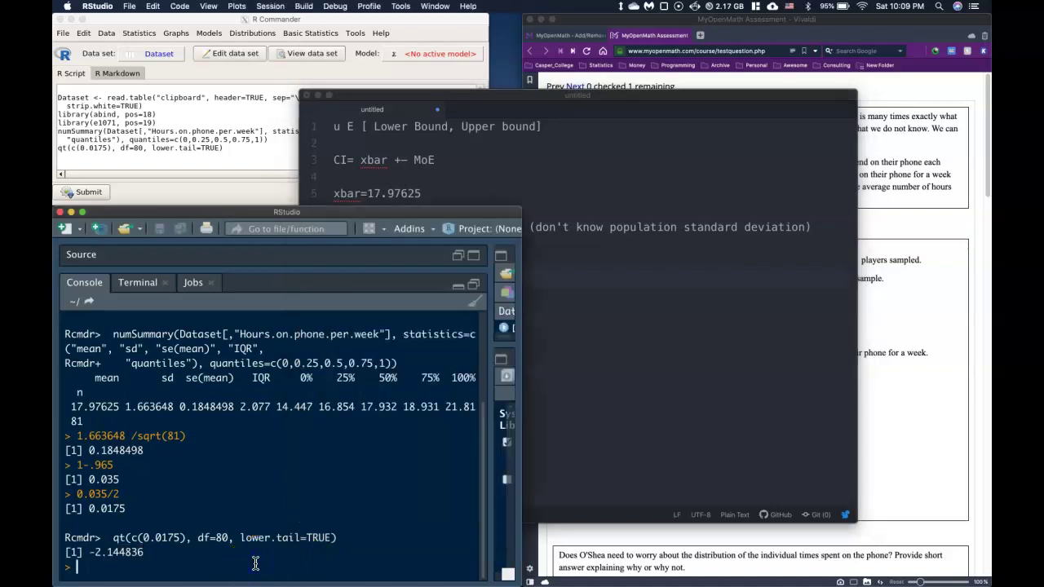
Step: Multiply the standard error 0.1848498 by t 2.144836 in the console
{"action": "left_click_drag", "start_coordinate": [182, 403], "coordinate": [234, 407]}
{"action": "key", "text": "super+c"}
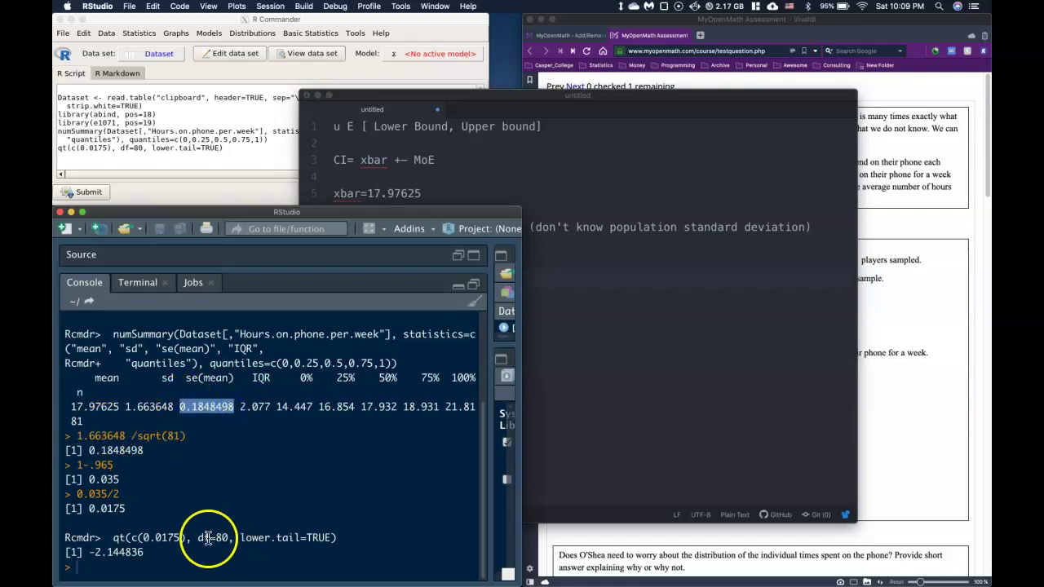
{"action": "left_click", "coordinate": [217, 566]}
{"action": "key", "text": "super+v"}
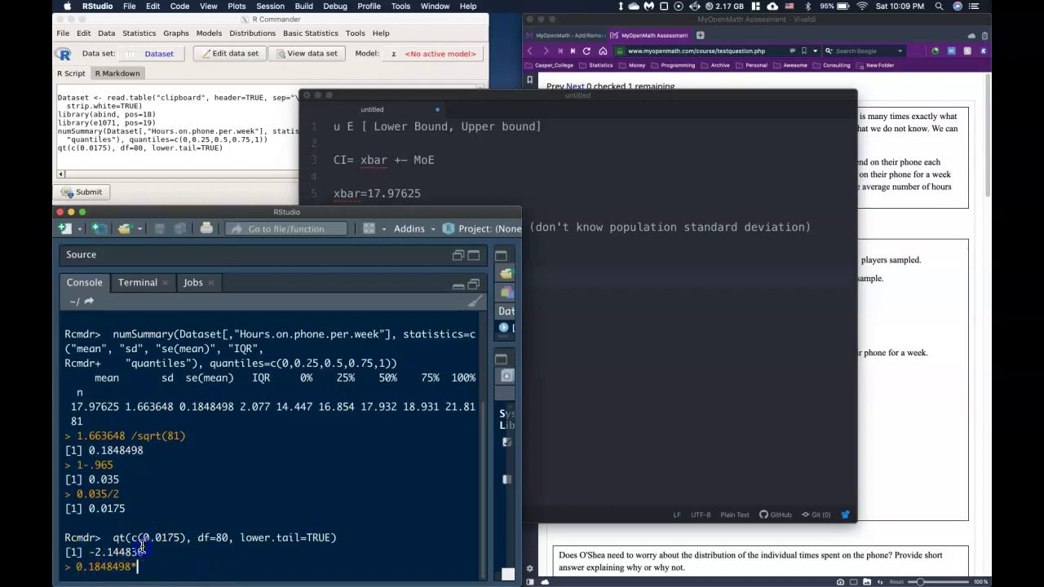
{"action": "left_click_drag", "start_coordinate": [145, 552], "coordinate": [96, 552]}
{"action": "left_click", "coordinate": [96, 552]}
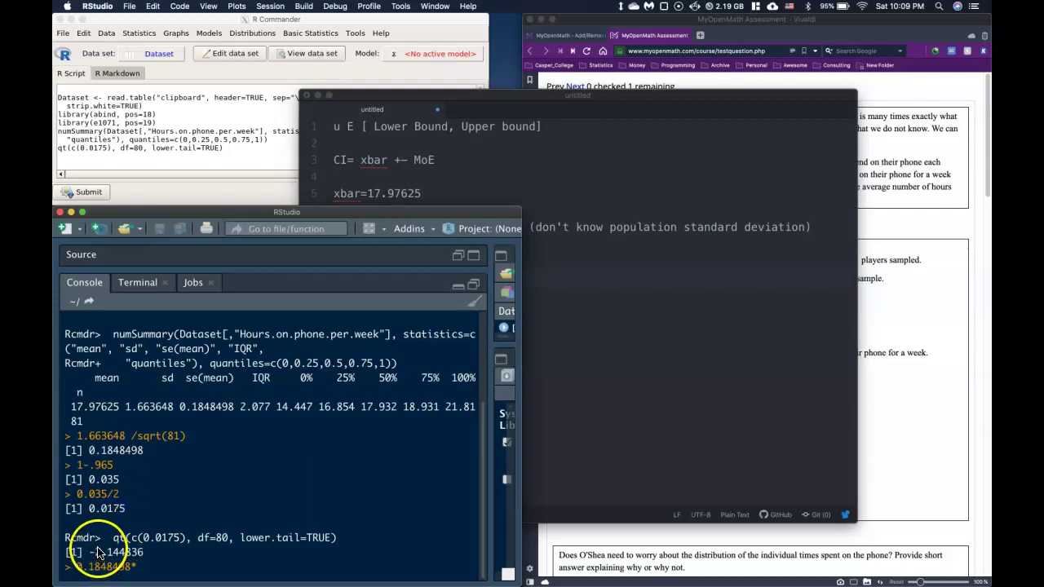
{"action": "left_click_drag", "start_coordinate": [96, 552], "coordinate": [134, 552]}
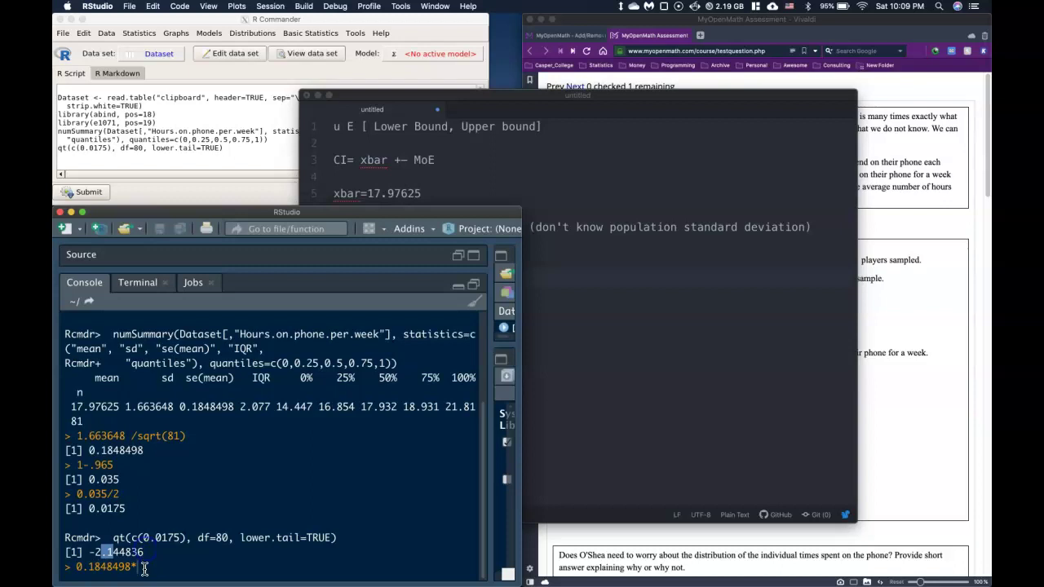
{"action": "left_click", "coordinate": [617, 361]}
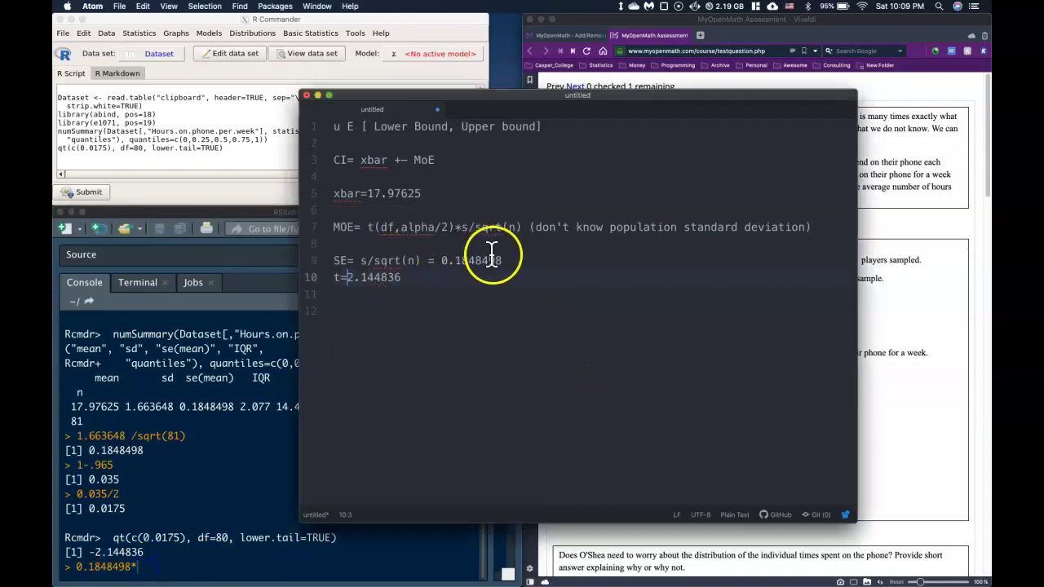
{"action": "left_click_drag", "start_coordinate": [374, 277], "coordinate": [342, 278]}
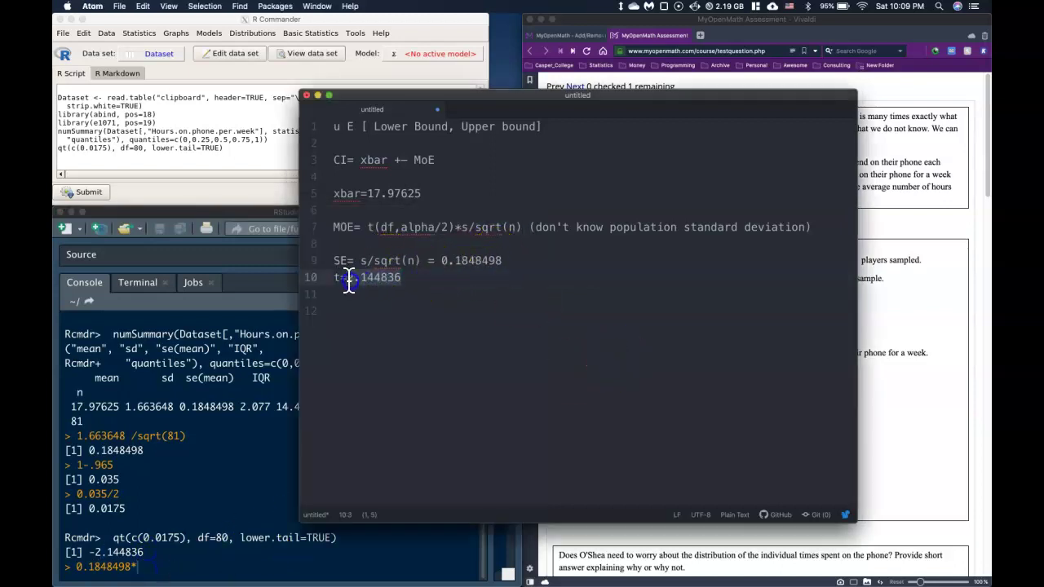
{"action": "left_click", "coordinate": [157, 566]}
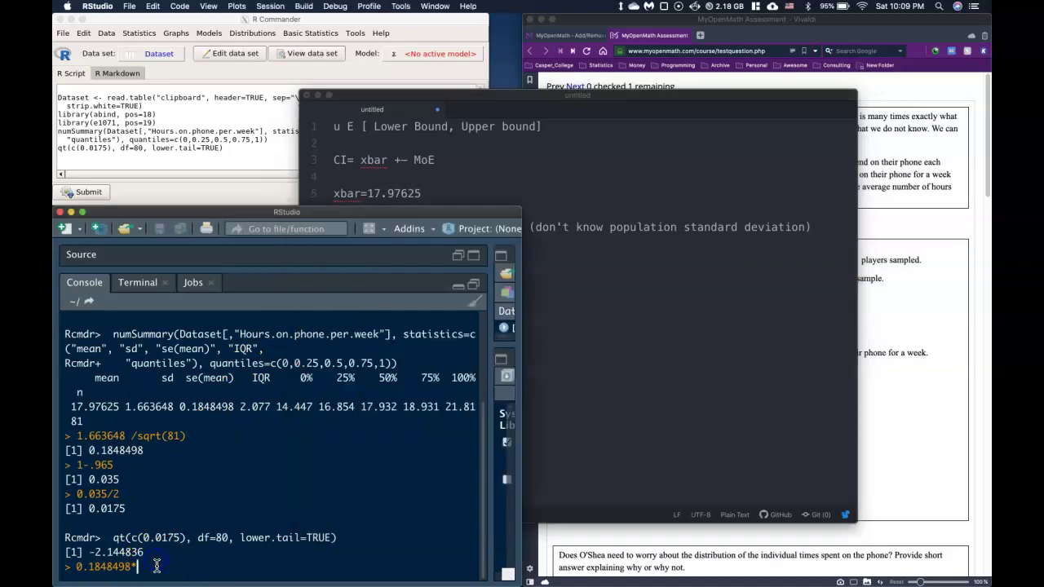
{"action": "key", "text": "Return"}
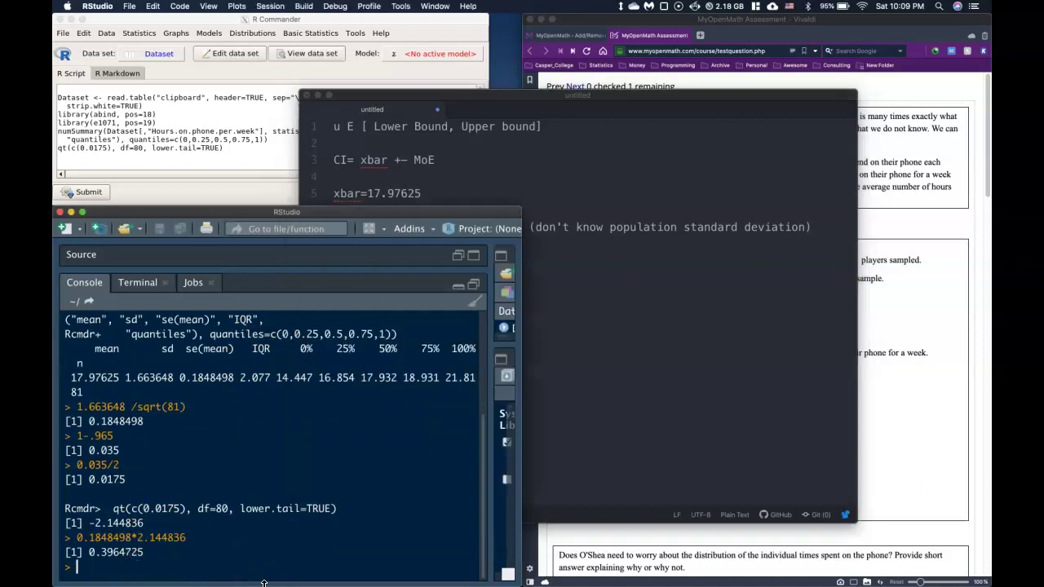
Step: Select the margin of error 0.3964725 and begin an MOE= line in the notes
{"action": "left_click_drag", "start_coordinate": [213, 232], "coordinate": [213, 204]}
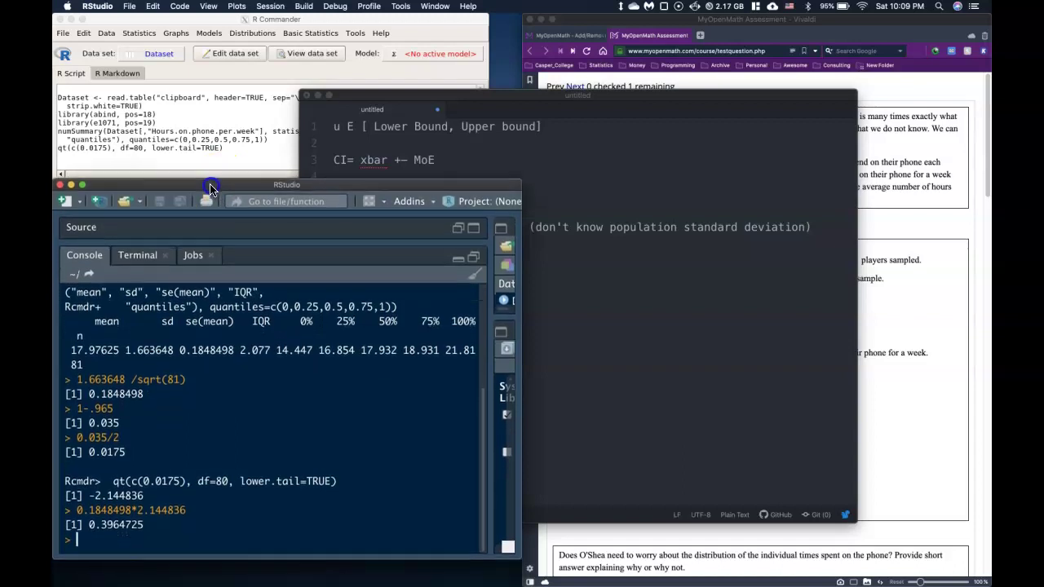
{"action": "left_click_drag", "start_coordinate": [144, 524], "coordinate": [86, 523]}
{"action": "left_click", "coordinate": [142, 523]}
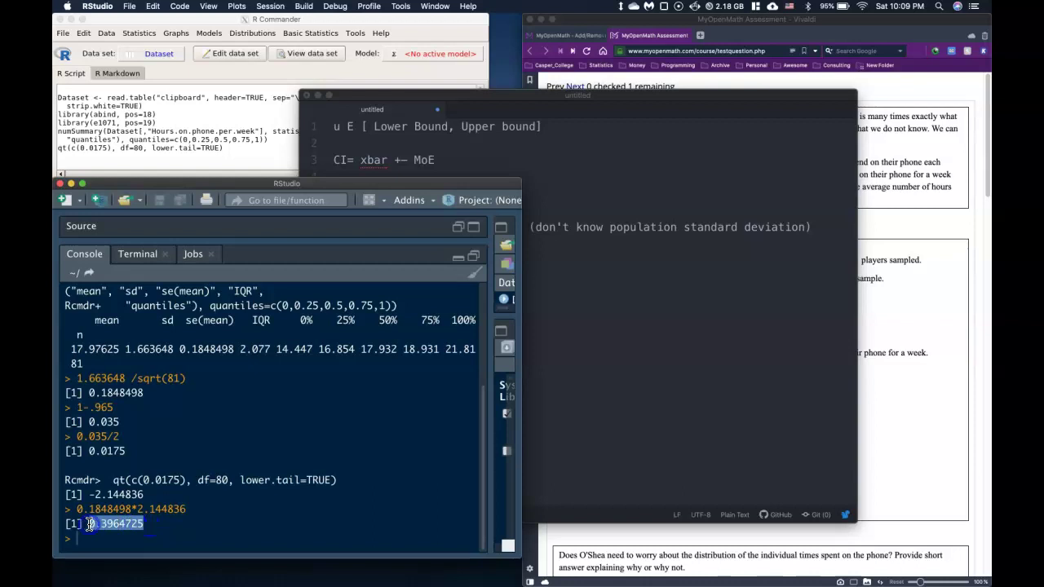
{"action": "left_click", "coordinate": [710, 331]}
{"action": "left_click_drag", "start_coordinate": [402, 277], "coordinate": [346, 278]}
{"action": "left_click", "coordinate": [382, 297]}
{"action": "type", "text": "MOE"}
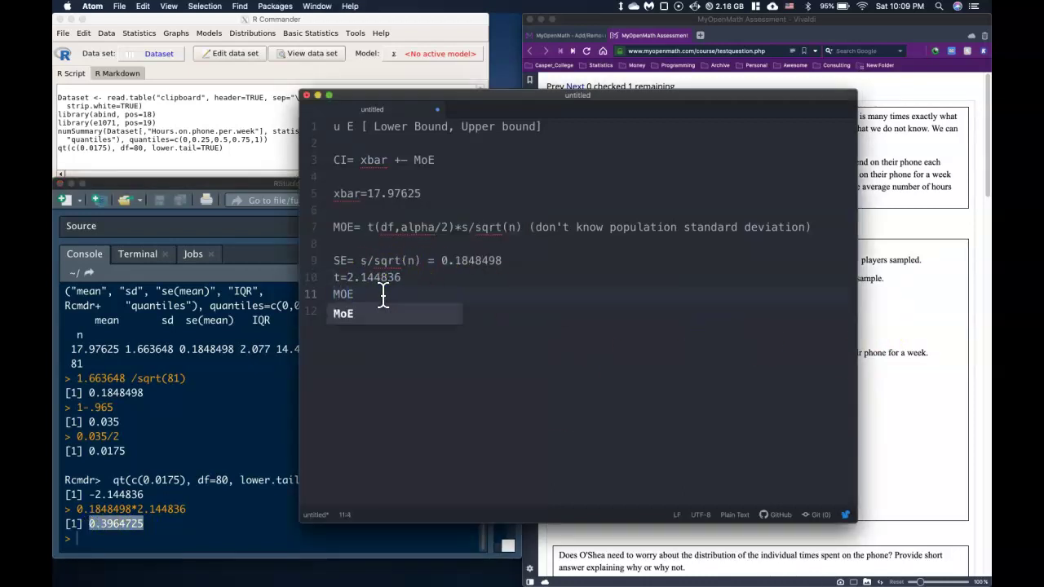
{"action": "type", "text": "=0.3964725"}
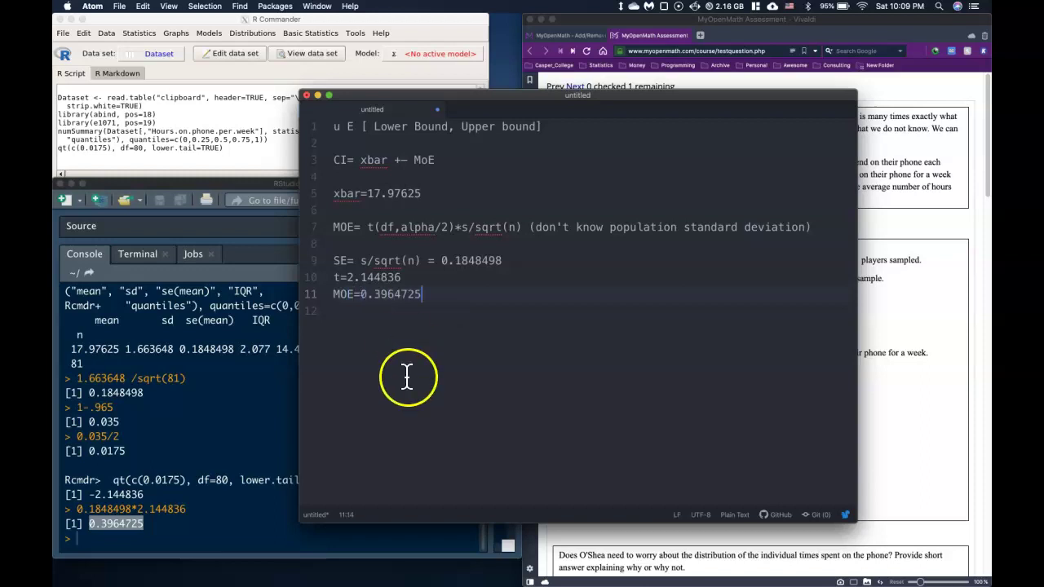
Step: Compute the lower bound 17.97625-0.3964725 = 17.57978 and paste it into a new CI line
{"action": "left_click", "coordinate": [187, 541]}
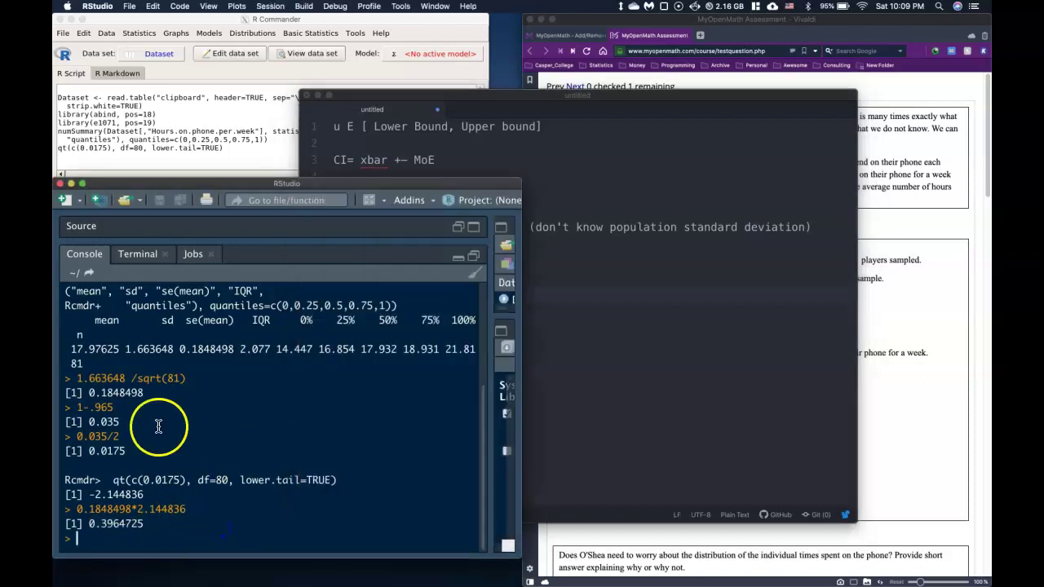
{"action": "double_click", "coordinate": [121, 348]}
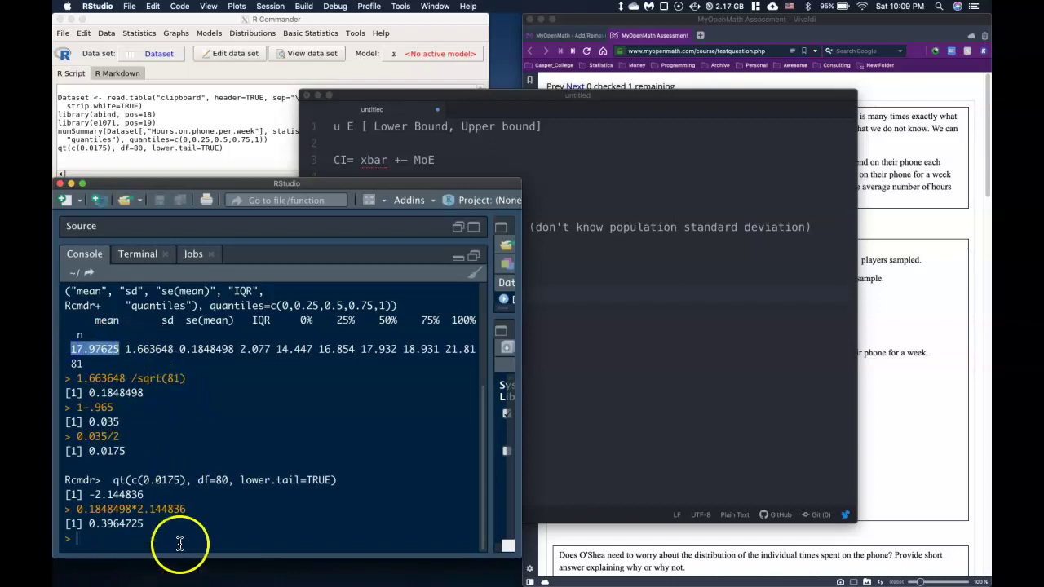
{"action": "left_click", "coordinate": [179, 542]}
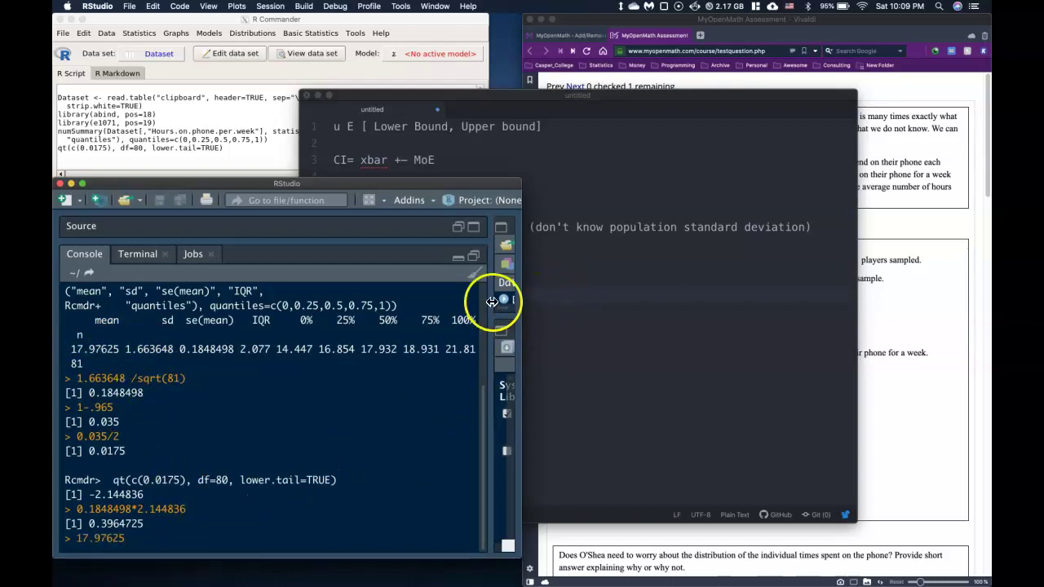
{"action": "left_click_drag", "start_coordinate": [523, 311], "coordinate": [580, 311]}
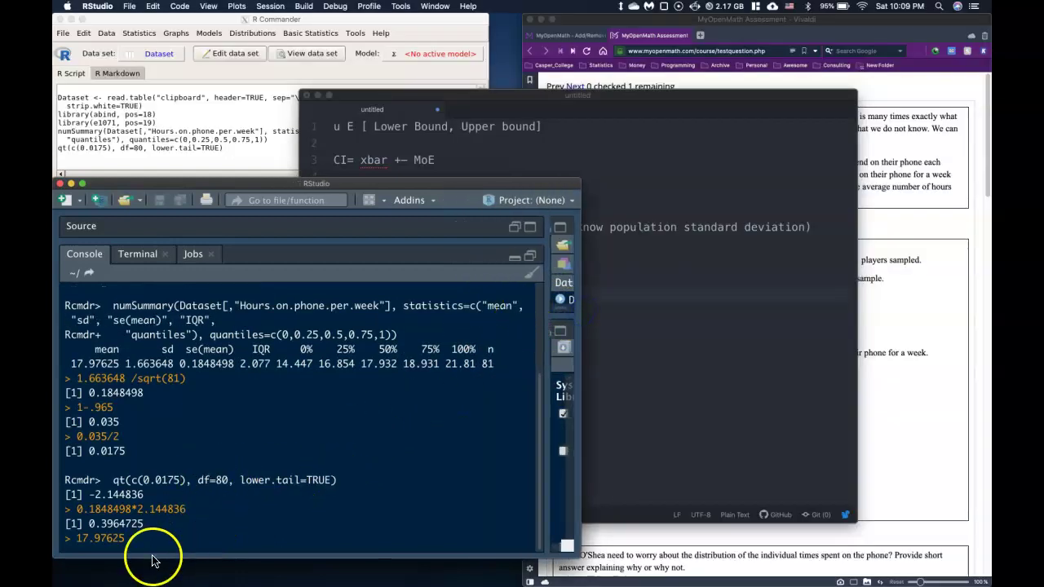
{"action": "type", "text": "-"}
{"action": "left_click_drag", "start_coordinate": [156, 522], "coordinate": [132, 538]}
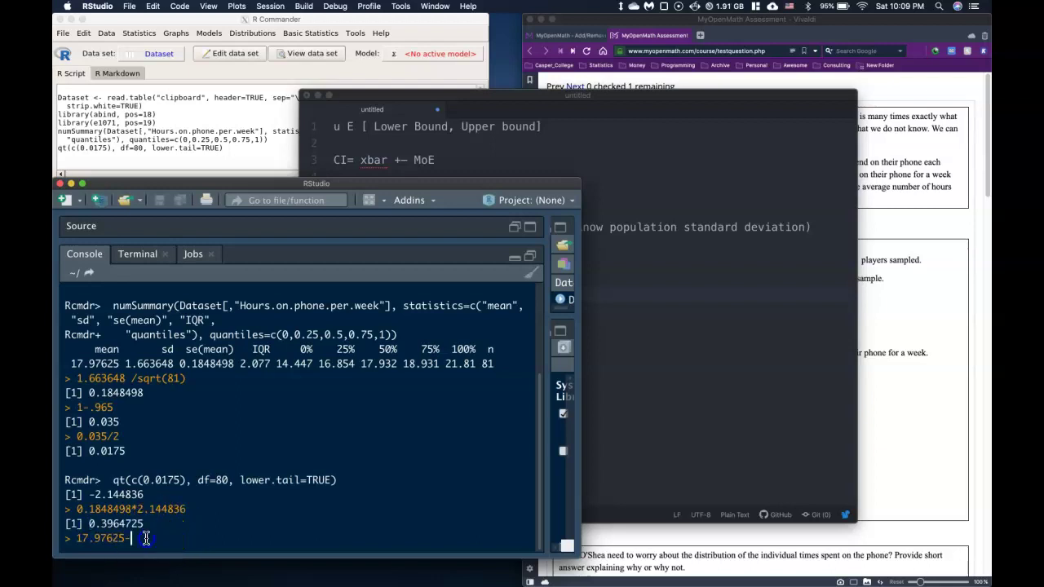
{"action": "key", "text": "Return"}
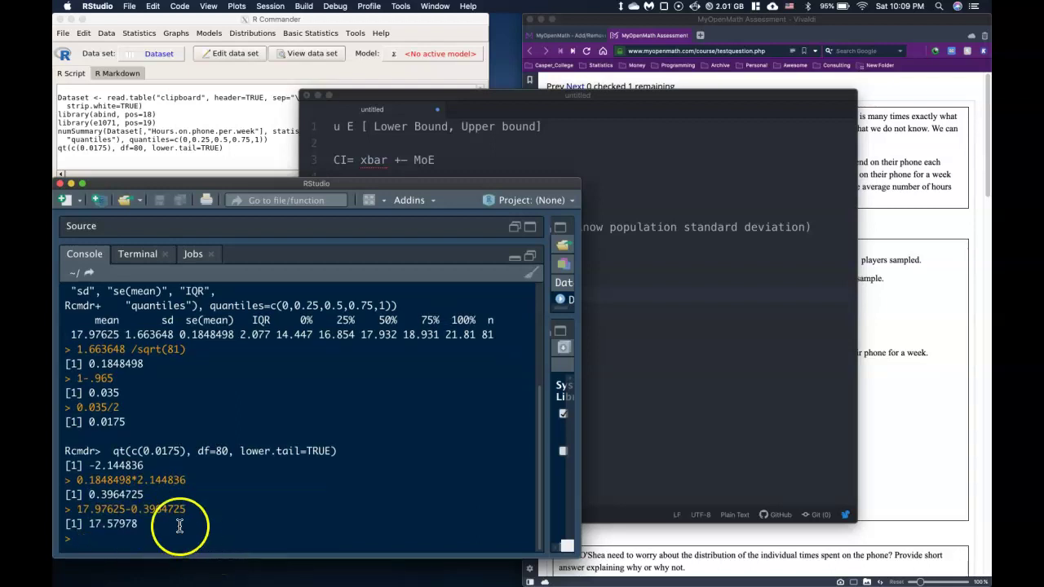
{"action": "left_click", "coordinate": [641, 360]}
{"action": "key", "text": "Return"}
{"action": "key", "text": "Return"}
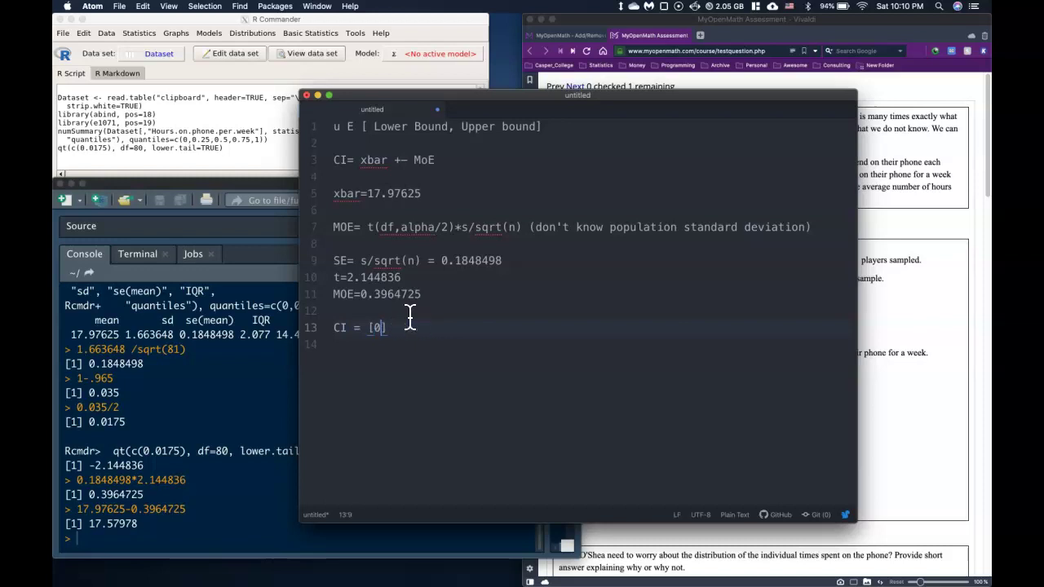
{"action": "left_click", "coordinate": [135, 527]}
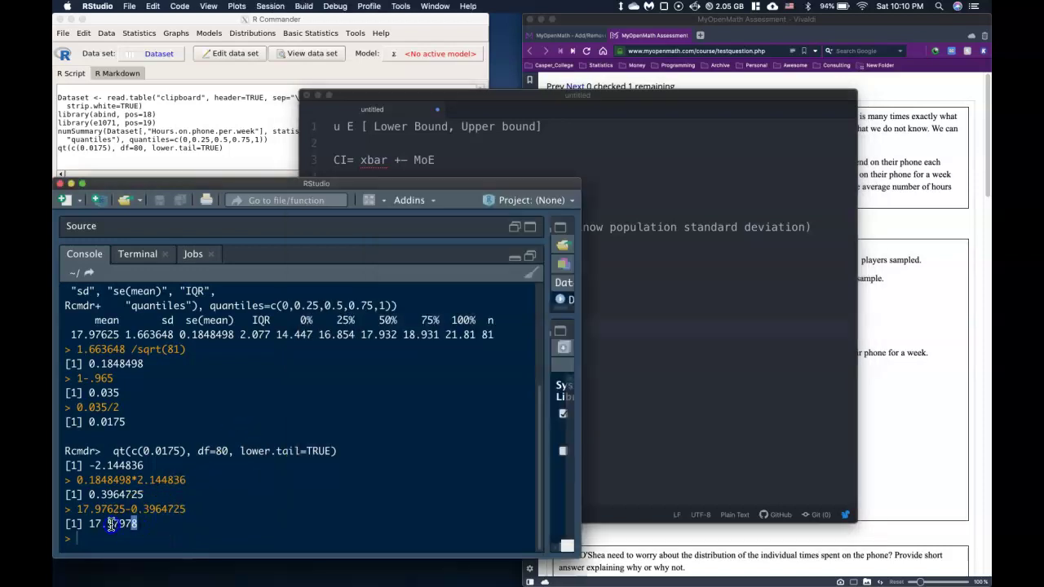
{"action": "left_click", "coordinate": [753, 373]}
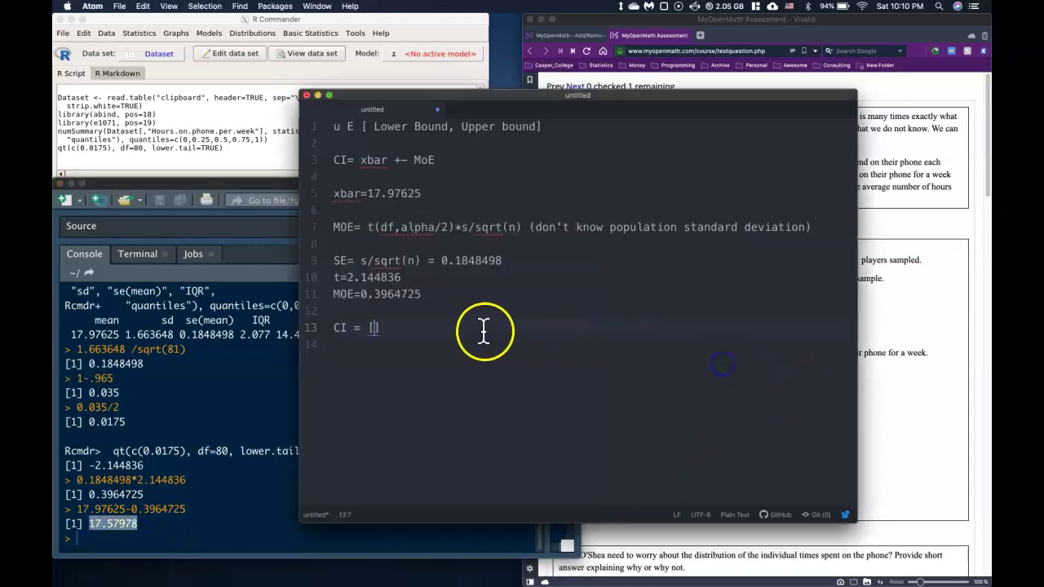
{"action": "type", "text": "17.57978"}
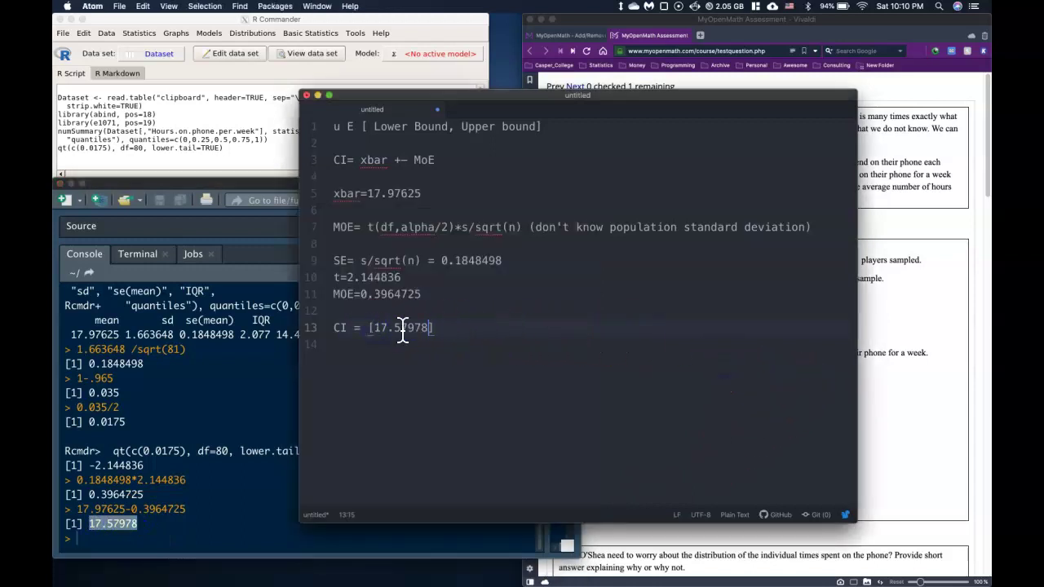
Step: Compute the upper bound 17.97625+0.3964725 = 18.37272 and add it to the CI line
{"action": "left_click", "coordinate": [164, 531]}
{"action": "left_click", "coordinate": [163, 528]}
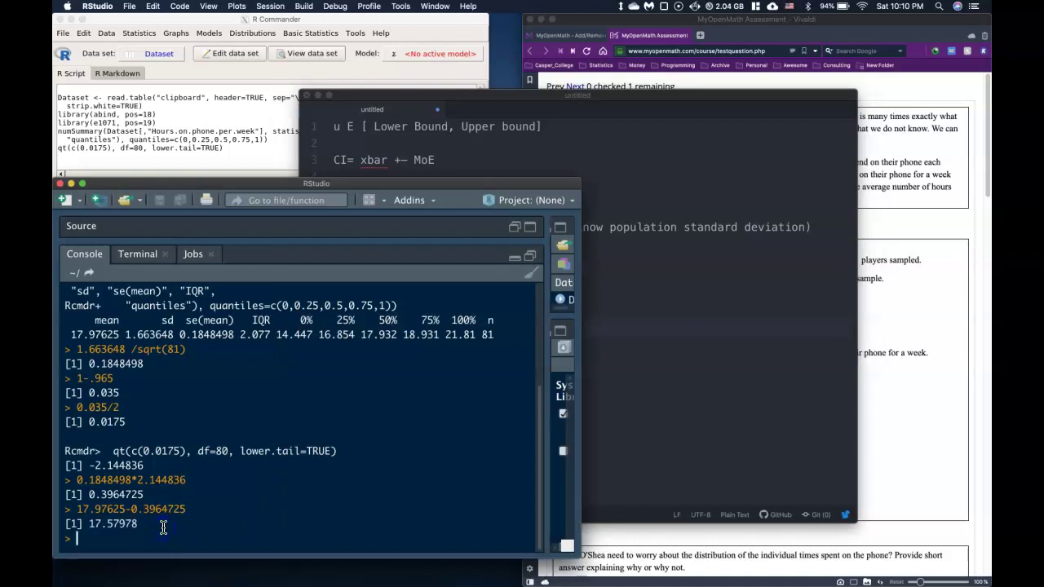
{"action": "key", "text": "Up"}
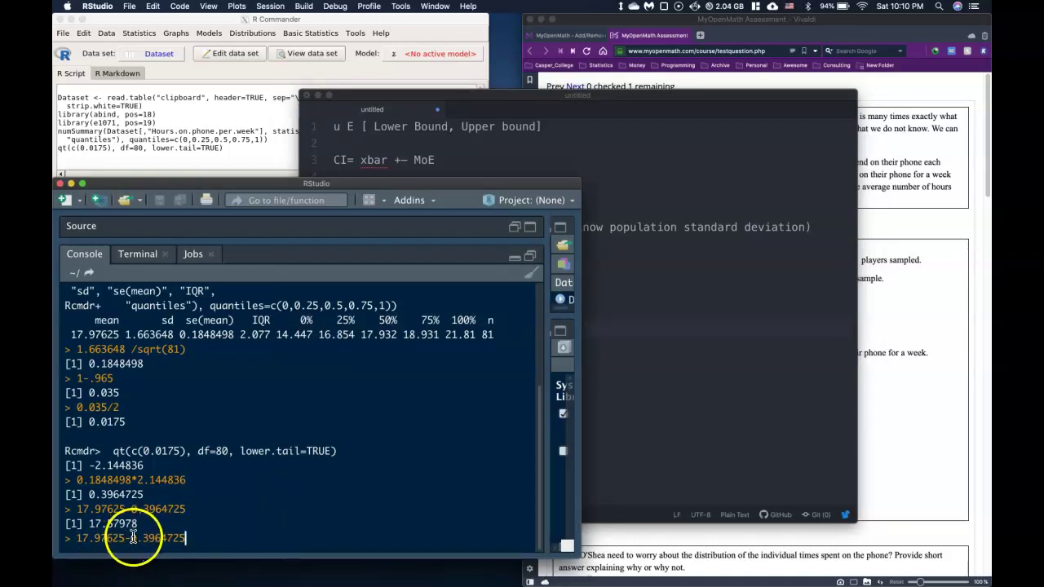
{"action": "key", "text": "Return"}
{"action": "left_click_drag", "start_coordinate": [137, 524], "coordinate": [68, 524]}
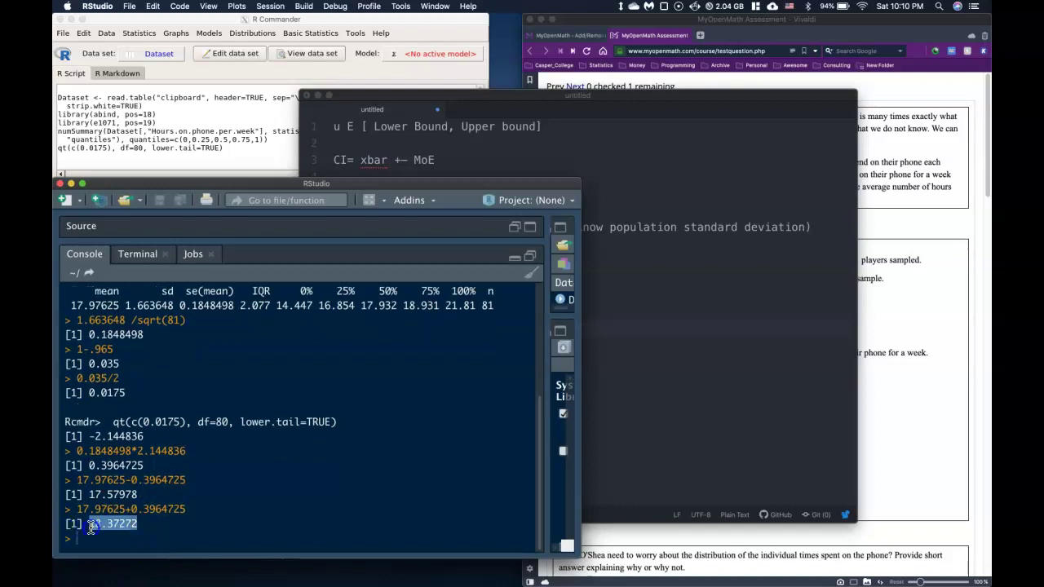
{"action": "left_click", "coordinate": [745, 380]}
{"action": "left_click", "coordinate": [435, 329]}
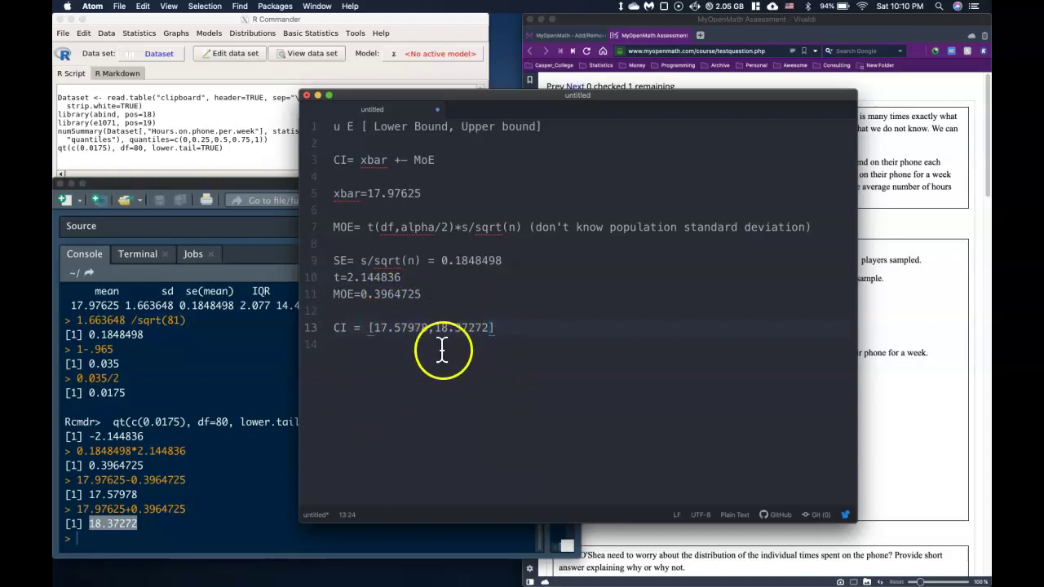
{"action": "left_click_drag", "start_coordinate": [472, 92], "coordinate": [226, 36]}
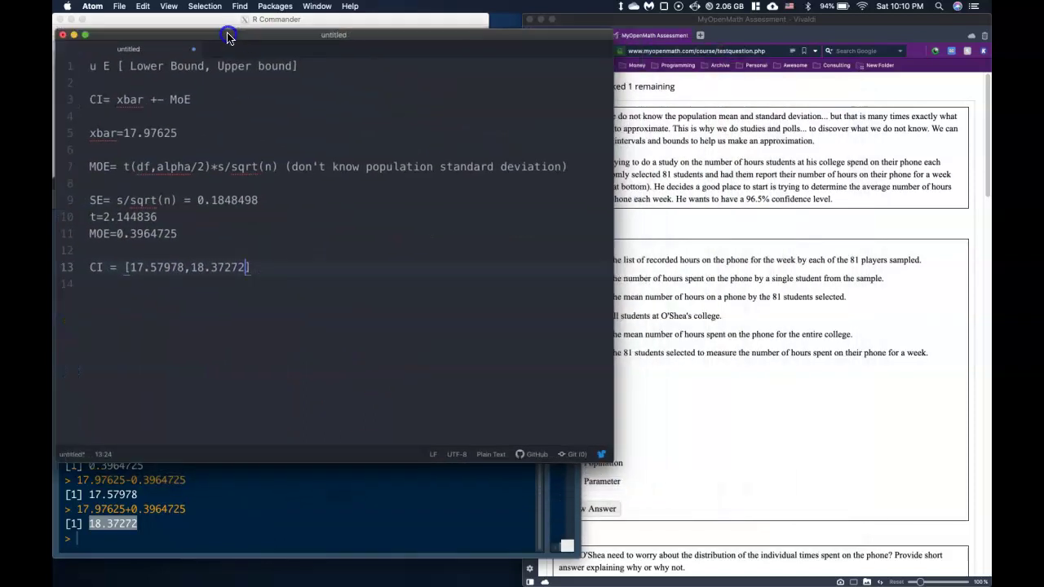
Step: Enter 17.57978 as the lower bound of the μ interval in MyOpenMath
{"action": "left_click", "coordinate": [767, 446]}
{"action": "scroll", "coordinate": [656, 292], "scroll_direction": "down", "scroll_amount": 15}
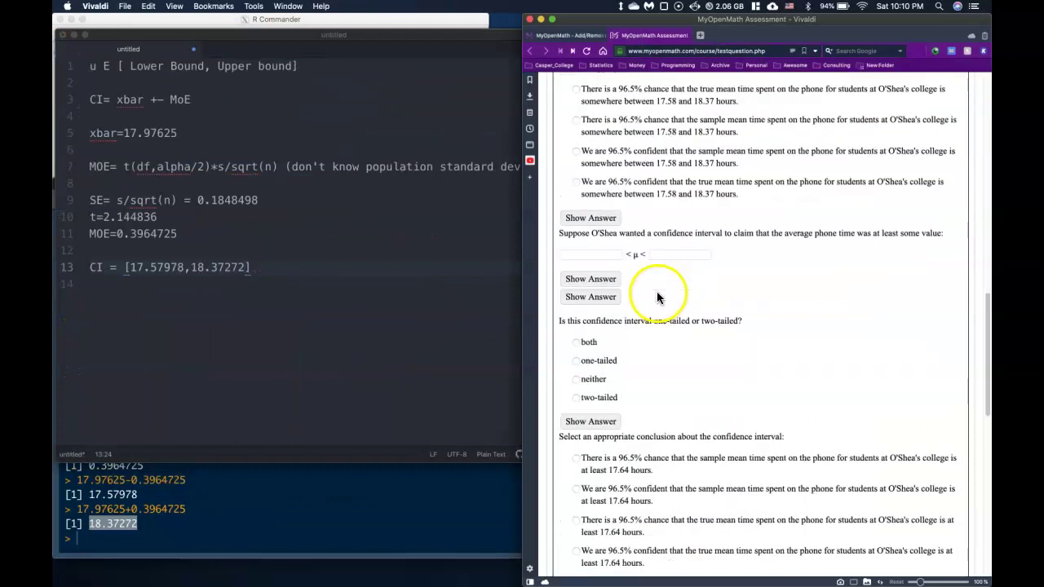
{"action": "scroll", "coordinate": [656, 291], "scroll_direction": "up", "scroll_amount": 4}
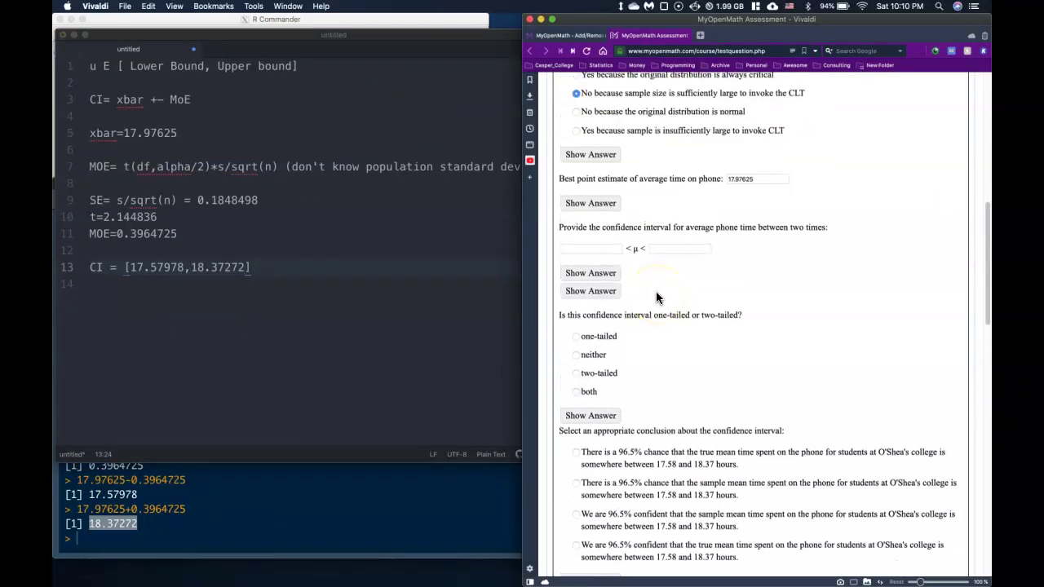
{"action": "left_click", "coordinate": [156, 249]}
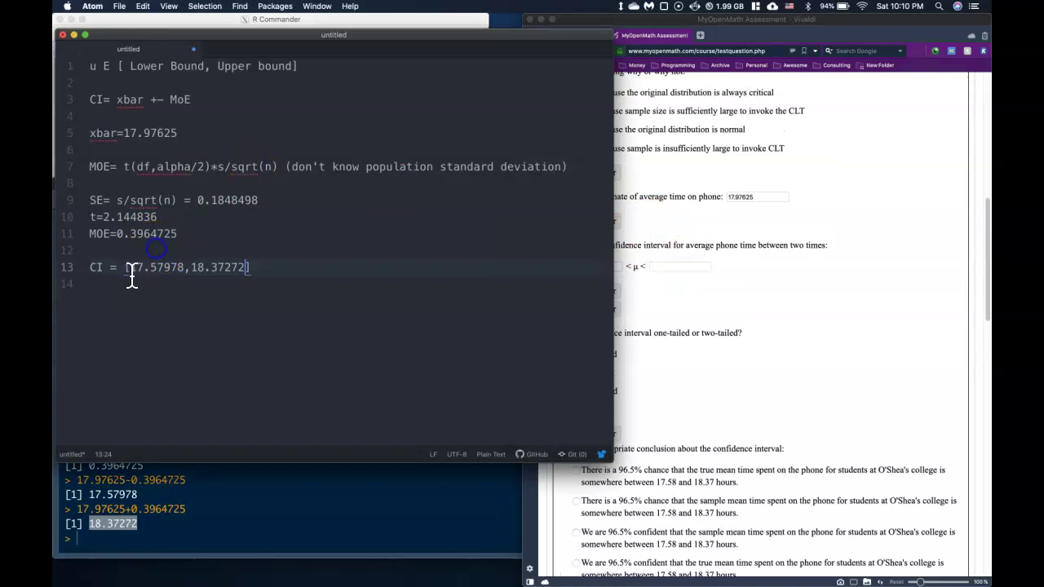
{"action": "left_click_drag", "start_coordinate": [132, 267], "coordinate": [181, 267]}
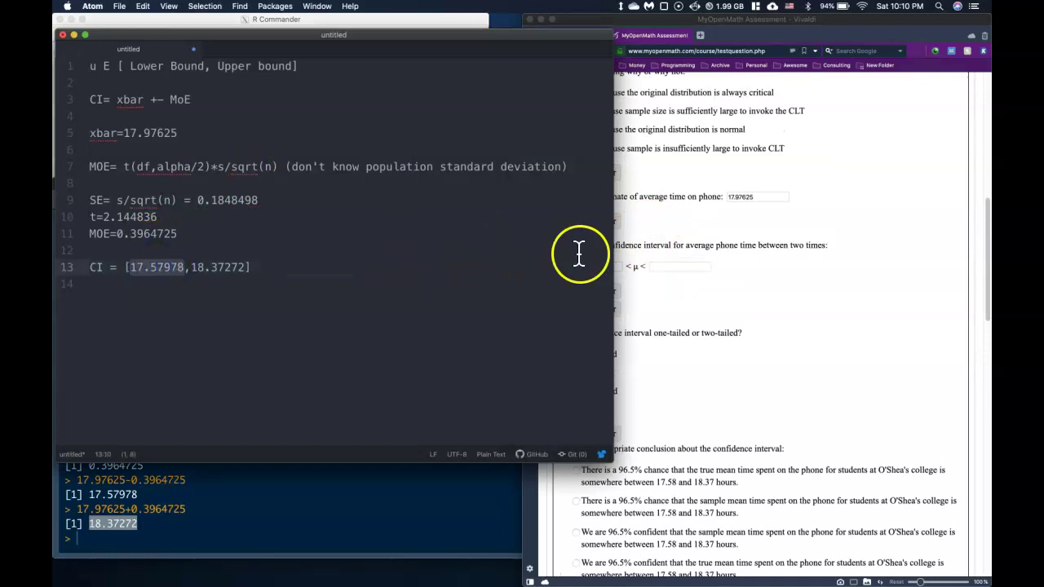
{"action": "left_click", "coordinate": [664, 302]}
{"action": "left_click", "coordinate": [604, 267]}
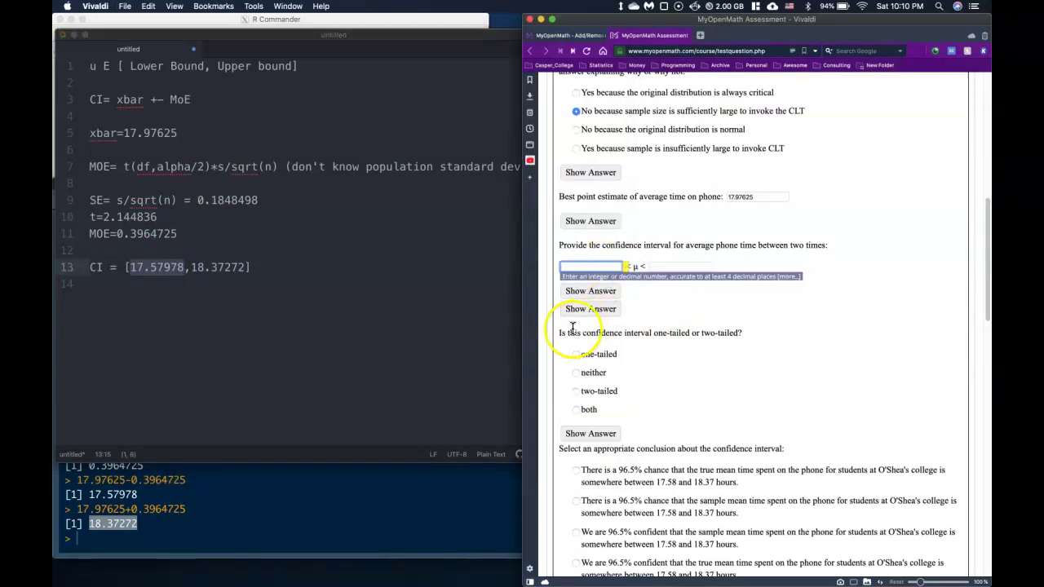
Step: Enter 18.37272 as the upper bound of the μ interval
{"action": "left_click", "coordinate": [241, 268]}
{"action": "left_click_drag", "start_coordinate": [241, 268], "coordinate": [191, 267]}
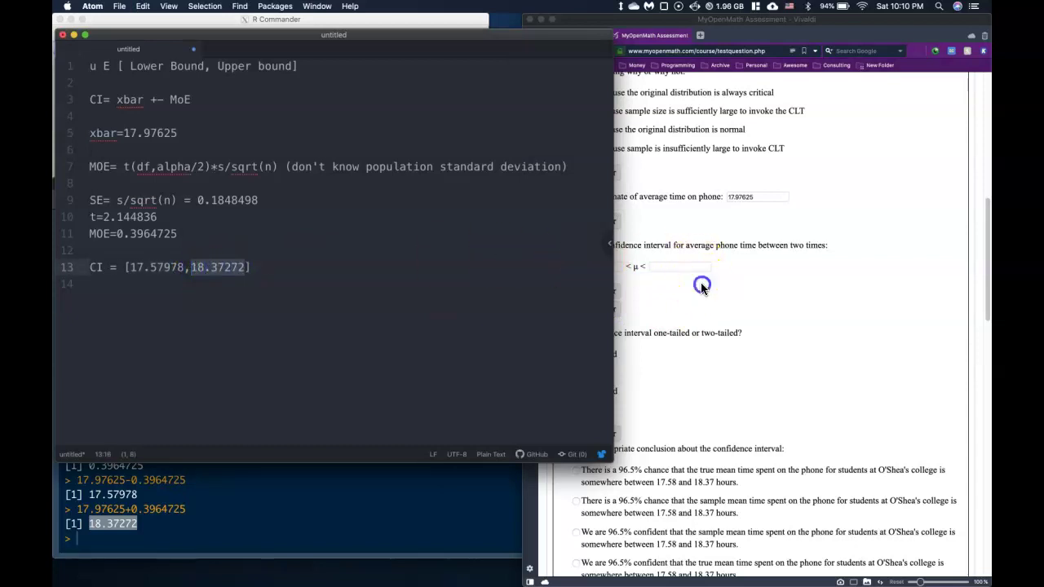
{"action": "left_click", "coordinate": [669, 268]}
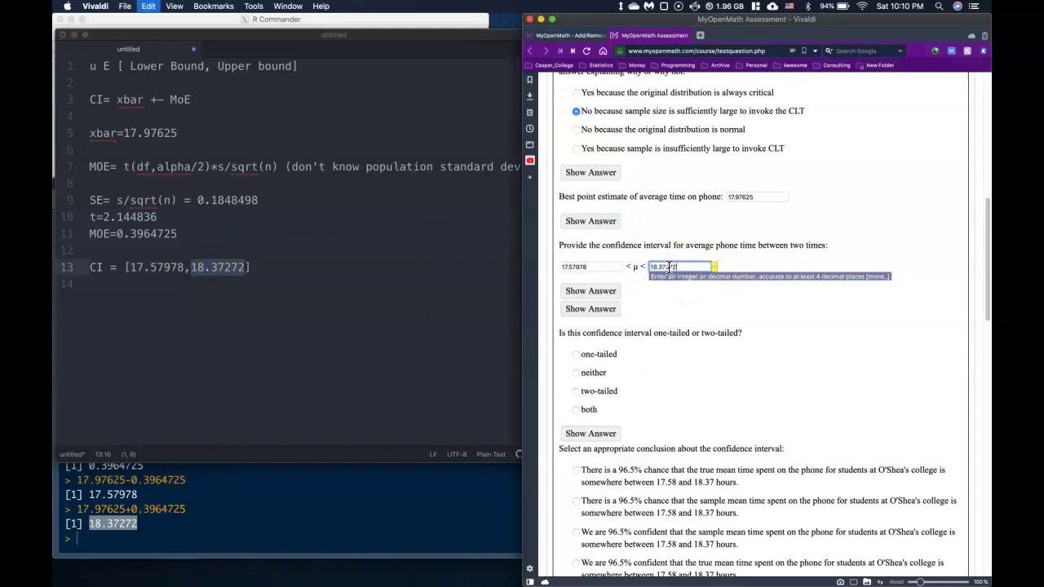
{"action": "left_click", "coordinate": [672, 398]}
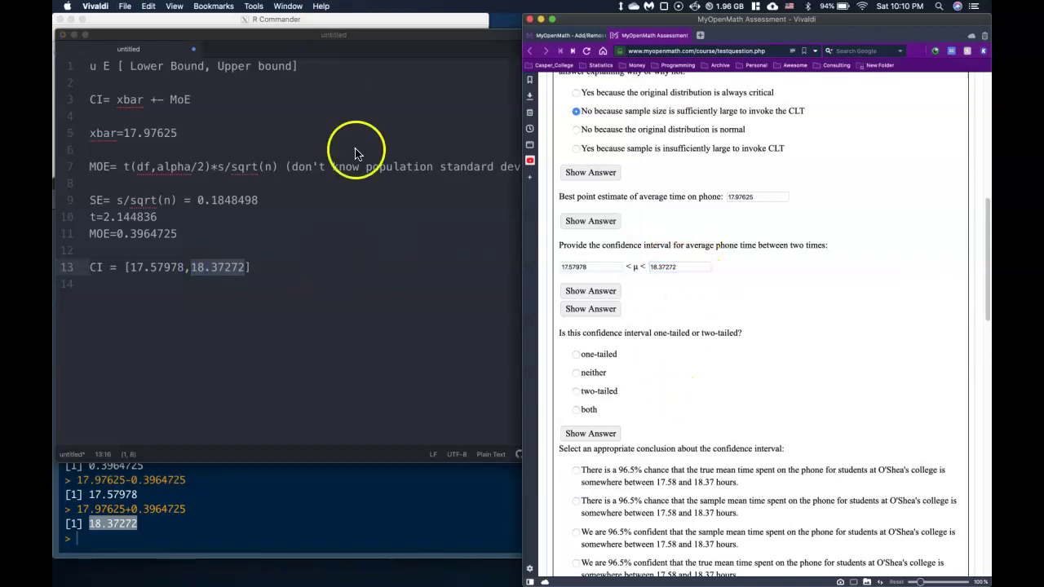
{"action": "left_click", "coordinate": [295, 485]}
{"action": "left_click", "coordinate": [345, 19]}
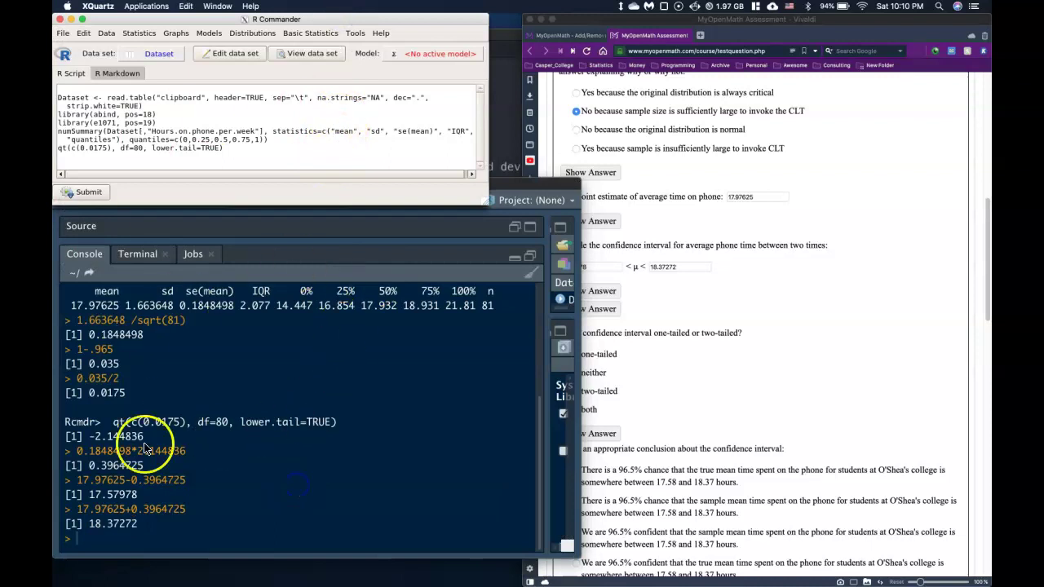
Step: Compute a 96.5% t interval for Hours on phone per week, giving 17.57977 to 18.37272
{"action": "left_click", "coordinate": [304, 36]}
{"action": "mouse_move", "coordinate": [335, 82]}
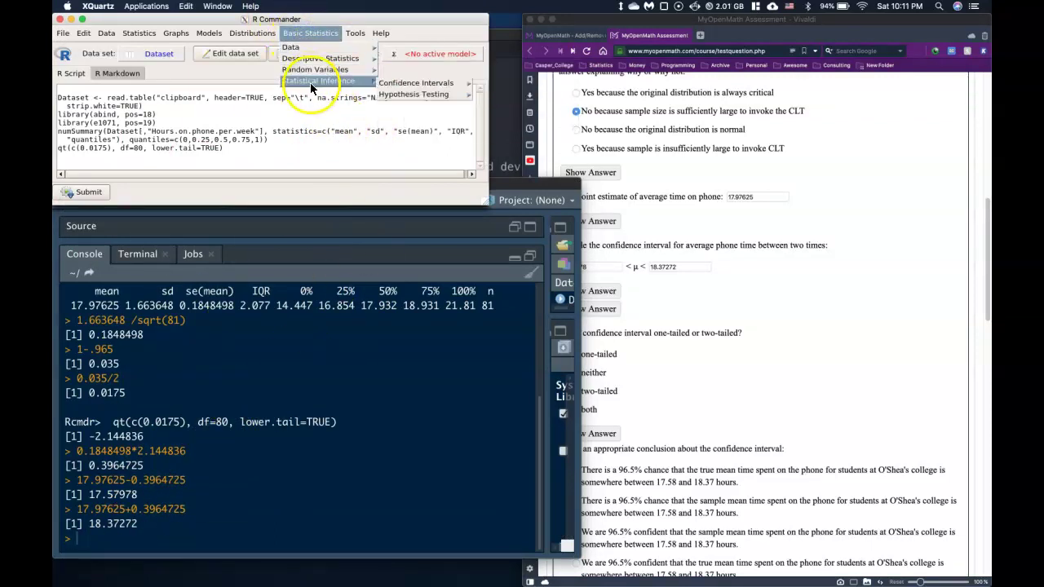
{"action": "mouse_move", "coordinate": [417, 84]}
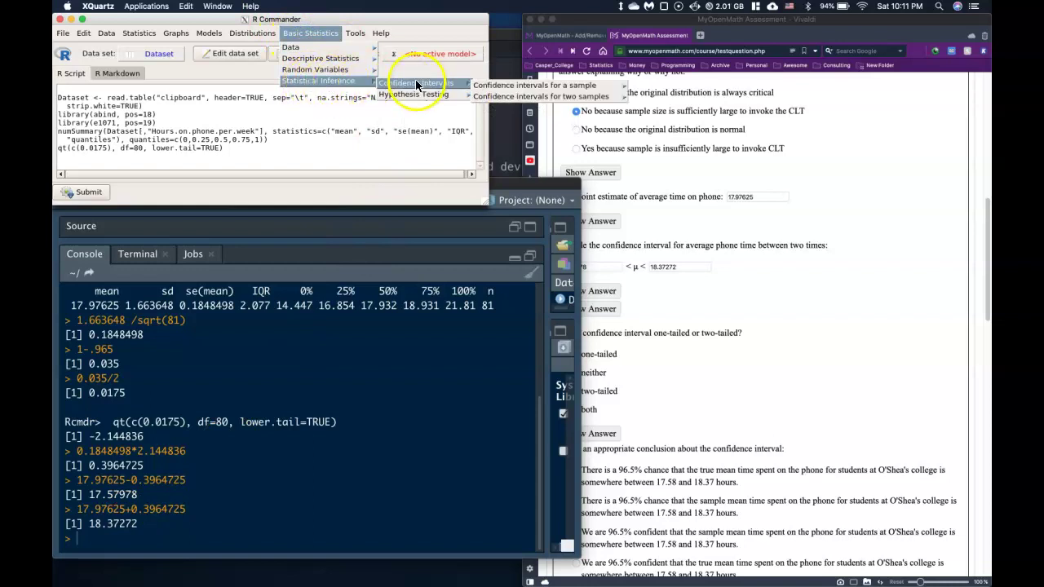
{"action": "mouse_move", "coordinate": [553, 84]}
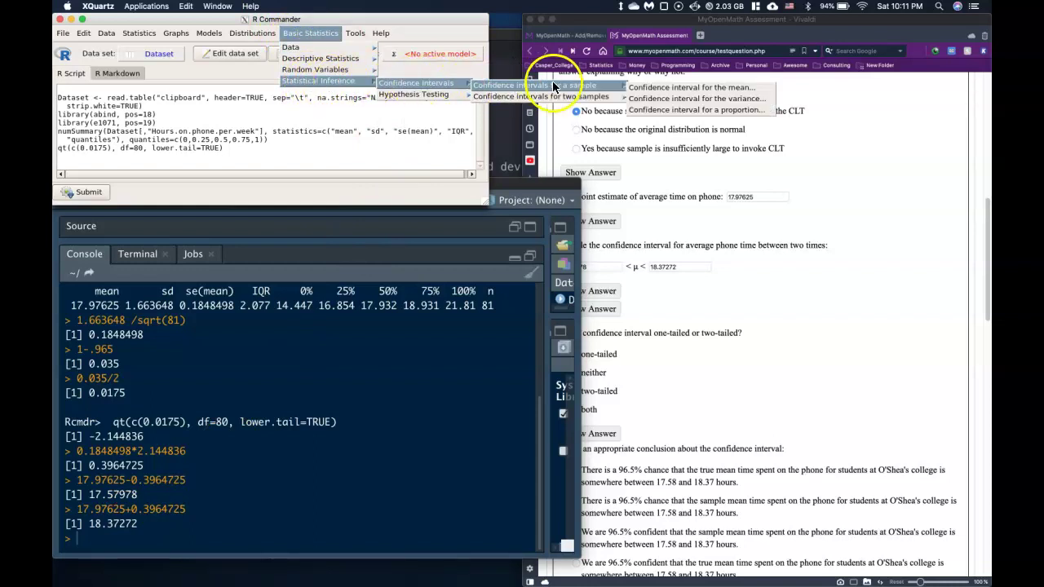
{"action": "left_click", "coordinate": [680, 92]}
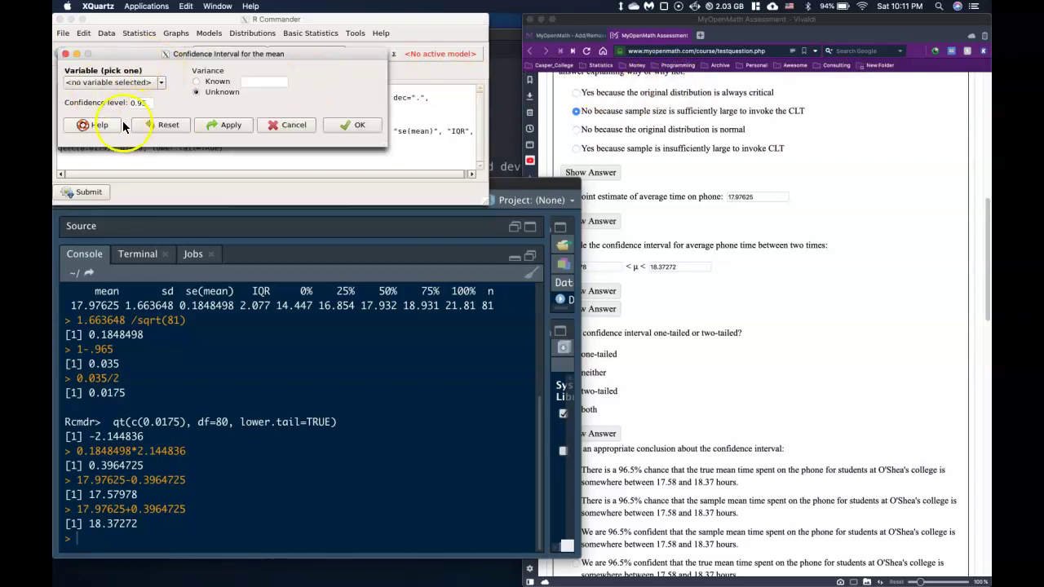
{"action": "left_click", "coordinate": [163, 84]}
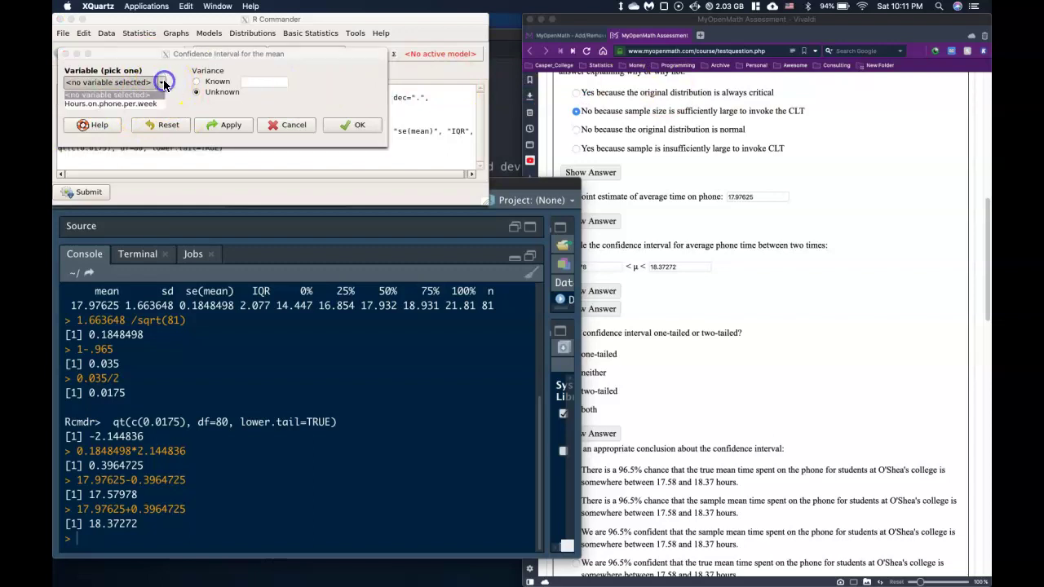
{"action": "left_click", "coordinate": [130, 106]}
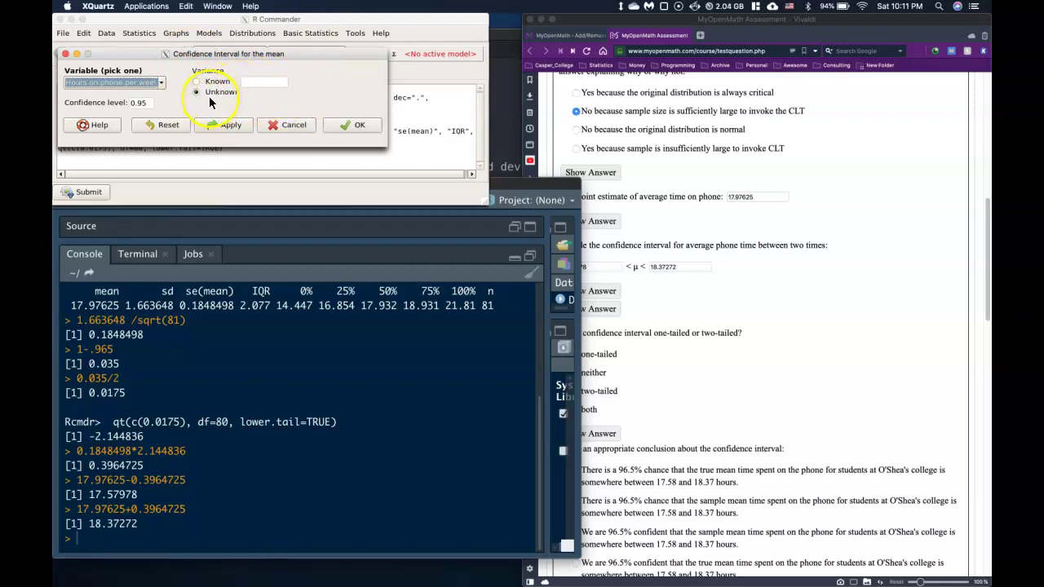
{"action": "left_click", "coordinate": [149, 102]}
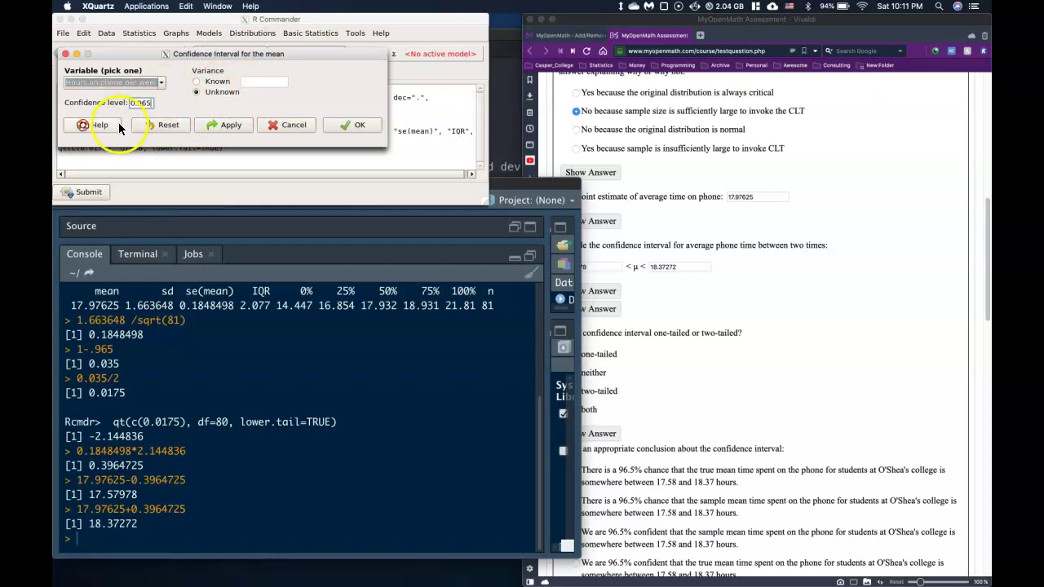
{"action": "left_click", "coordinate": [353, 128]}
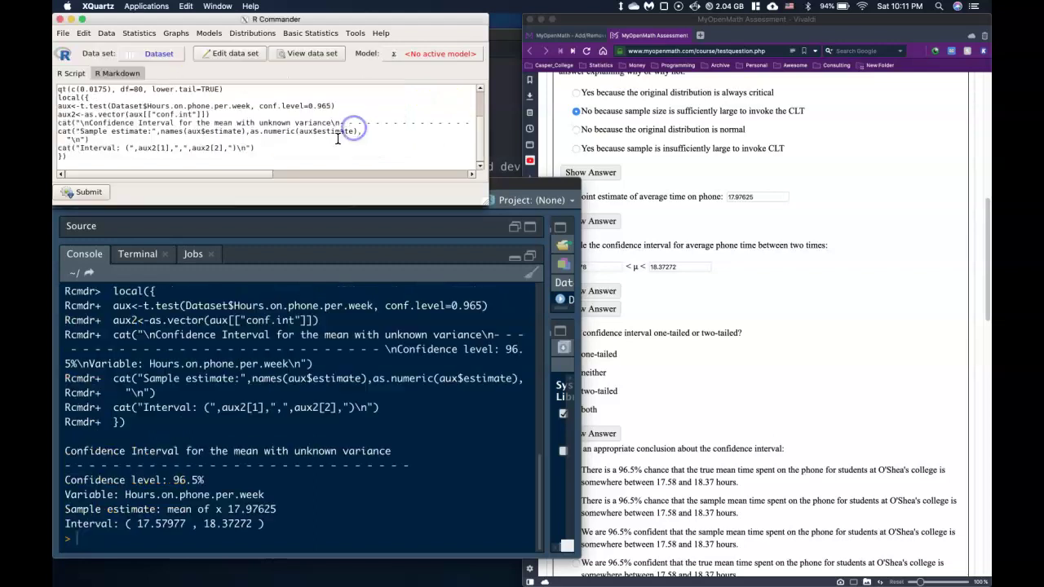
{"action": "left_click", "coordinate": [300, 530]}
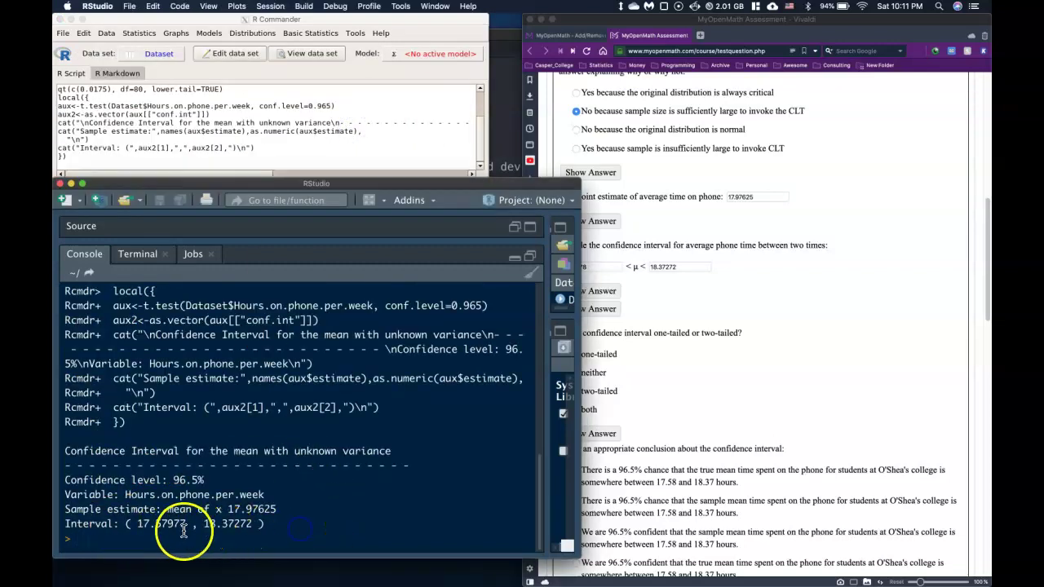
Step: Return to the MyOpenMath assessment and scroll to the one- or two-tailed question
{"action": "left_click", "coordinate": [751, 379]}
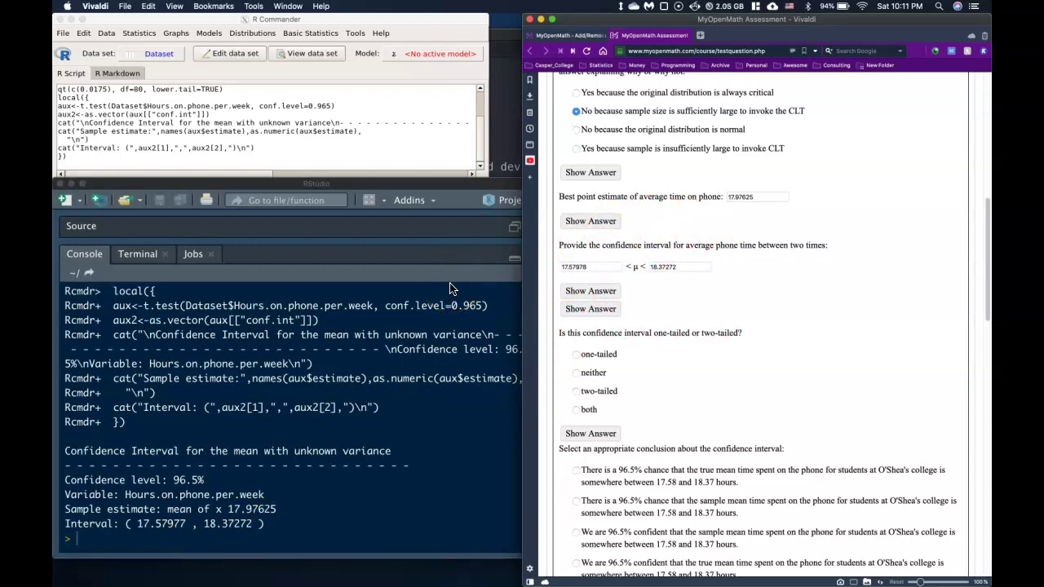
{"action": "left_click", "coordinate": [262, 161]}
{"action": "scroll", "coordinate": [631, 236], "scroll_direction": "down", "scroll_amount": 5}
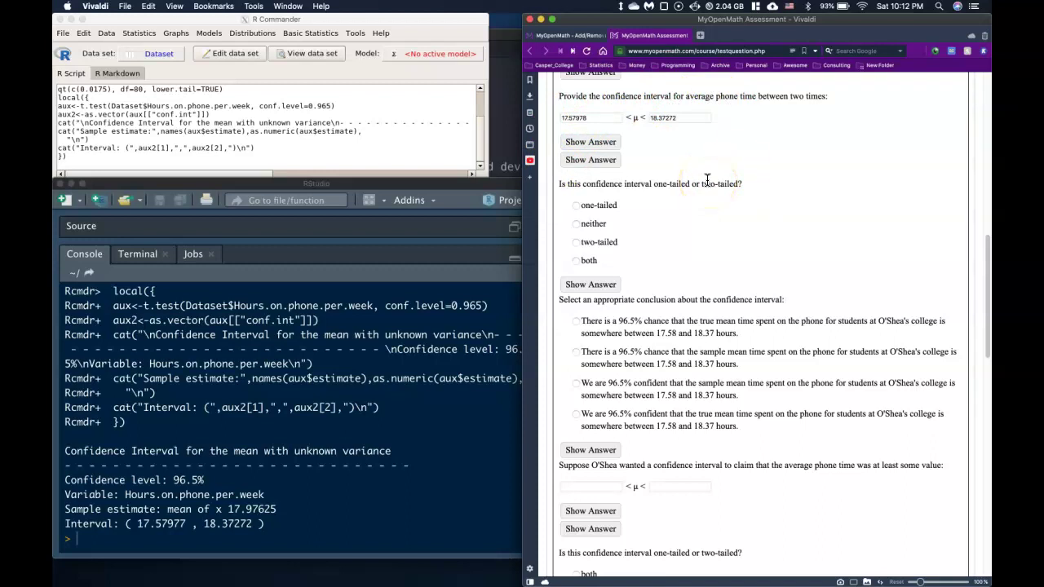
{"action": "scroll", "coordinate": [725, 174], "scroll_direction": "up", "scroll_amount": 10}
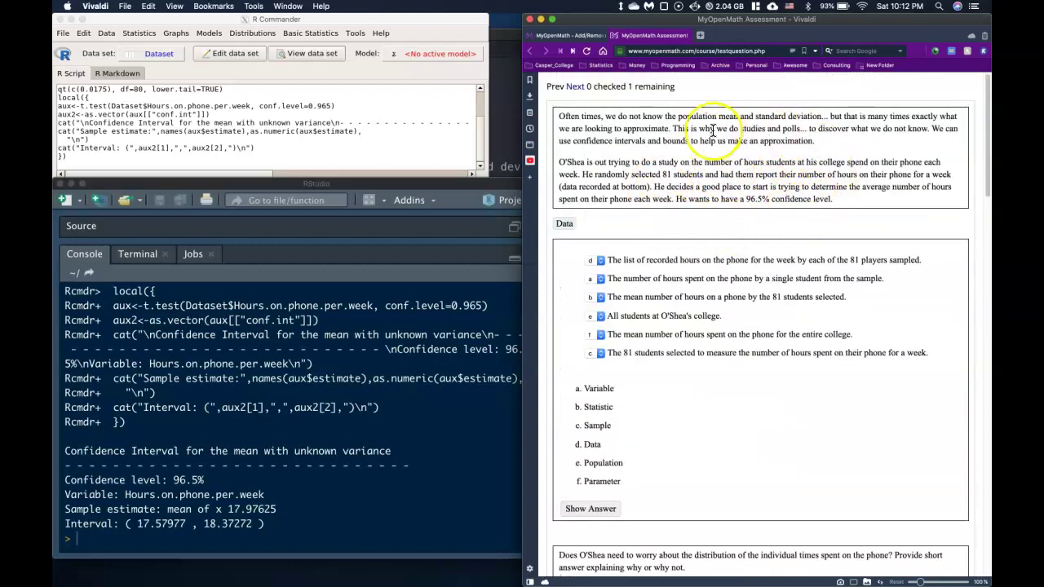
{"action": "scroll", "coordinate": [707, 230], "scroll_direction": "down", "scroll_amount": 1}
{"action": "scroll", "coordinate": [705, 238], "scroll_direction": "down", "scroll_amount": 6}
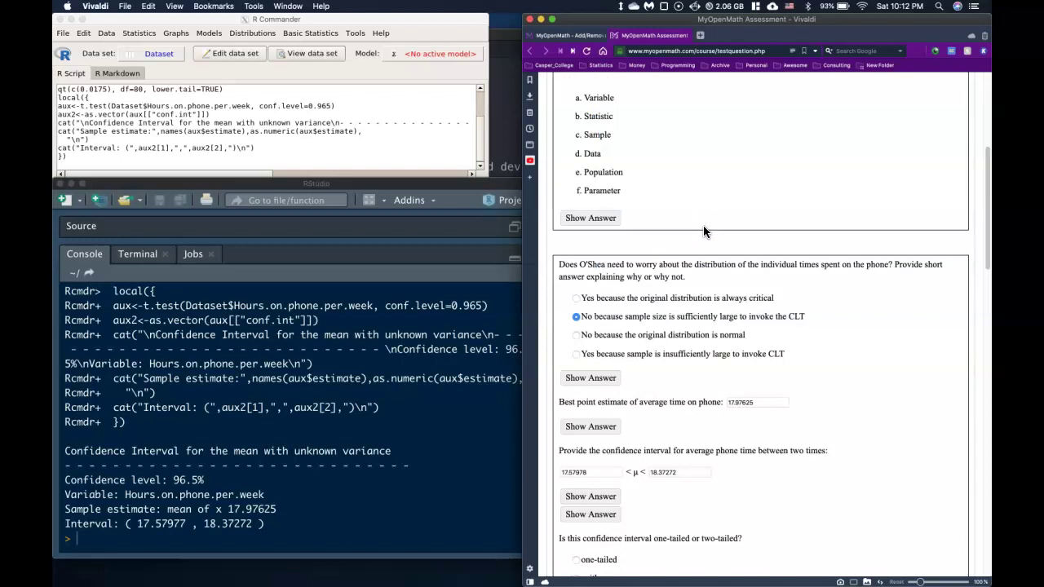
{"action": "scroll", "coordinate": [684, 228], "scroll_direction": "down", "scroll_amount": 4}
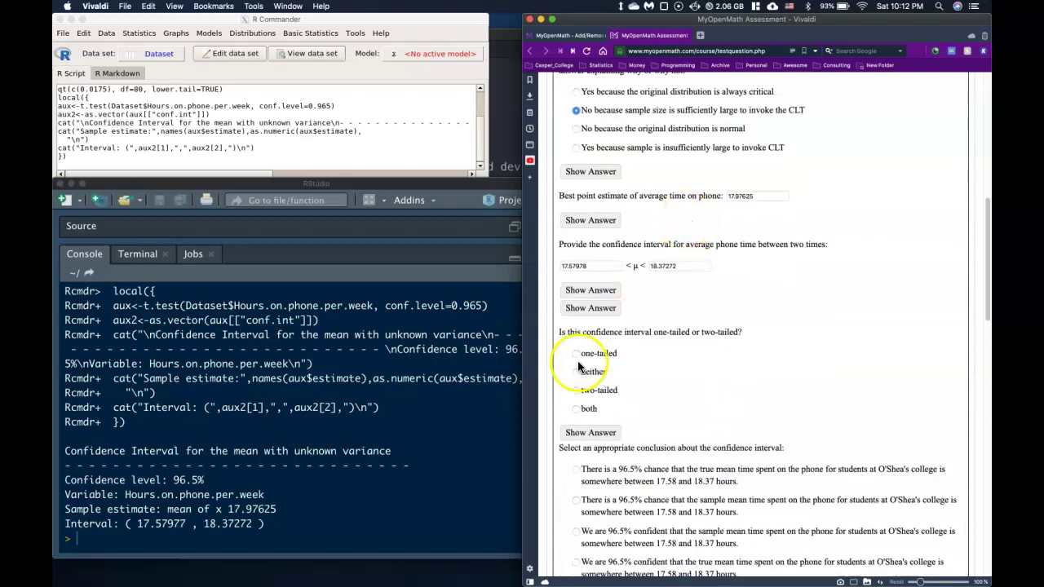
Step: Mark the confidence interval as two-tailed
{"action": "left_click", "coordinate": [575, 391]}
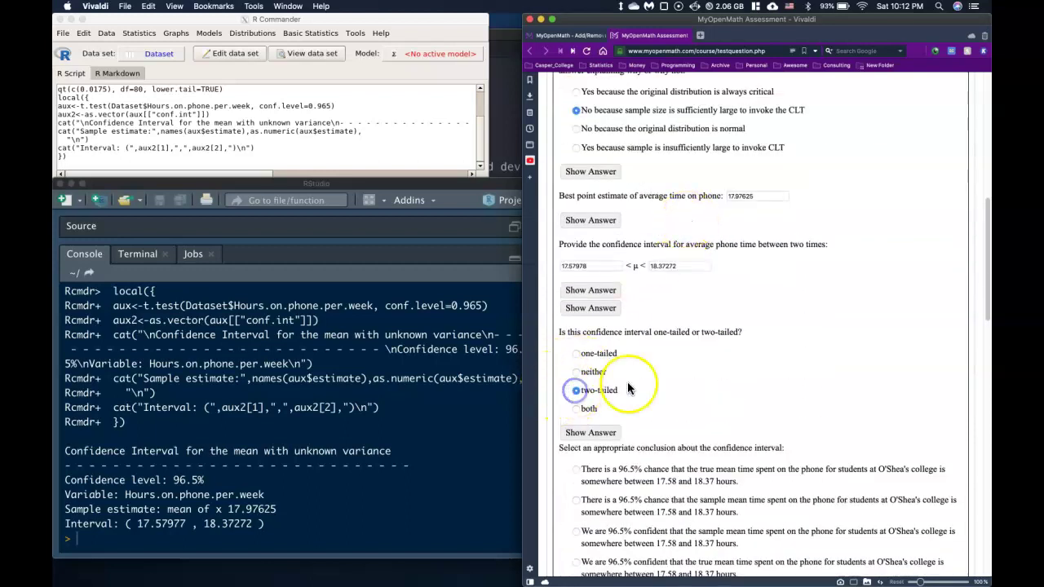
{"action": "scroll", "coordinate": [728, 307], "scroll_direction": "down", "scroll_amount": 1}
{"action": "scroll", "coordinate": [728, 307], "scroll_direction": "down", "scroll_amount": 7}
{"action": "scroll", "coordinate": [734, 294], "scroll_direction": "up", "scroll_amount": 2}
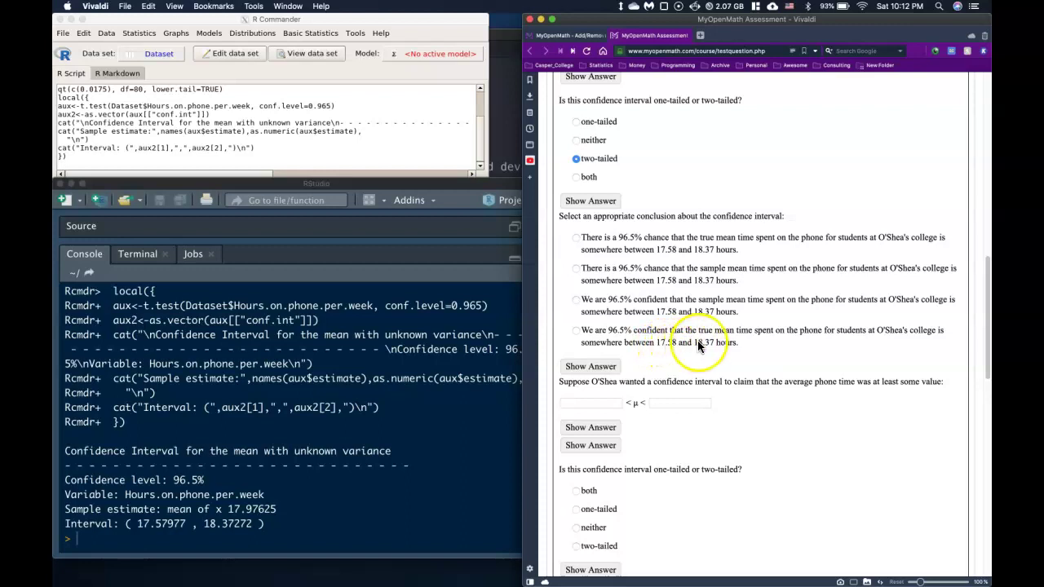
{"action": "scroll", "coordinate": [709, 349], "scroll_direction": "up", "scroll_amount": 5}
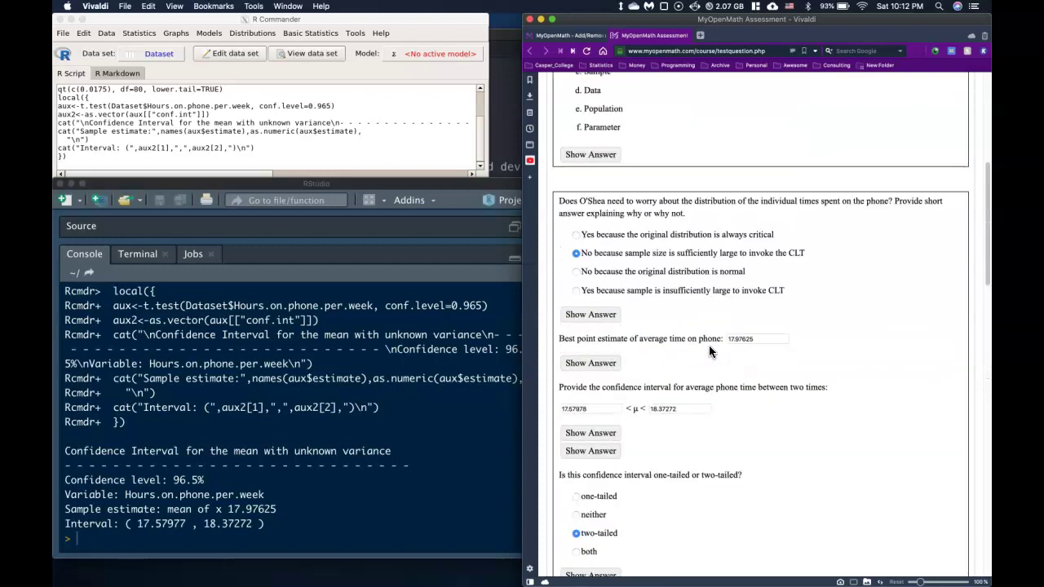
{"action": "scroll", "coordinate": [709, 345], "scroll_direction": "down", "scroll_amount": 4}
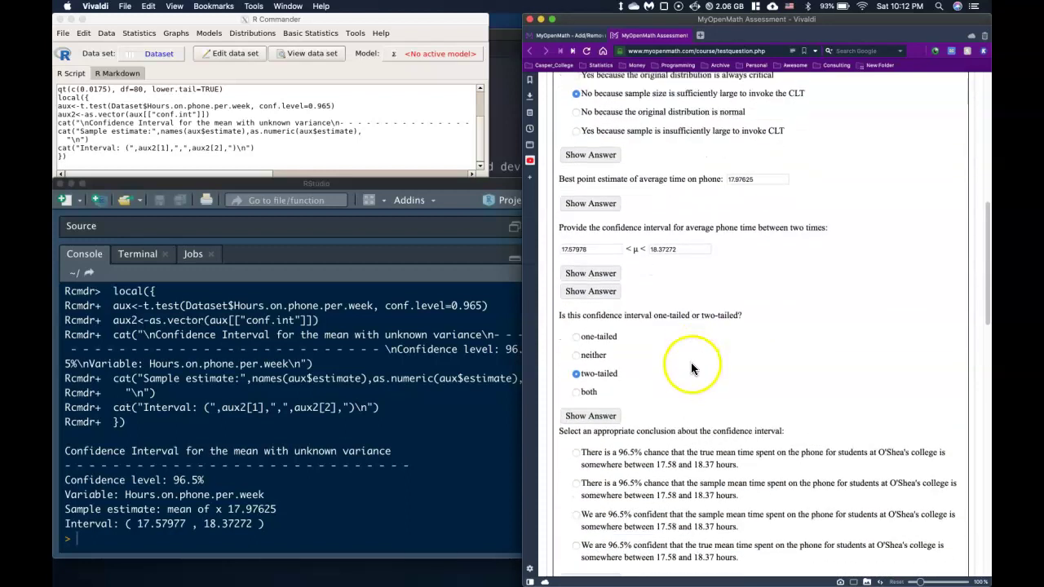
Step: Choose the conclusion: 96.5% confident the true mean is between 17.58 and 18.37 hours
{"action": "left_click", "coordinate": [576, 422]}
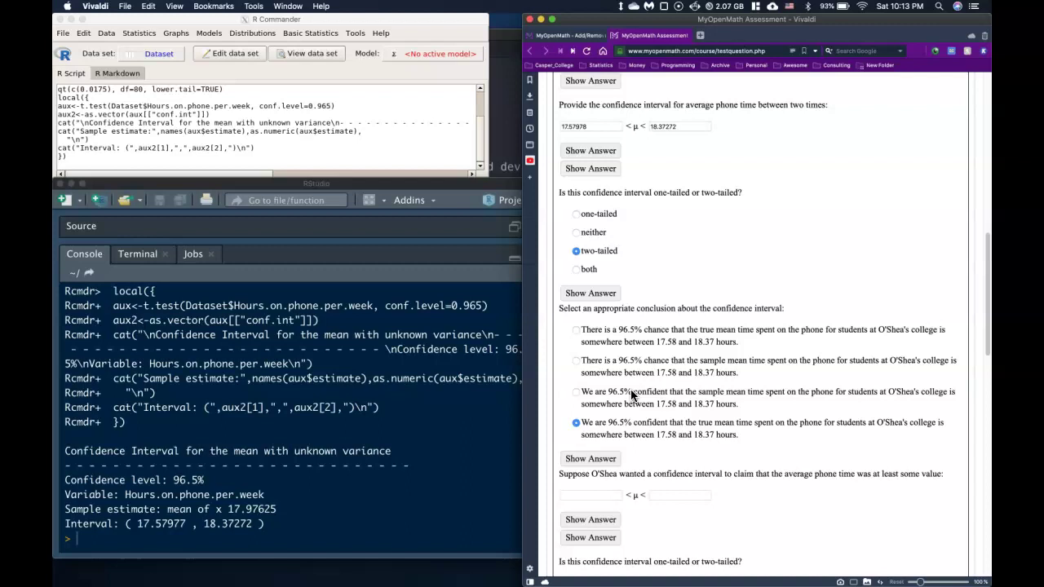
{"action": "scroll", "coordinate": [673, 363], "scroll_direction": "down", "scroll_amount": 5}
{"action": "scroll", "coordinate": [665, 365], "scroll_direction": "down", "scroll_amount": 1}
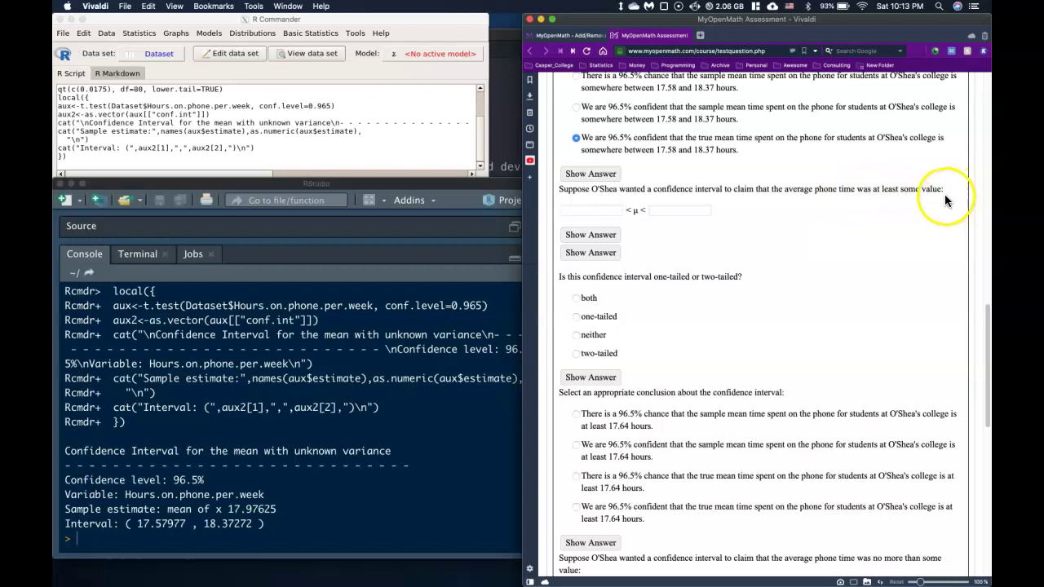
{"action": "left_click", "coordinate": [507, 75]}
Step: Copy the CI formula onto two new lines as CI= xbar + MoE and CI= xbar - MoE
{"action": "left_click", "coordinate": [266, 267]}
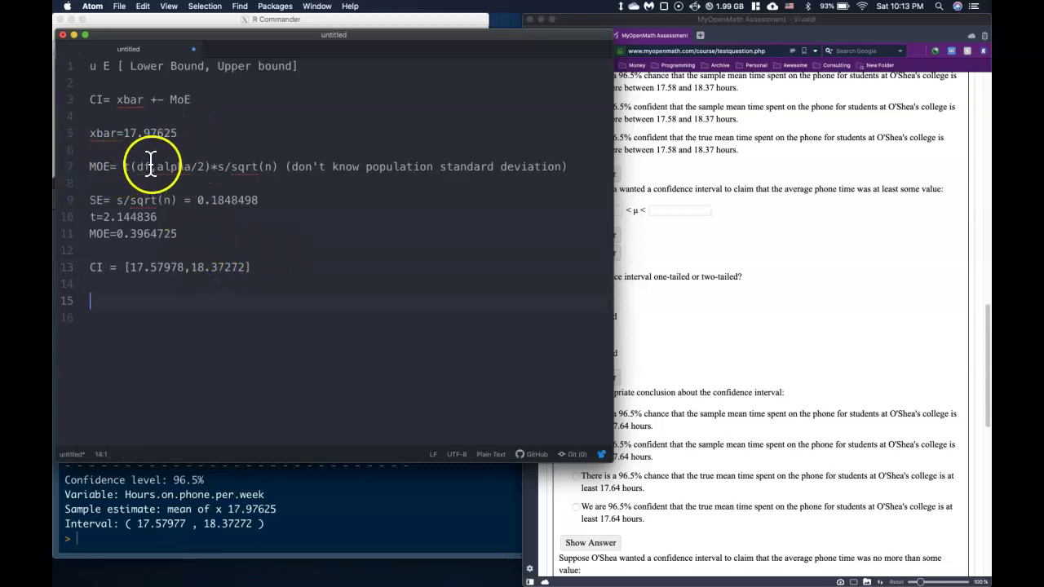
{"action": "left_click_drag", "start_coordinate": [194, 100], "coordinate": [89, 100]}
{"action": "key", "text": "super+c"}
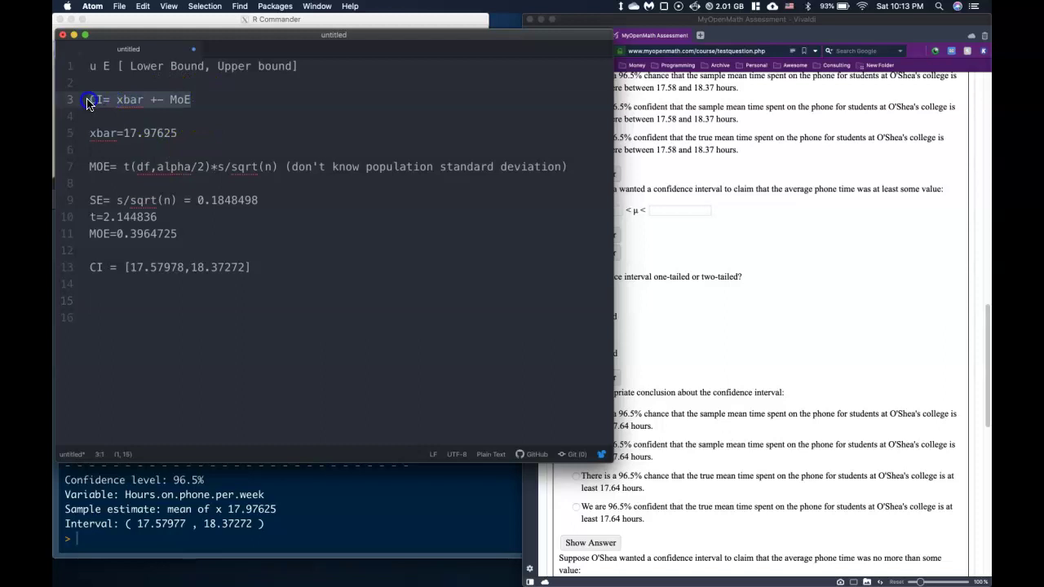
{"action": "left_click", "coordinate": [107, 326]}
{"action": "key", "text": "super+v"}
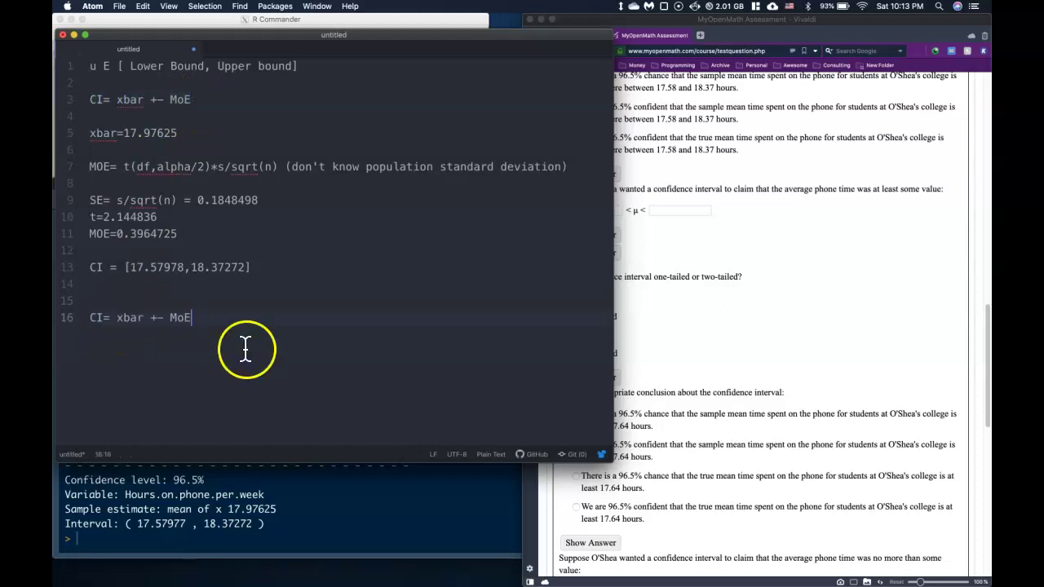
{"action": "key", "text": "Return"}
{"action": "key", "text": "super+v"}
{"action": "double_click", "coordinate": [156, 335]}
{"action": "left_click_drag", "start_coordinate": [157, 317], "coordinate": [166, 317]}
{"action": "key", "text": "BackSpace"}
{"action": "left_click", "coordinate": [227, 318]}
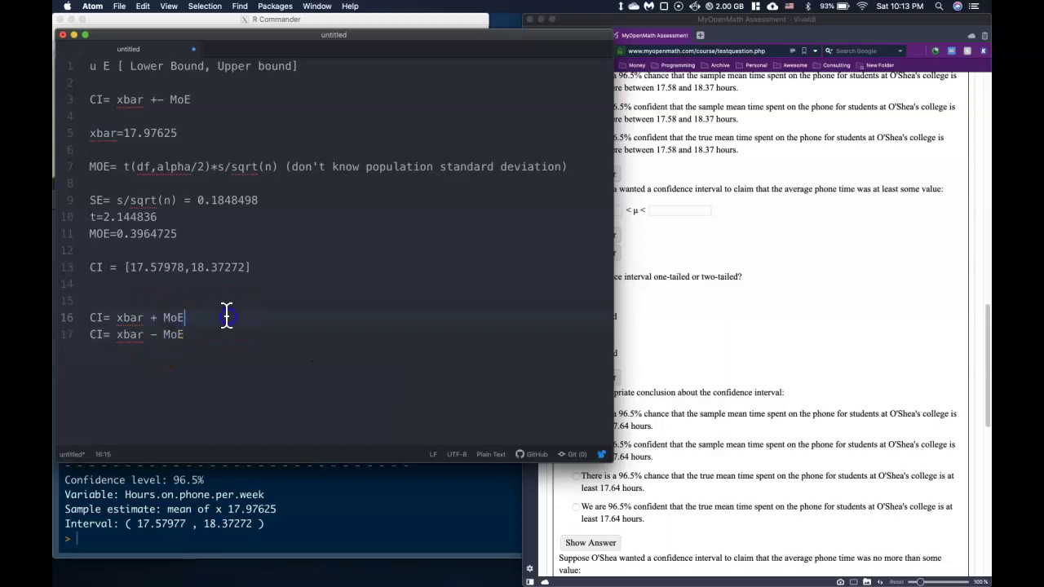
{"action": "key", "text": "Return"}
{"action": "key", "text": "BackSpace"}
{"action": "left_click", "coordinate": [223, 334]}
Step: Add a '1 Tailed Test' heading and a MoE= line with the pasted t(df,alpha)*s/sqrt(n) formula
{"action": "left_click", "coordinate": [114, 302]}
{"action": "type", "text": "1 Tailed Test"}
{"action": "left_click", "coordinate": [191, 338]}
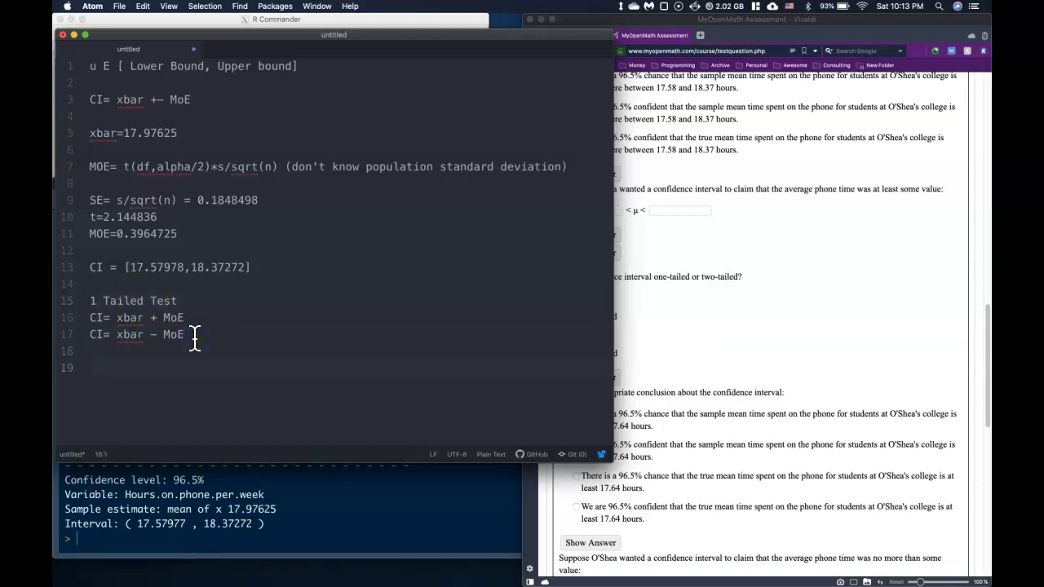
{"action": "type", "text": "E"}
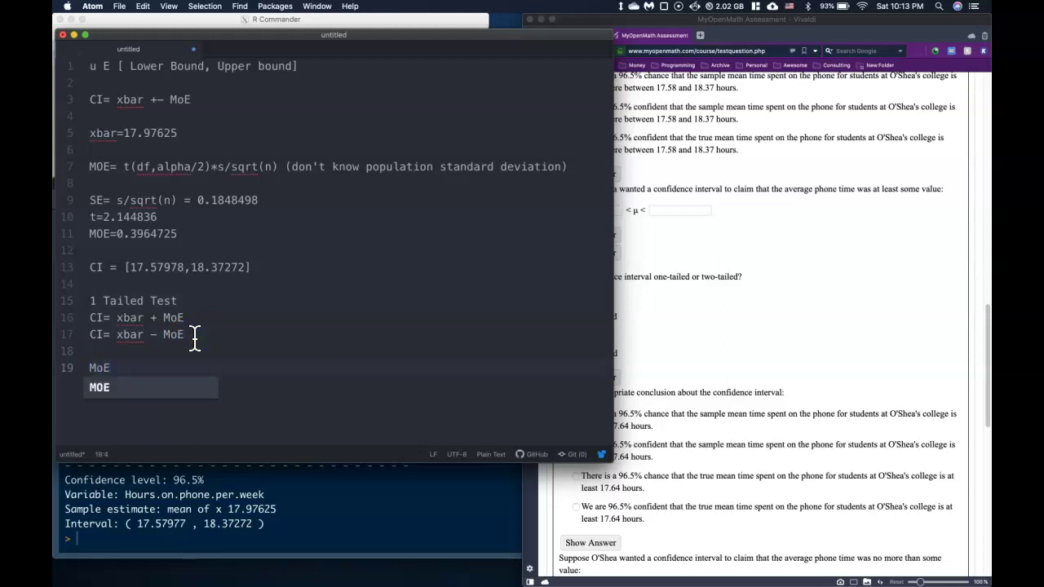
{"action": "type", "text": "="}
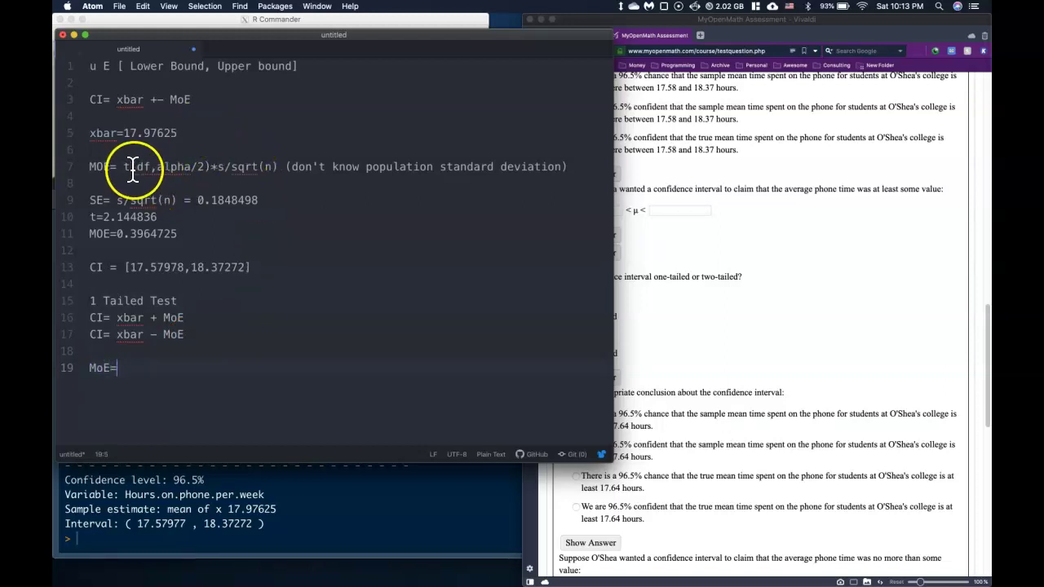
{"action": "left_click_drag", "start_coordinate": [124, 169], "coordinate": [285, 169]}
{"action": "key", "text": "super+c"}
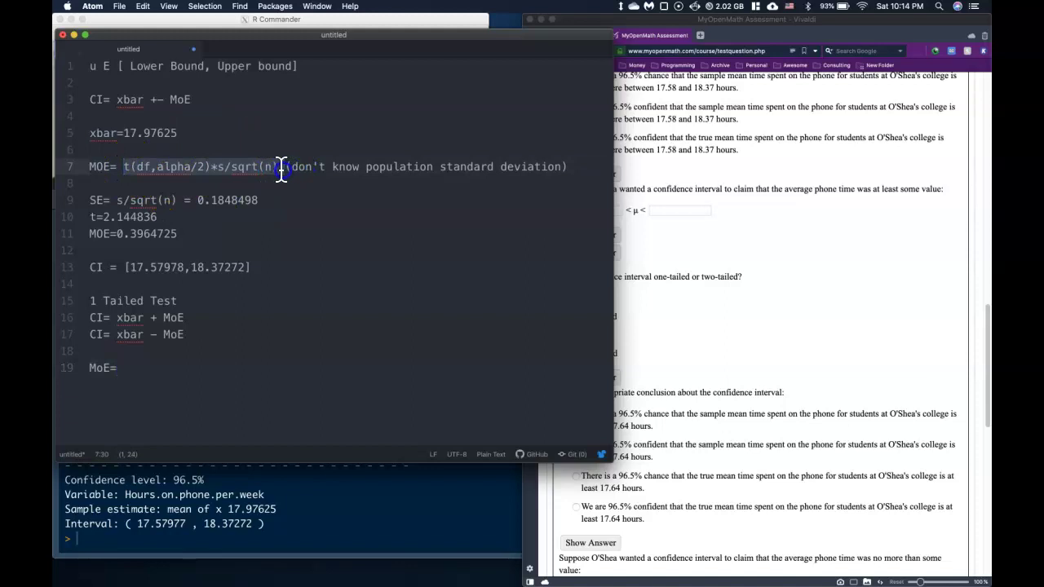
{"action": "left_click", "coordinate": [166, 367]}
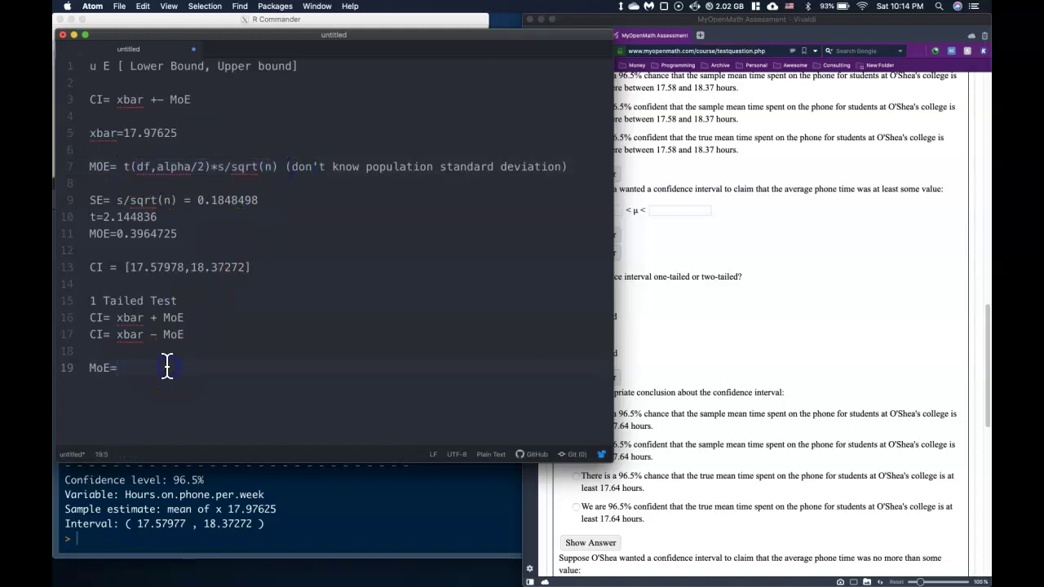
{"action": "key", "text": "super+v"}
{"action": "left_click", "coordinate": [202, 367]}
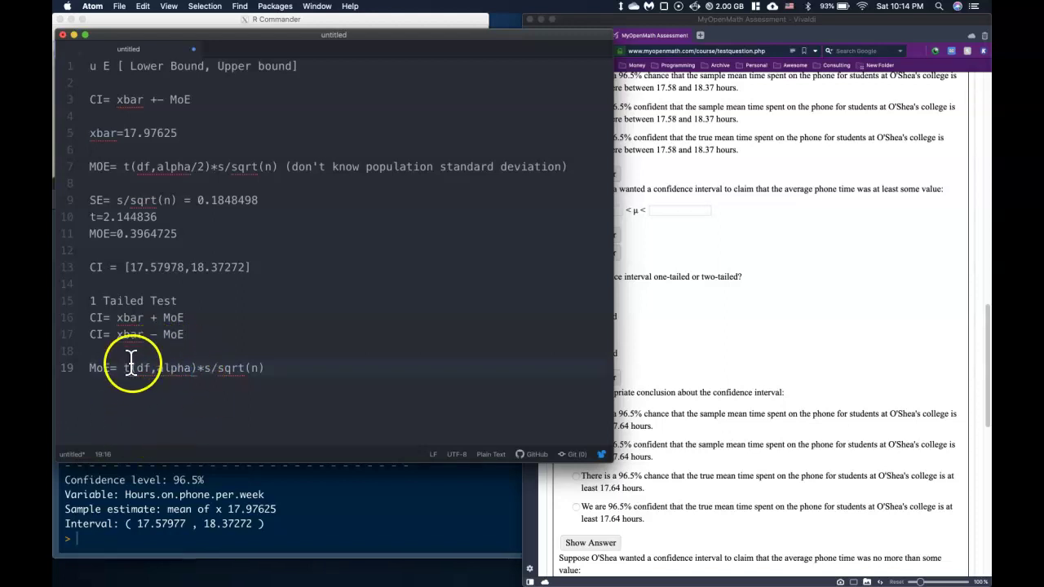
Step: Compute the lower-tail t quantile for probability 0.035 with 80 df, giving -1.836488
{"action": "left_click", "coordinate": [165, 543]}
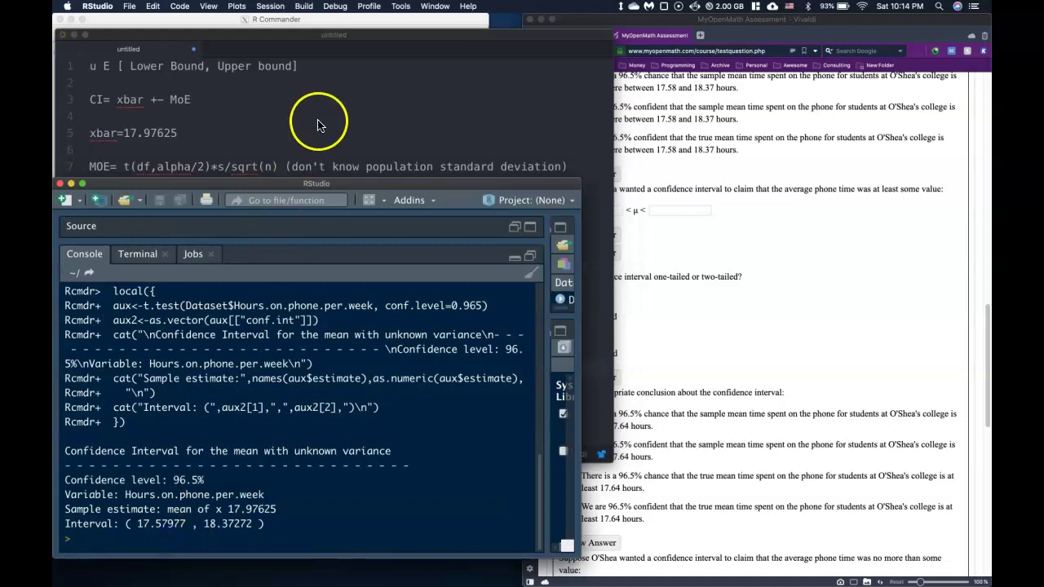
{"action": "left_click", "coordinate": [352, 19]}
{"action": "left_click", "coordinate": [374, 124]}
{"action": "left_click", "coordinate": [310, 33]}
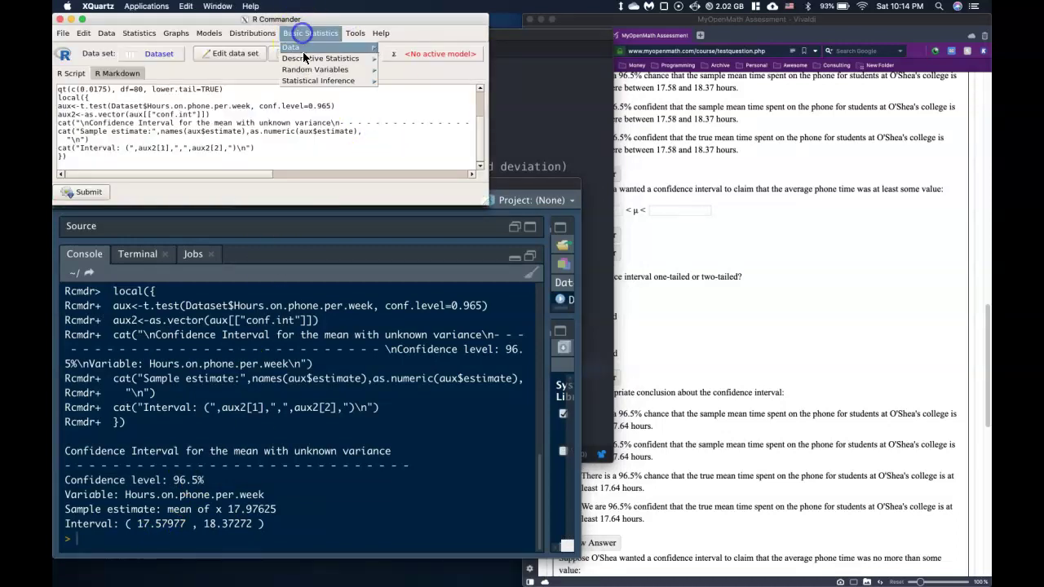
{"action": "mouse_move", "coordinate": [342, 69]}
{"action": "mouse_move", "coordinate": [446, 71]}
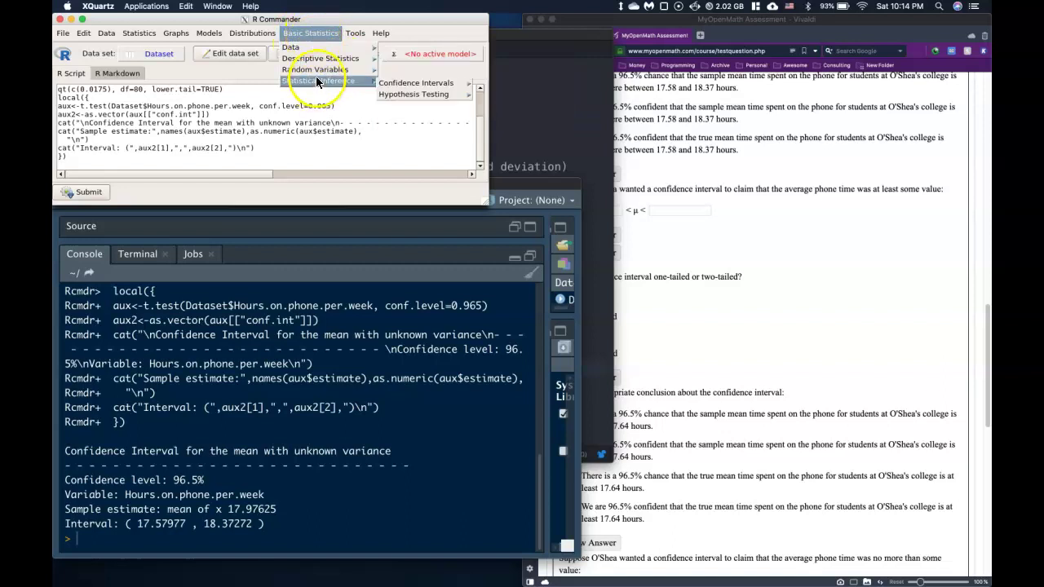
{"action": "mouse_move", "coordinate": [415, 74]}
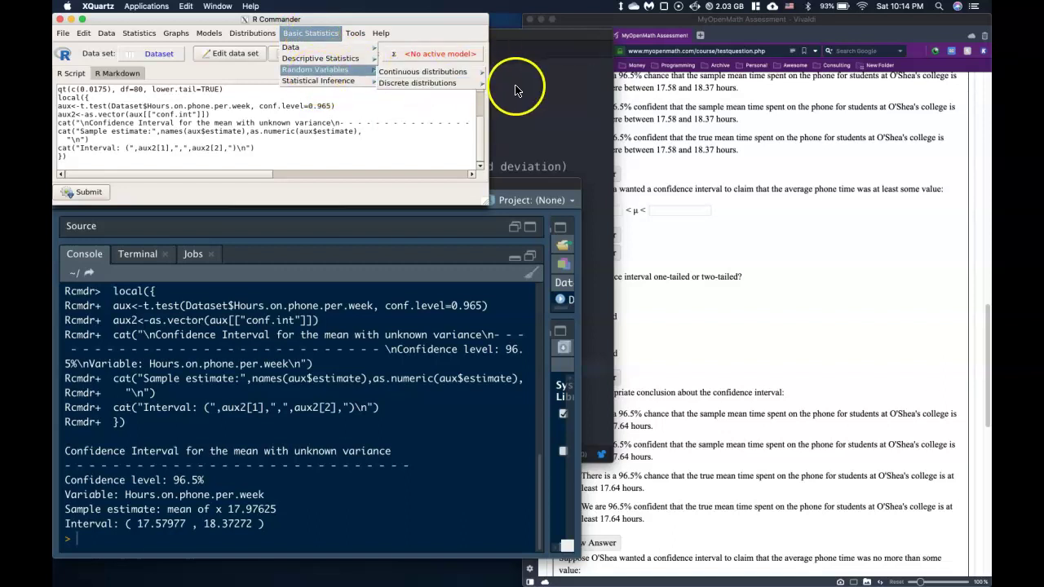
{"action": "mouse_move", "coordinate": [509, 85]}
{"action": "left_click", "coordinate": [617, 90]}
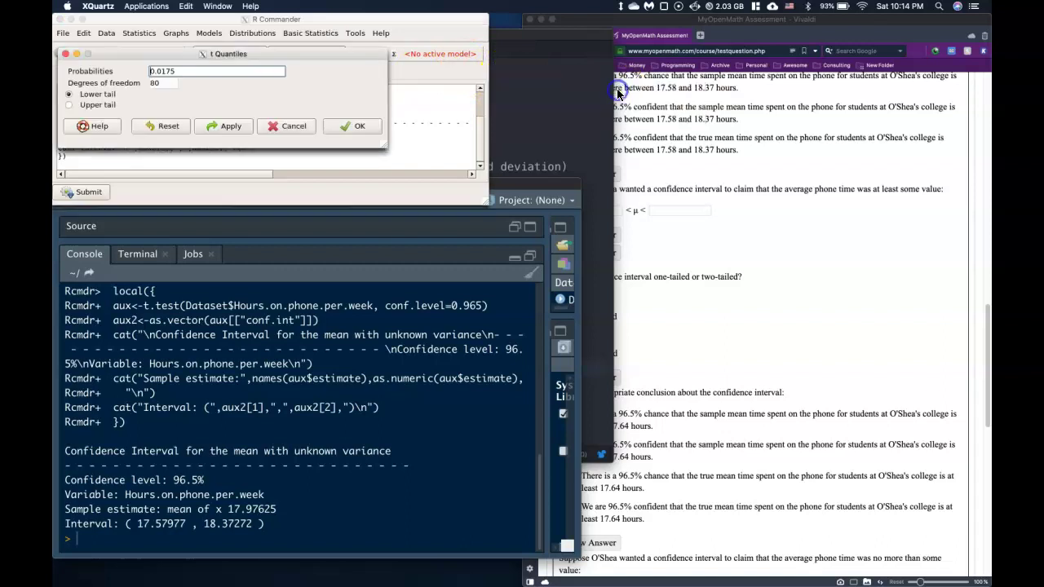
{"action": "left_click", "coordinate": [171, 71]}
{"action": "left_click_drag", "start_coordinate": [163, 71], "coordinate": [308, 107]}
{"action": "left_click", "coordinate": [151, 80]}
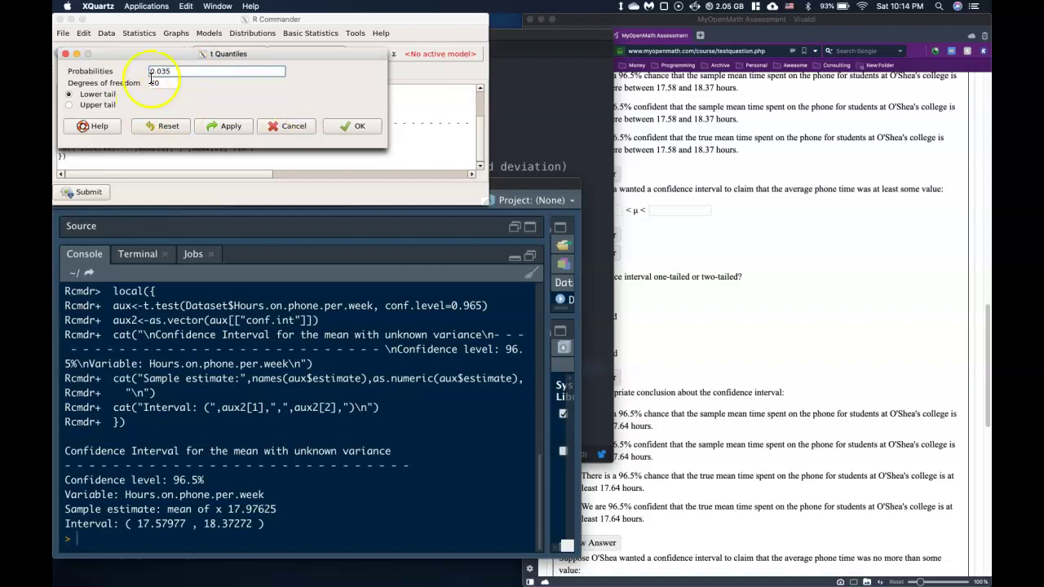
{"action": "left_click", "coordinate": [361, 125]}
Step: Copy the t value 1.836488 from the console into the Atom notes
{"action": "left_click_drag", "start_coordinate": [144, 523], "coordinate": [94, 525]}
{"action": "key", "text": "super+c"}
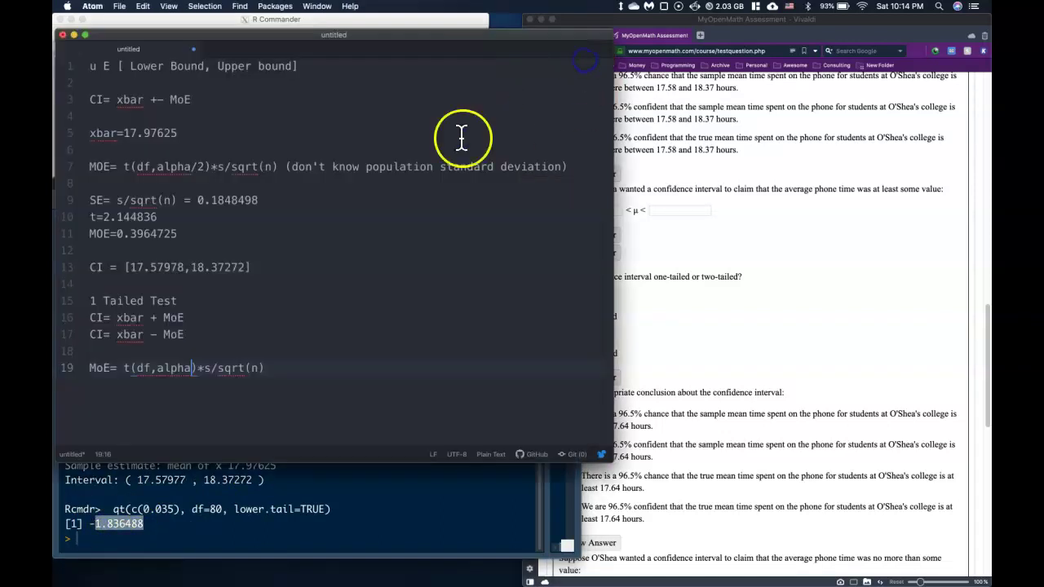
{"action": "left_click", "coordinate": [585, 62]}
{"action": "left_click", "coordinate": [294, 365]}
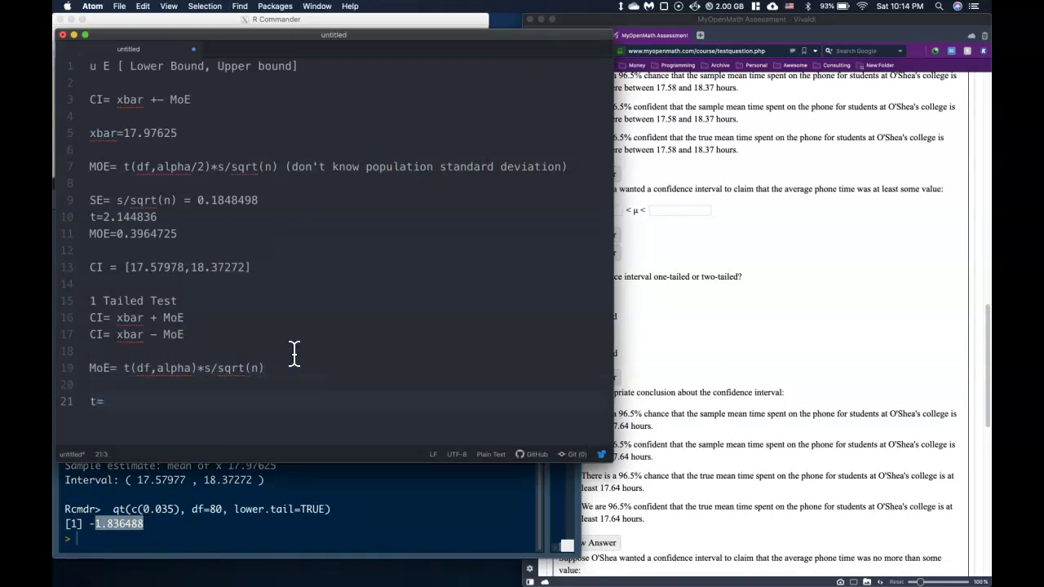
Step: Record t=1.836488 in the notes and copy the SE line below it
{"action": "key", "text": "super+v"}
{"action": "key", "text": "super+space"}
{"action": "left_click", "coordinate": [278, 373]}
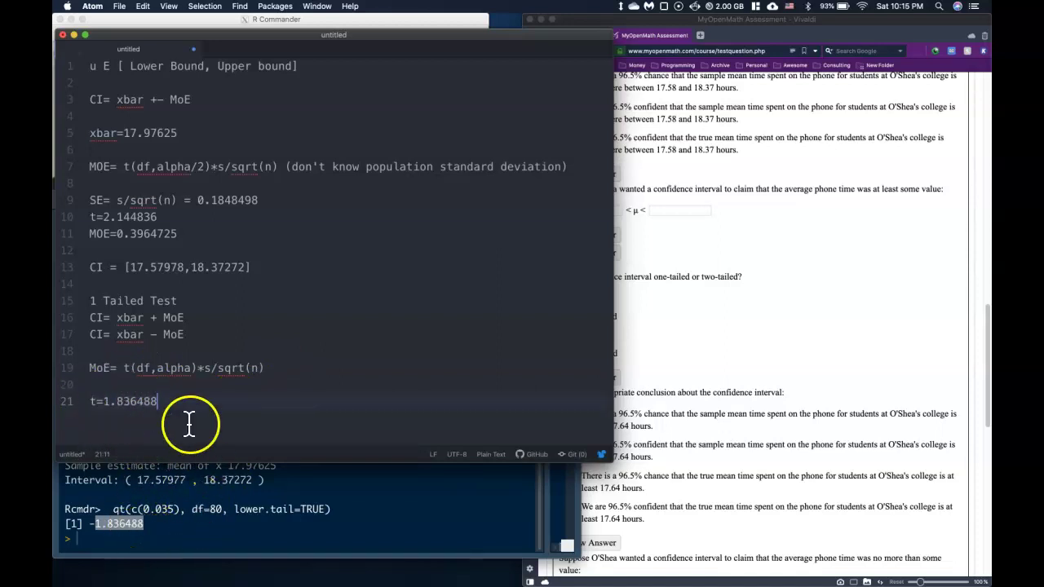
{"action": "left_click", "coordinate": [169, 398]}
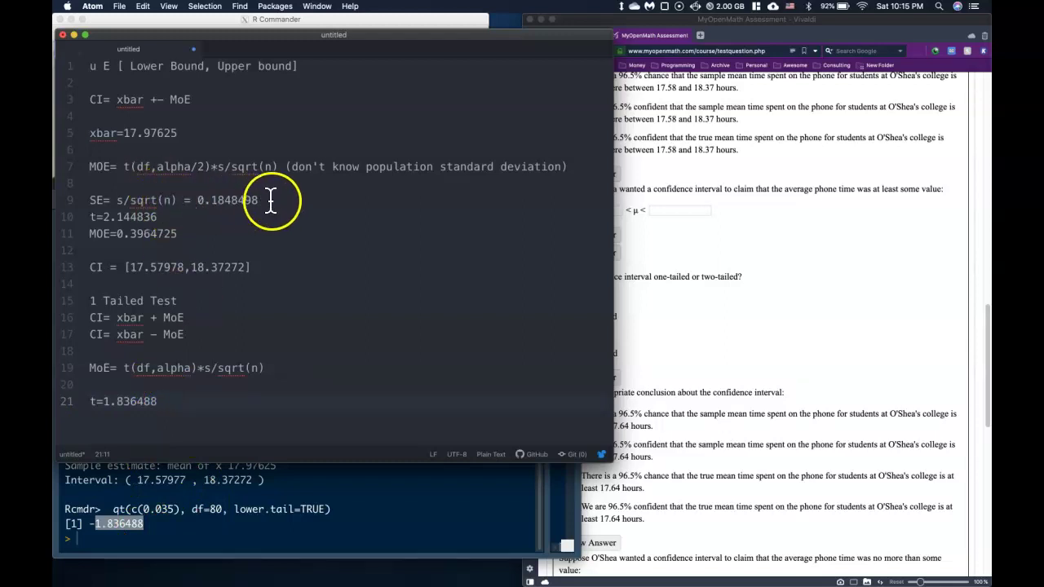
{"action": "left_click_drag", "start_coordinate": [259, 200], "coordinate": [77, 200]}
{"action": "key", "text": "super+c"}
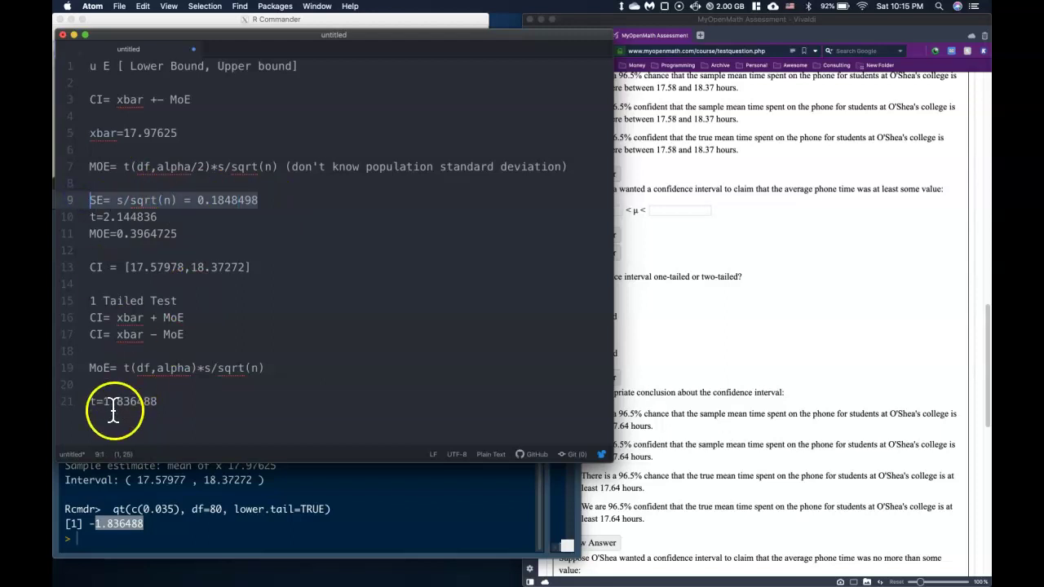
{"action": "left_click", "coordinate": [160, 400]}
{"action": "key", "text": "super+v"}
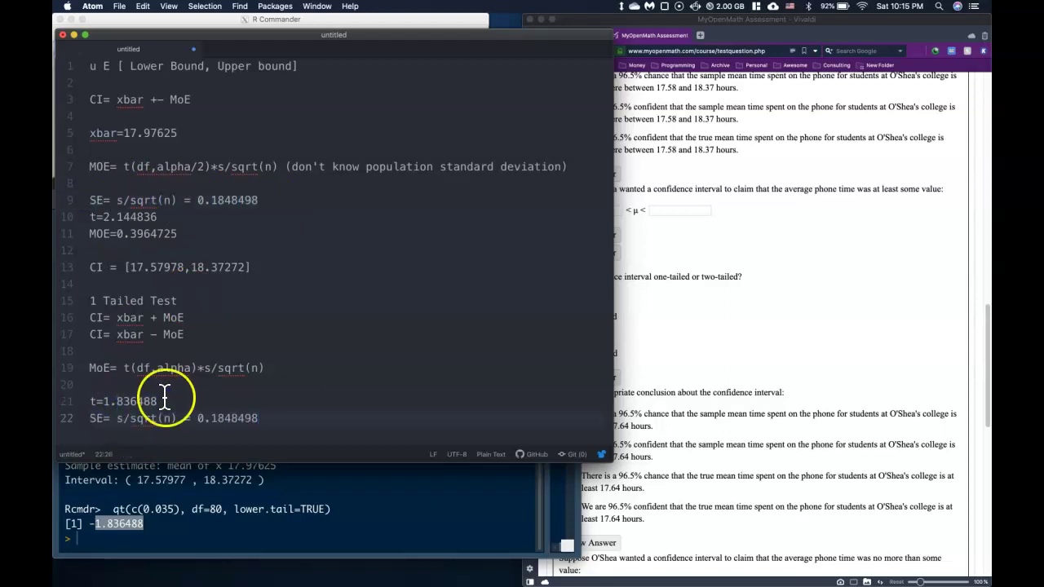
Step: Multiply 0.1848498*1.836488 in the R console to get the MoE 0.3394744
{"action": "left_click", "coordinate": [155, 532]}
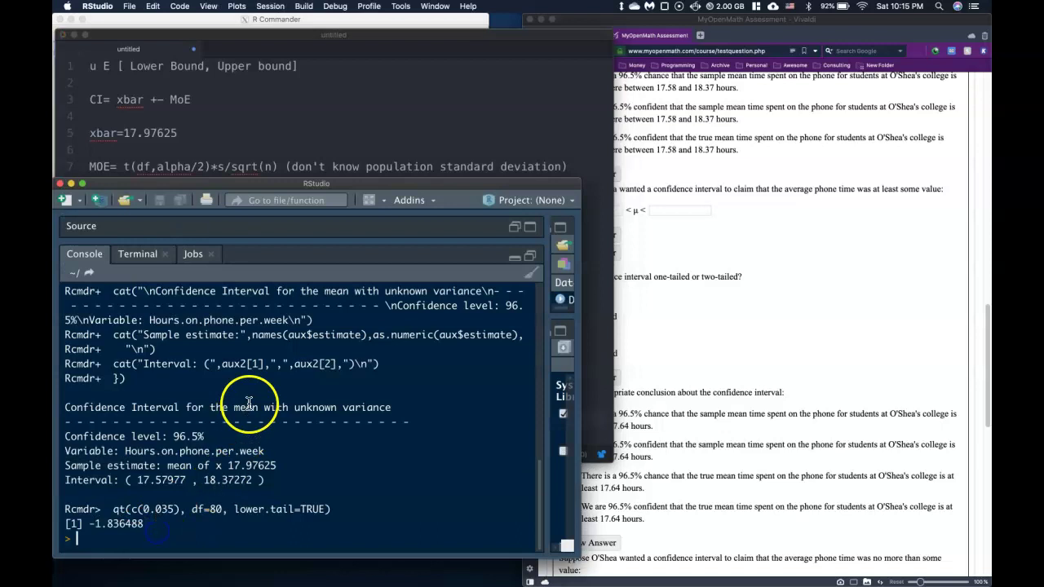
{"action": "left_click", "coordinate": [284, 129]}
{"action": "left_click_drag", "start_coordinate": [269, 418], "coordinate": [189, 417]}
{"action": "key", "text": "super+c"}
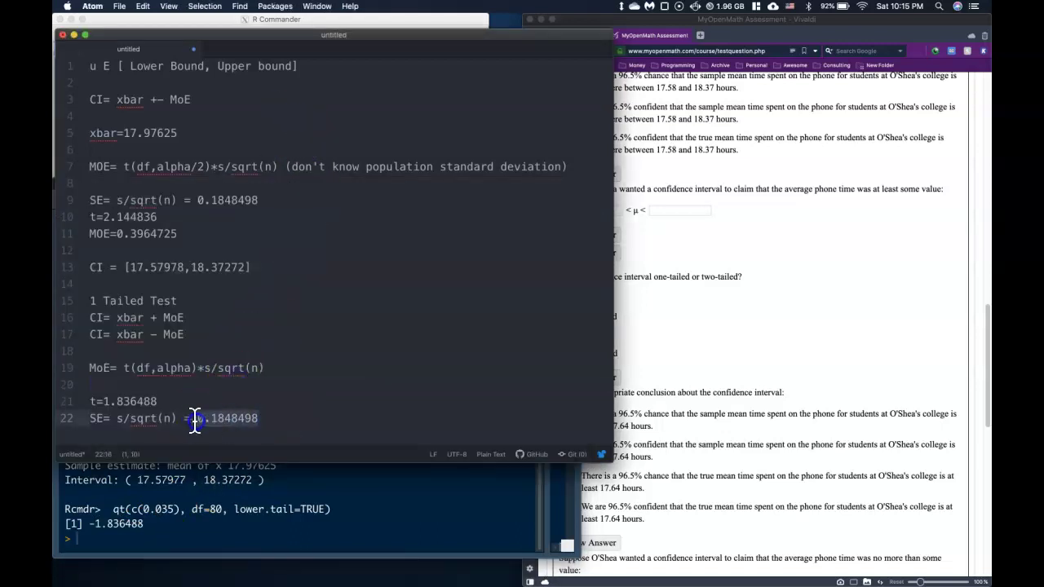
{"action": "left_click", "coordinate": [187, 545]}
{"action": "key", "text": "super+v"}
{"action": "left_click_drag", "start_coordinate": [144, 525], "coordinate": [100, 526]}
{"action": "key", "text": "super+c"}
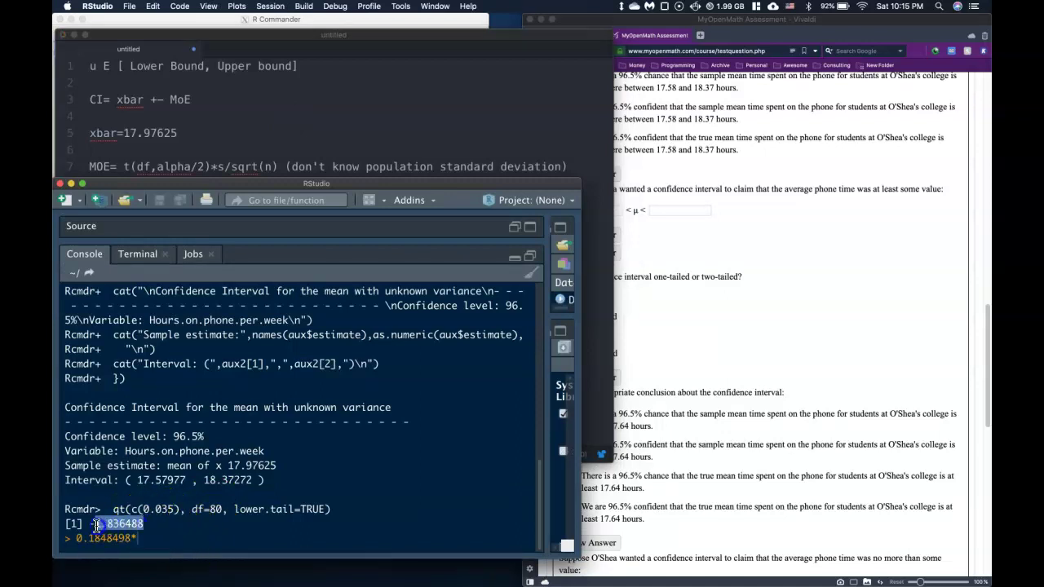
{"action": "left_click", "coordinate": [166, 537]}
{"action": "type", "text": "*"}
{"action": "key", "text": "super+v"}
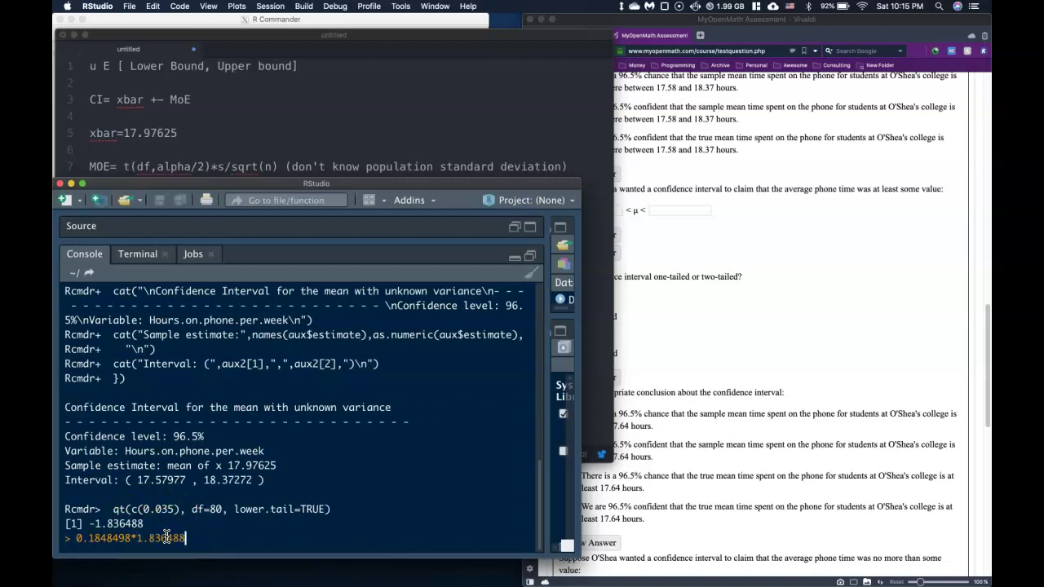
{"action": "key", "text": "Return"}
{"action": "left_click_drag", "start_coordinate": [148, 525], "coordinate": [89, 524]}
{"action": "key", "text": "super+c"}
Step: Append = 0.3394744 after the one-tailed MoE formula in Atom
{"action": "left_click", "coordinate": [400, 74]}
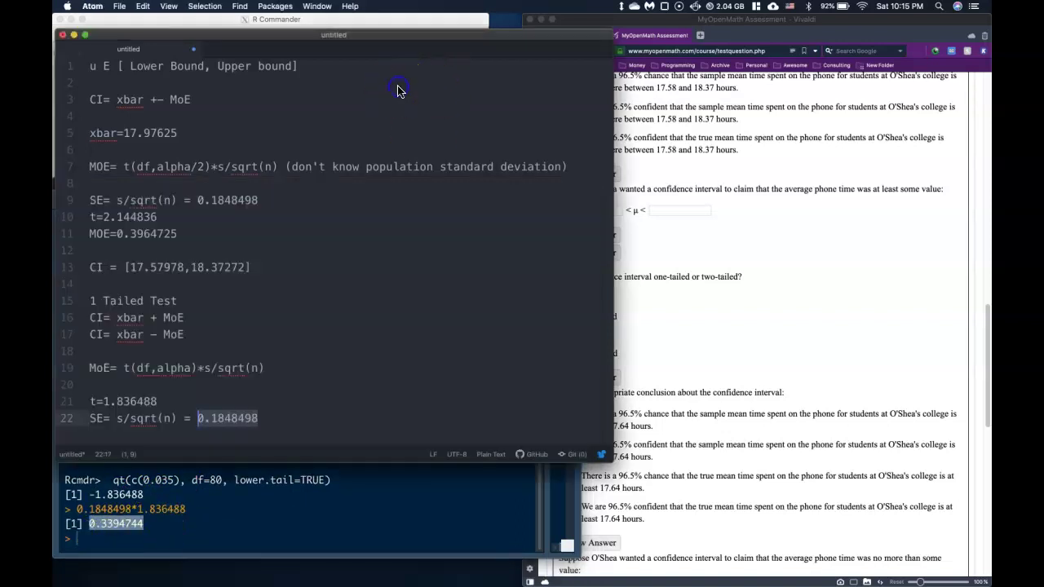
{"action": "left_click", "coordinate": [274, 368]}
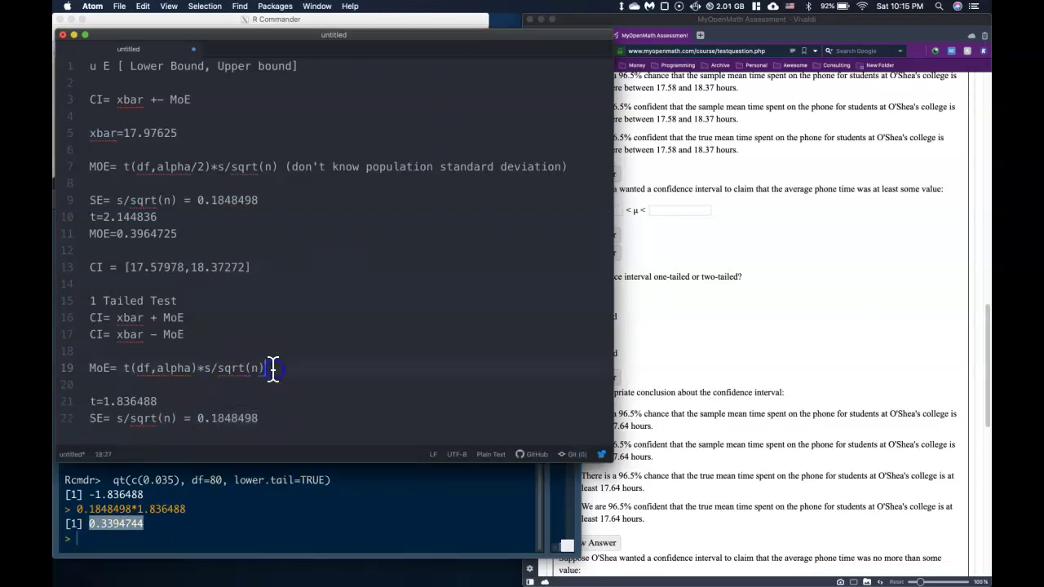
{"action": "type", "text": "="}
{"action": "key", "text": "super+v"}
{"action": "mouse_move", "coordinate": [272, 368]}
{"action": "left_mouse_down"}
{"action": "mouse_move", "coordinate": [296, 367]}
{"action": "mouse_move", "coordinate": [278, 367]}
{"action": "left_mouse_up"}
Step: Show the answer to the MyOpenMath conclusion question, then bring R Commander forward
{"action": "type", "text": "="}
{"action": "left_click", "coordinate": [773, 373]}
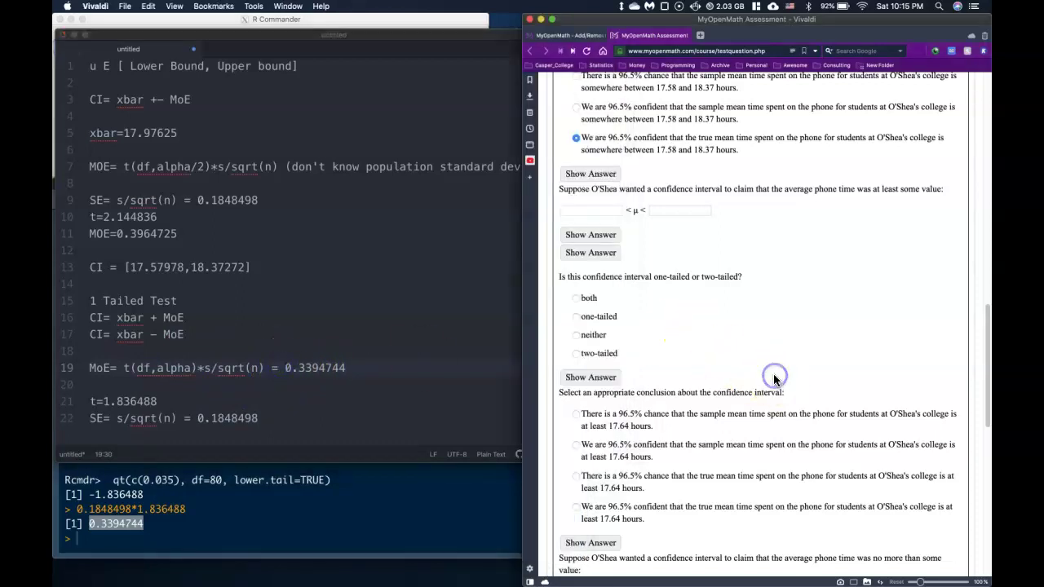
{"action": "left_click", "coordinate": [605, 178]}
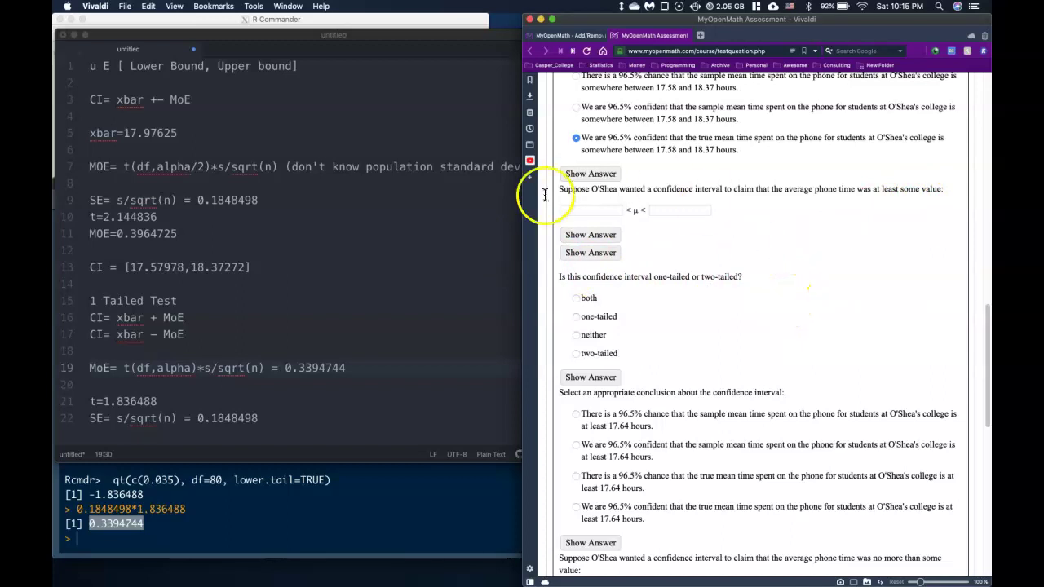
{"action": "left_click", "coordinate": [377, 27]}
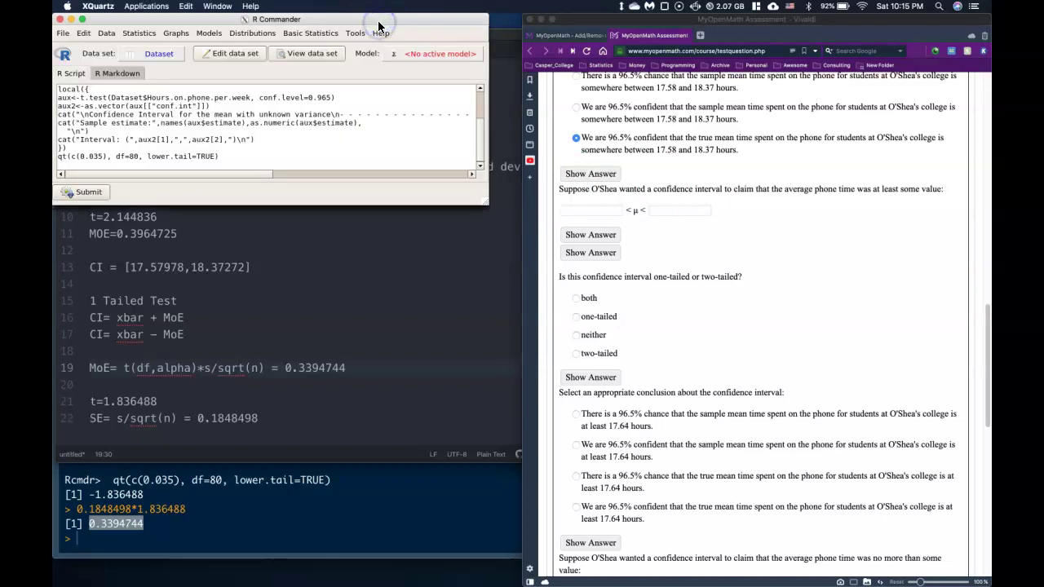
Step: Set up a t distribution plot with 81 df, shading x-values from -1000 to -1.8
{"action": "left_click", "coordinate": [309, 32]}
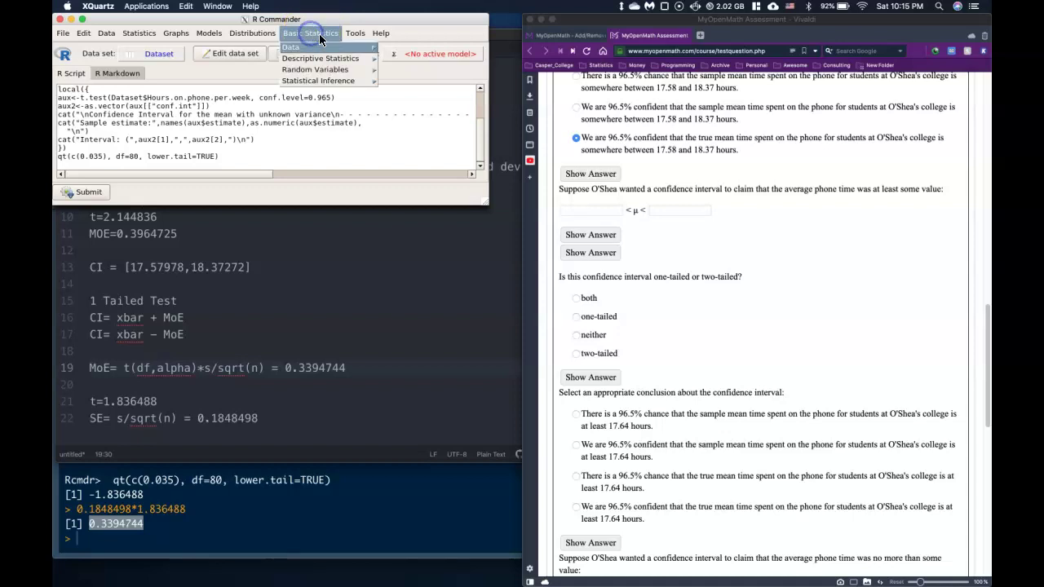
{"action": "mouse_move", "coordinate": [330, 60]}
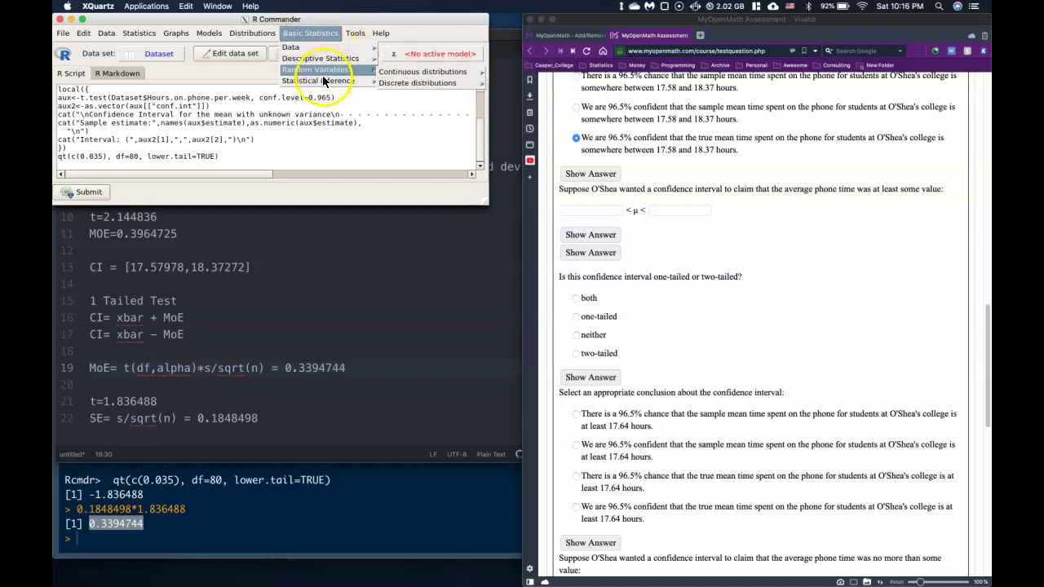
{"action": "mouse_move", "coordinate": [320, 81]}
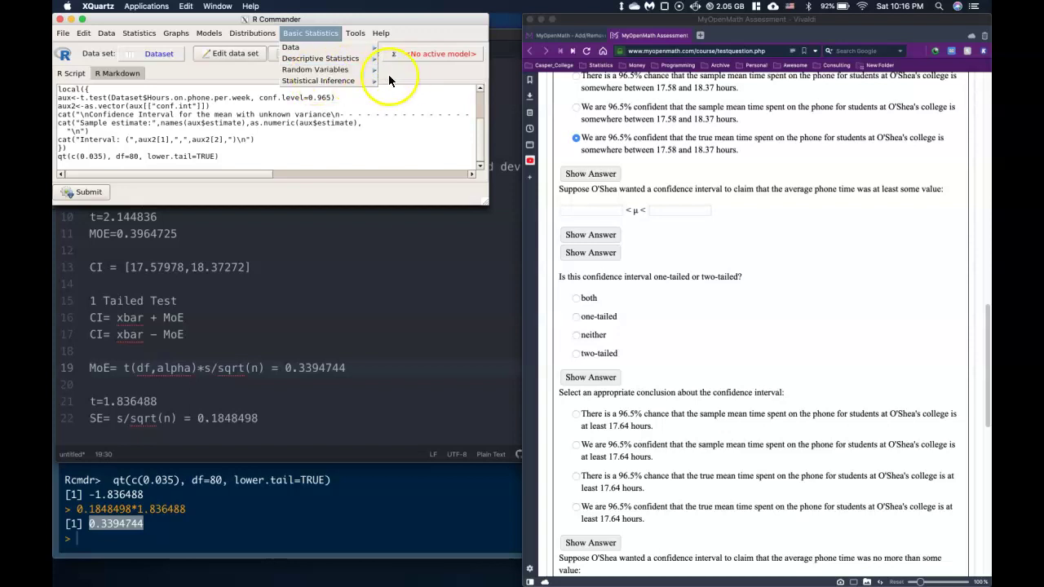
{"action": "mouse_move", "coordinate": [440, 72]}
{"action": "mouse_move", "coordinate": [530, 75]}
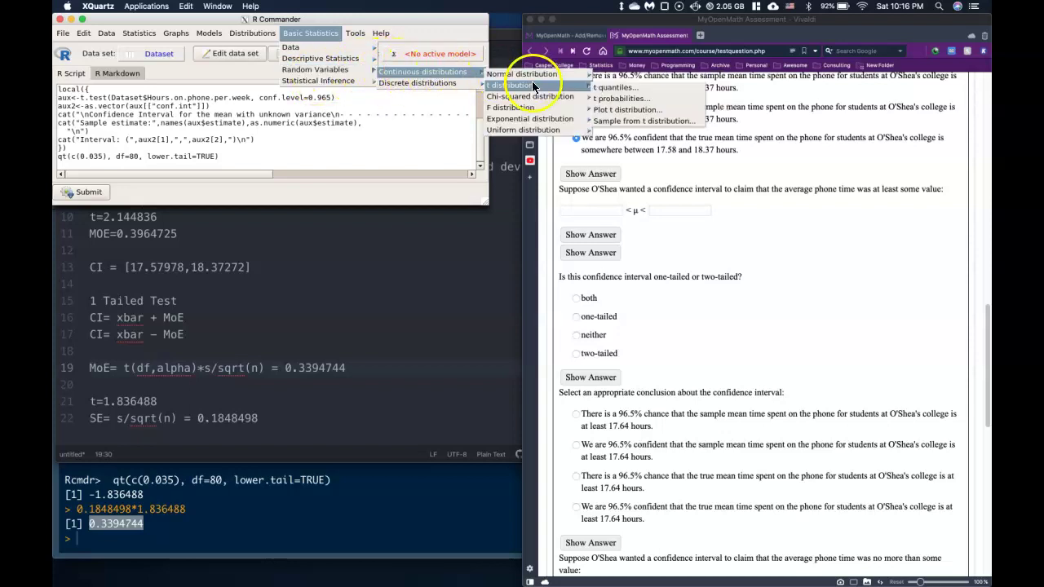
{"action": "left_click", "coordinate": [640, 110]}
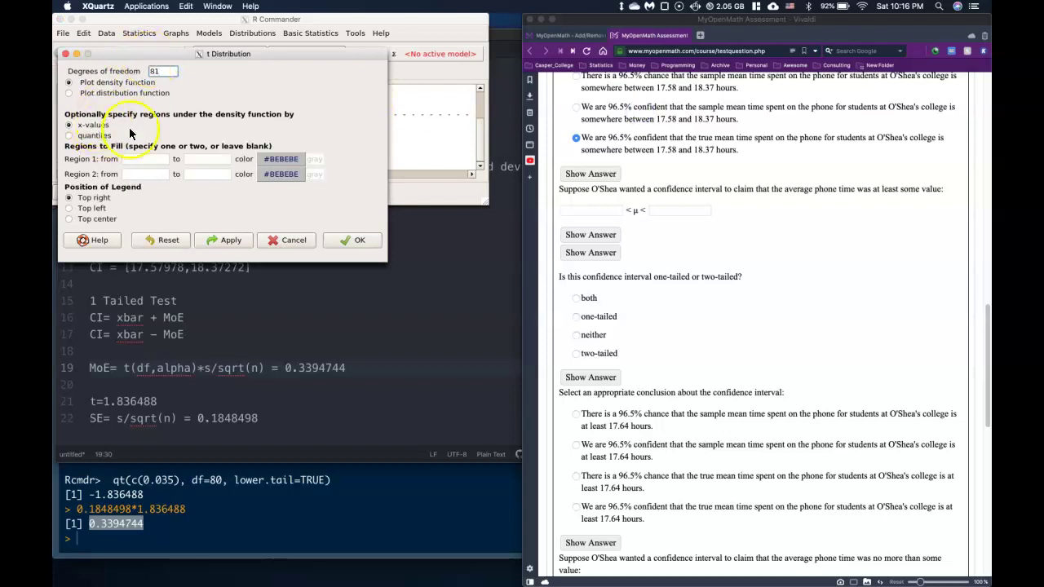
{"action": "left_click", "coordinate": [162, 96]}
{"action": "left_click_drag", "start_coordinate": [169, 52], "coordinate": [344, 47]}
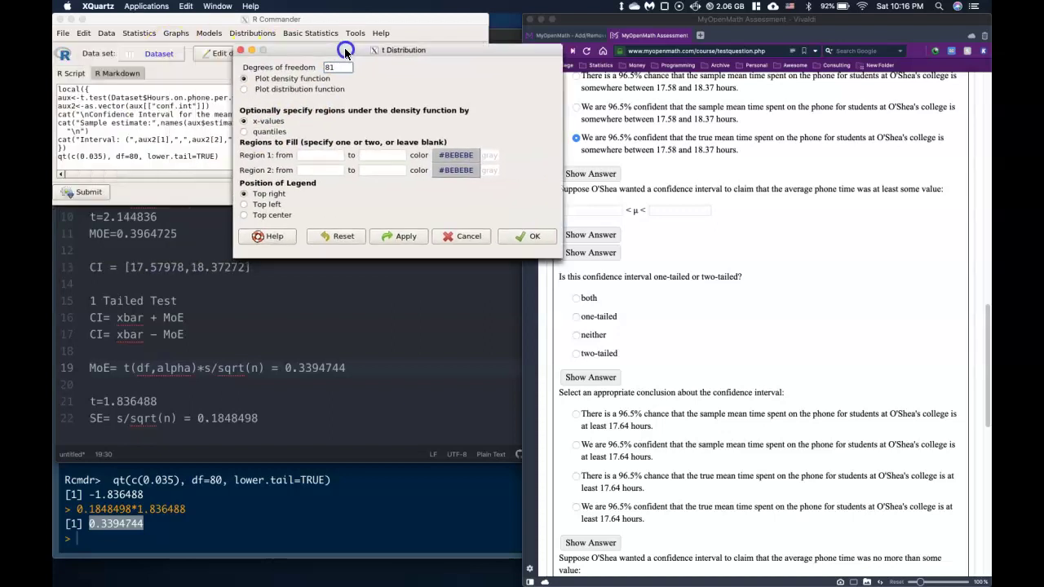
{"action": "left_click", "coordinate": [315, 155]}
{"action": "left_click", "coordinate": [372, 155]}
{"action": "type", "text": "8"}
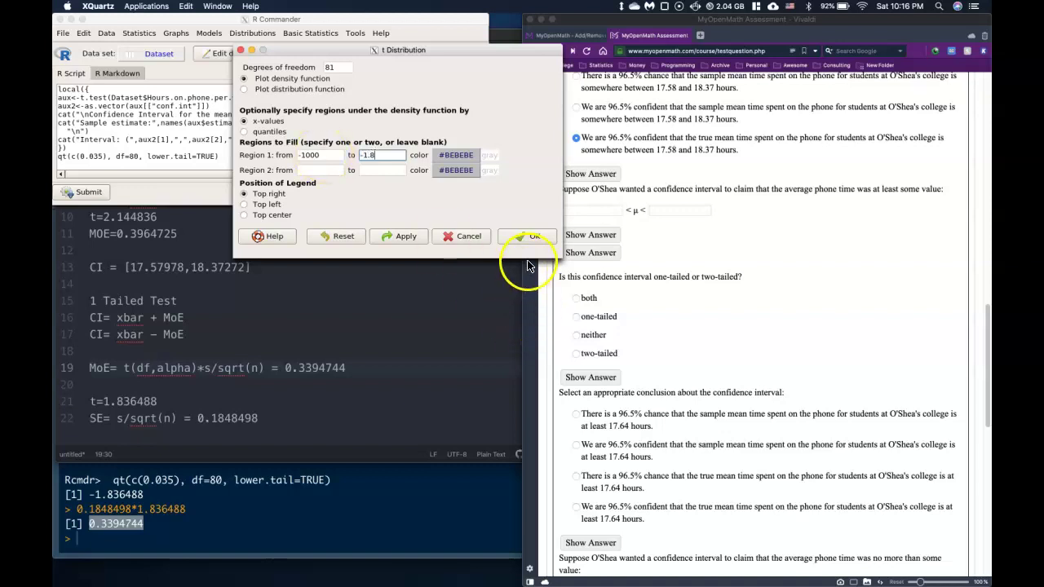